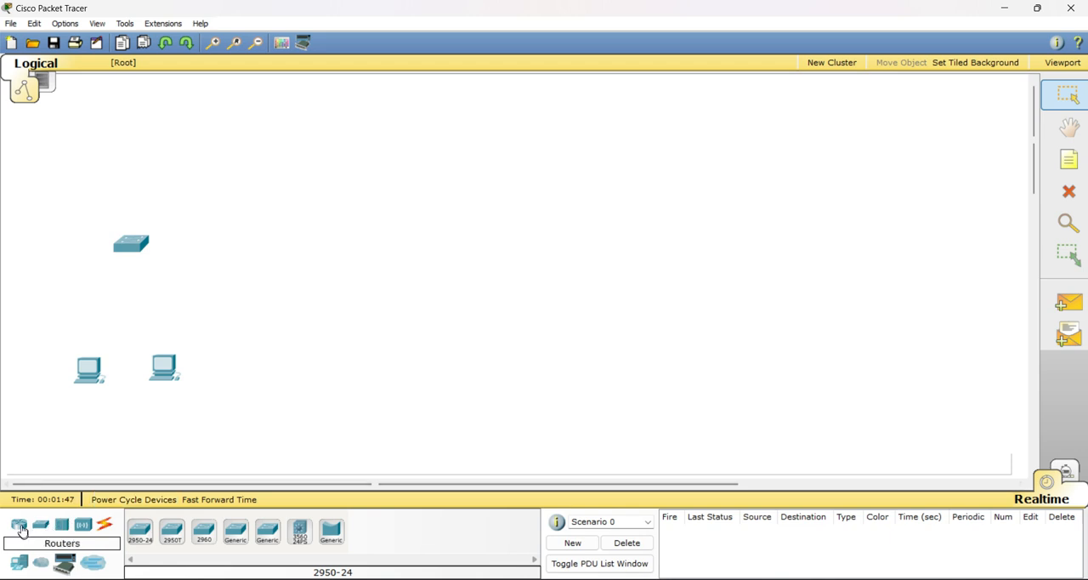
Place an 1841 router to the right of the switch and an AccessPoint-PT wireless access point beyond the router
{"action": "left_click", "coordinate": [19, 523]}
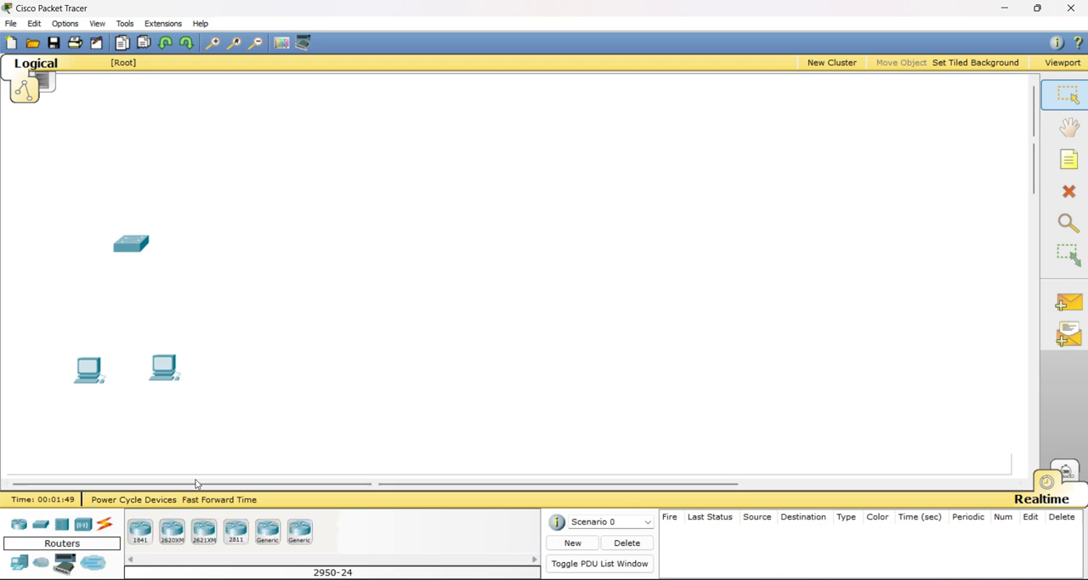
{"action": "left_click", "coordinate": [139, 530]}
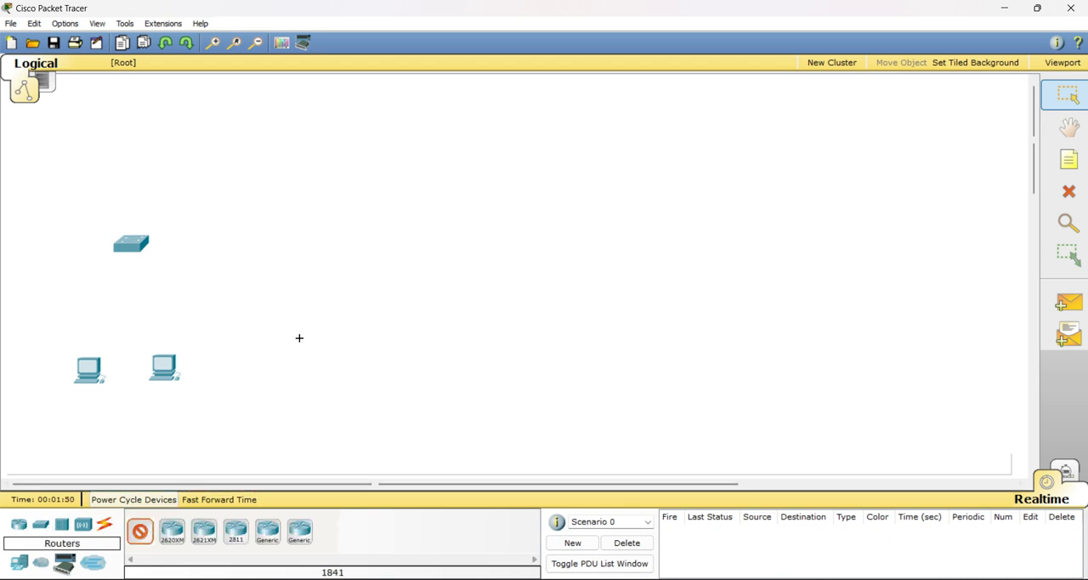
{"action": "left_click", "coordinate": [382, 241]}
{"action": "left_click", "coordinate": [83, 524]}
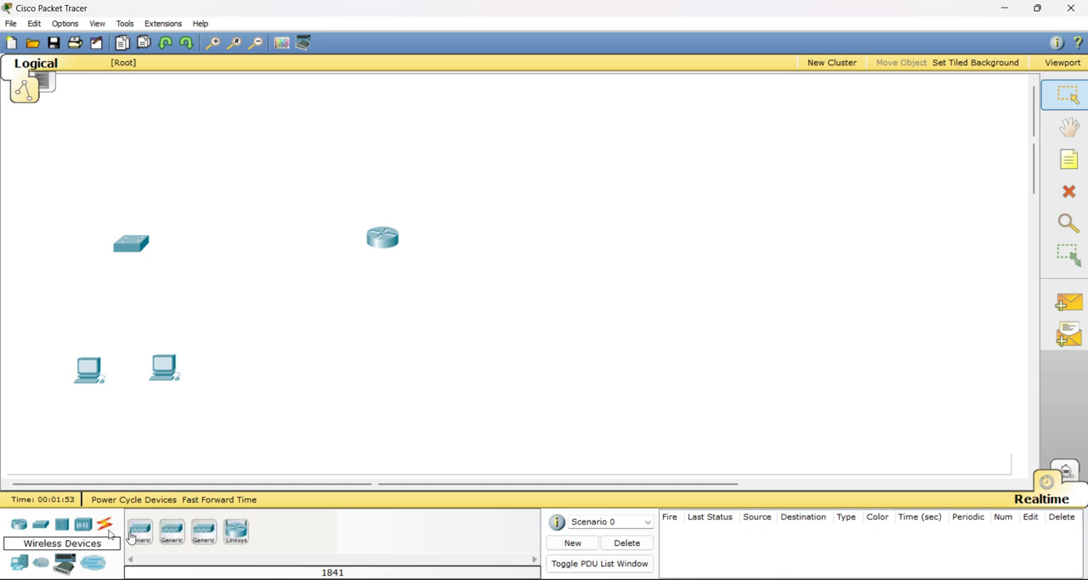
{"action": "left_click", "coordinate": [139, 531]}
{"action": "left_click", "coordinate": [606, 241]}
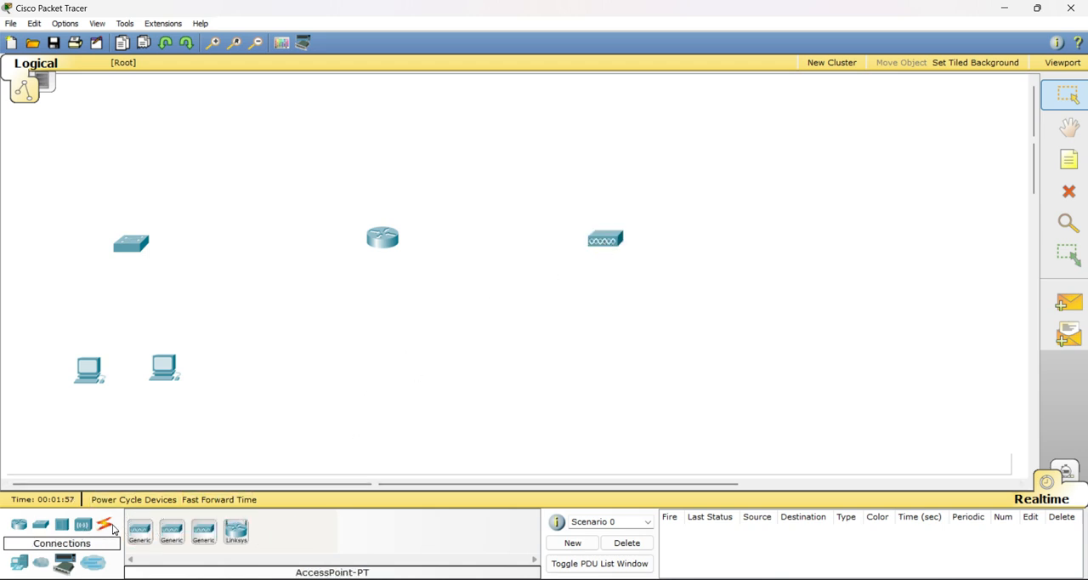
Add two PDA-PT smart devices, one above the other, to the right of the access point
{"action": "left_click", "coordinate": [20, 563]}
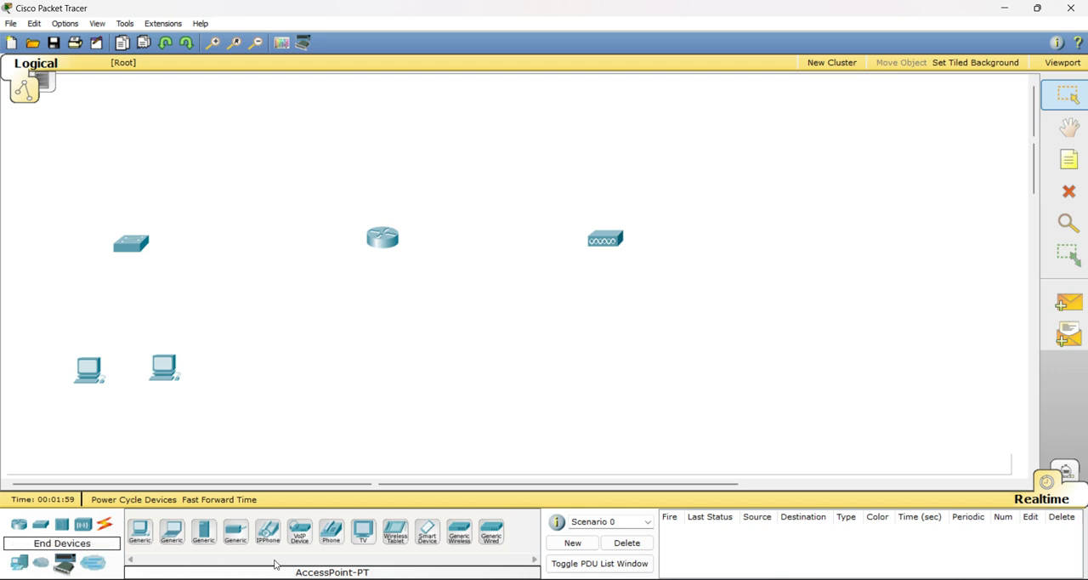
{"action": "left_click", "coordinate": [427, 530]}
{"action": "left_click", "coordinate": [775, 203]}
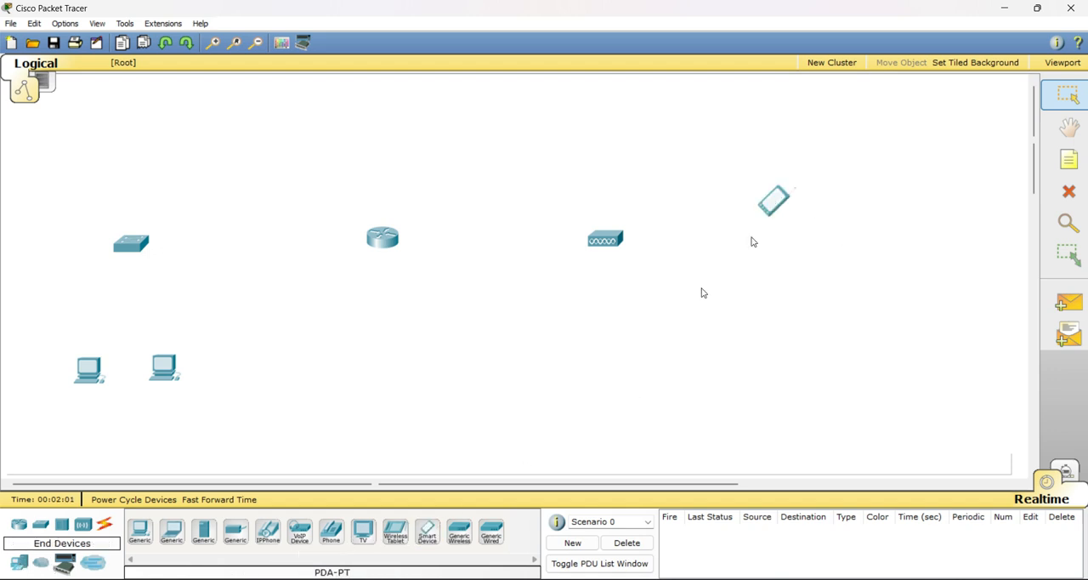
{"action": "left_click", "coordinate": [427, 530]}
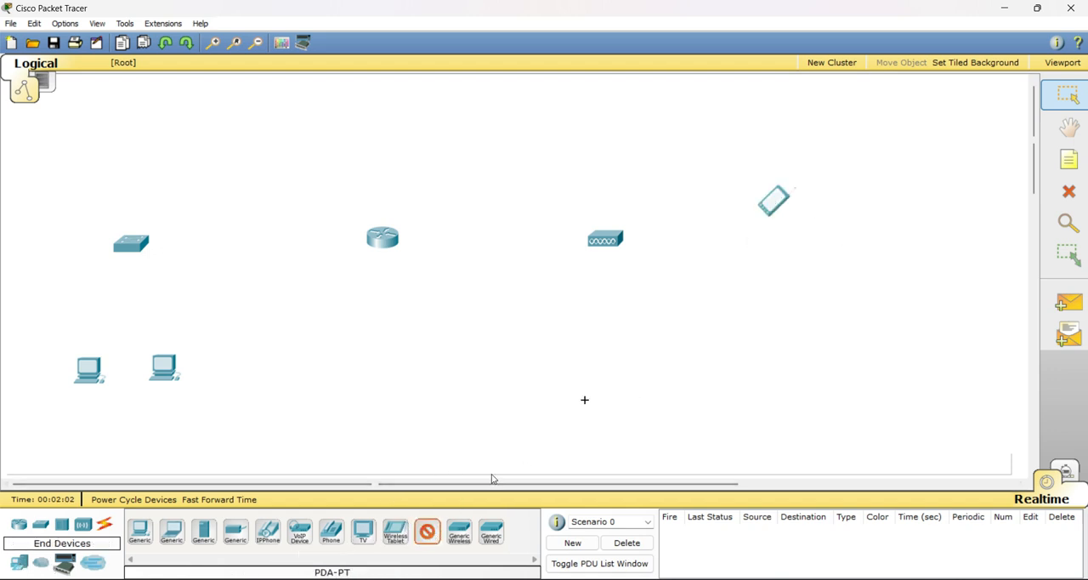
{"action": "left_click", "coordinate": [779, 272]}
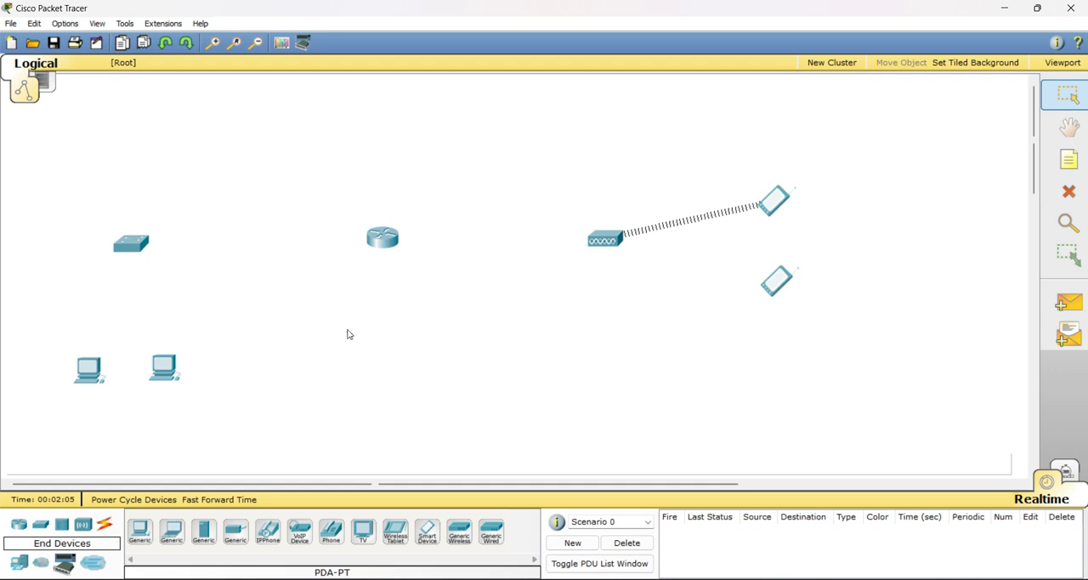
Place a Cloud-PT WAN device directly above the router
{"action": "left_click", "coordinate": [47, 565]}
{"action": "left_click", "coordinate": [140, 531]}
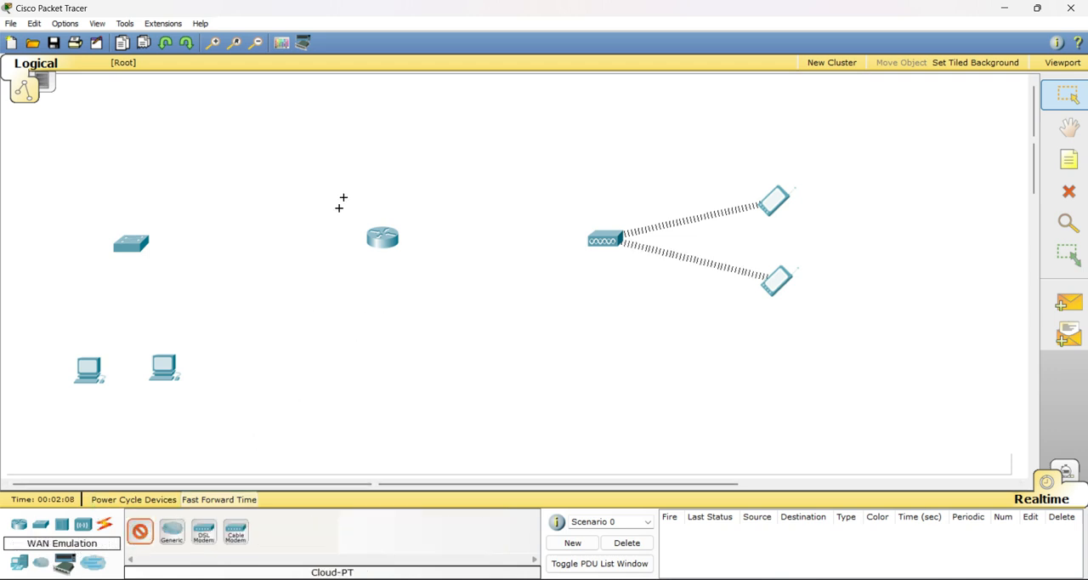
{"action": "left_click", "coordinate": [380, 96]}
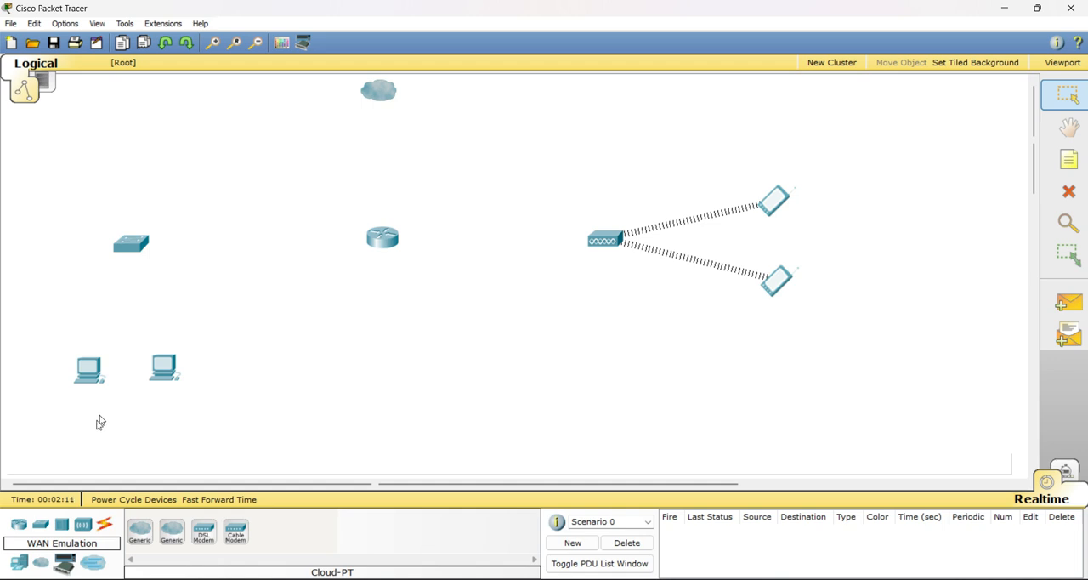
Connect the router's FastEthernet0/0 port to the switch's FastEthernet0/1 port with a copper straight-through cable
{"action": "left_click", "coordinate": [104, 527]}
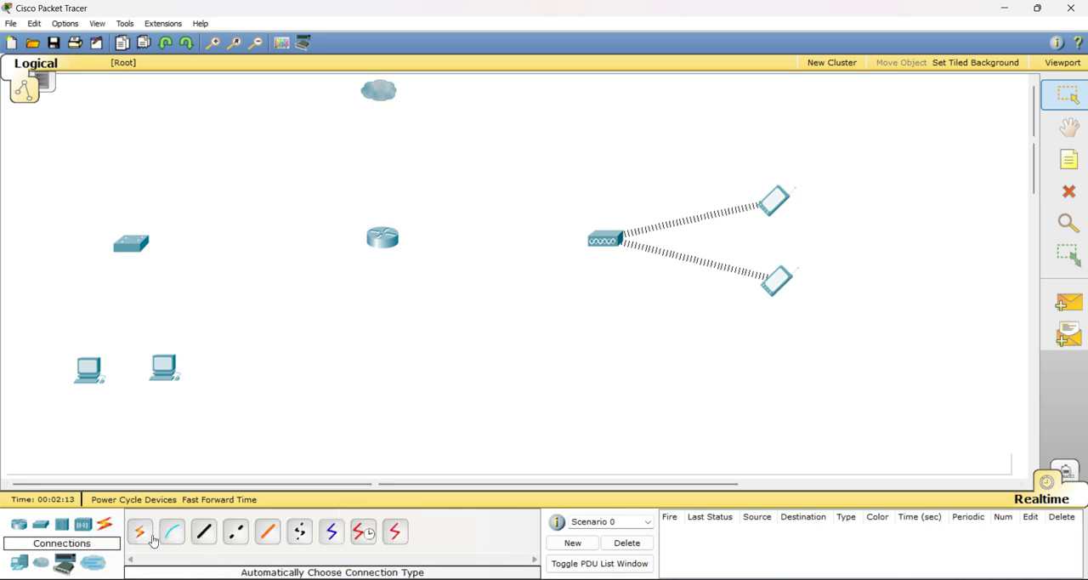
{"action": "left_click", "coordinate": [204, 534]}
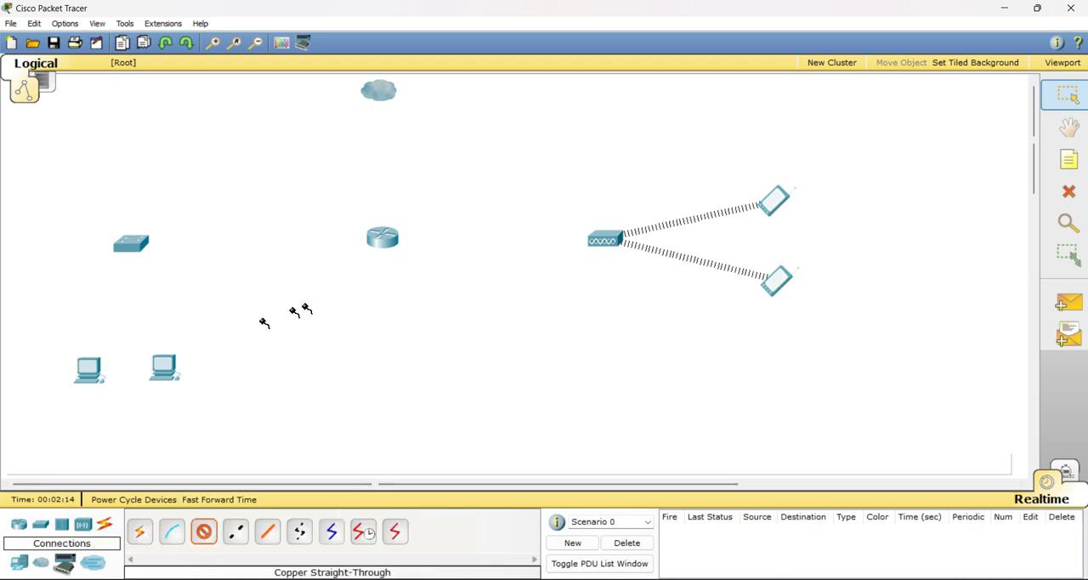
{"action": "left_click", "coordinate": [383, 239]}
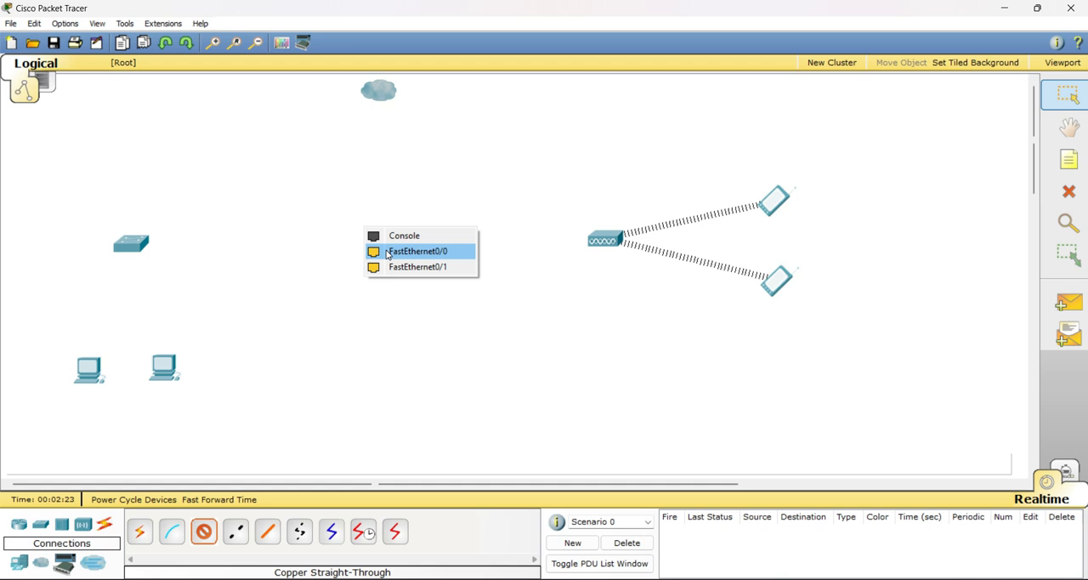
{"action": "left_click", "coordinate": [387, 252]}
{"action": "left_click", "coordinate": [133, 245]}
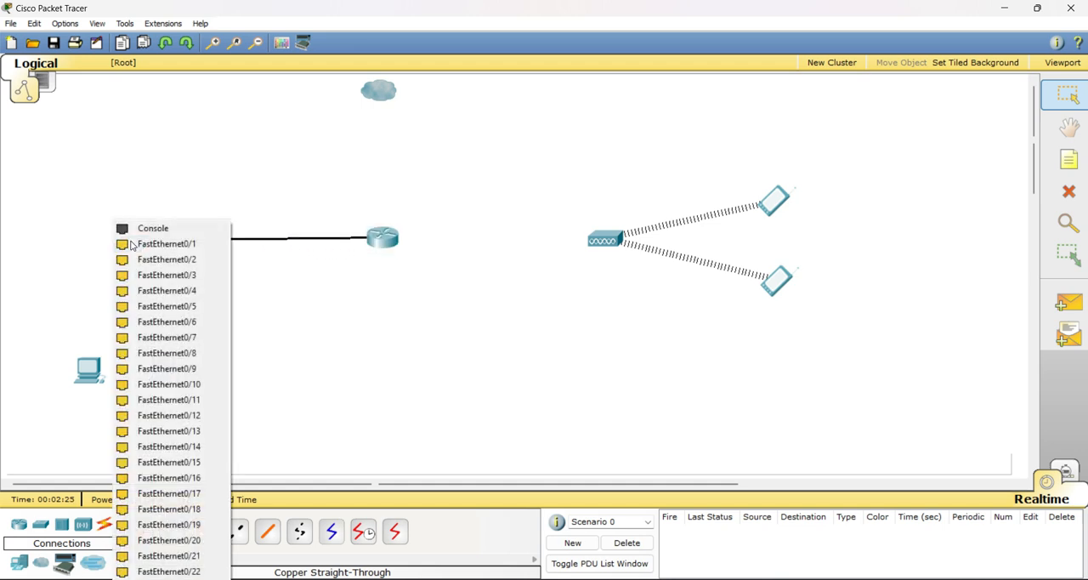
{"action": "left_click", "coordinate": [150, 245]}
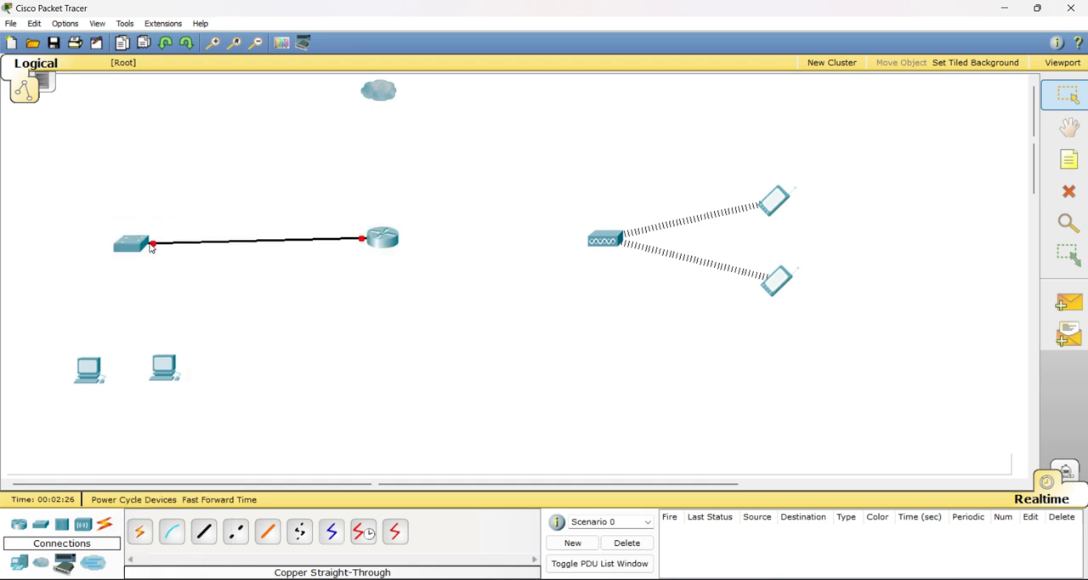
Connect the switch's FastEthernet0/2 port to the left PC's FastEthernet port with a copper straight-through cable
{"action": "left_click", "coordinate": [205, 535]}
{"action": "left_click", "coordinate": [131, 245]}
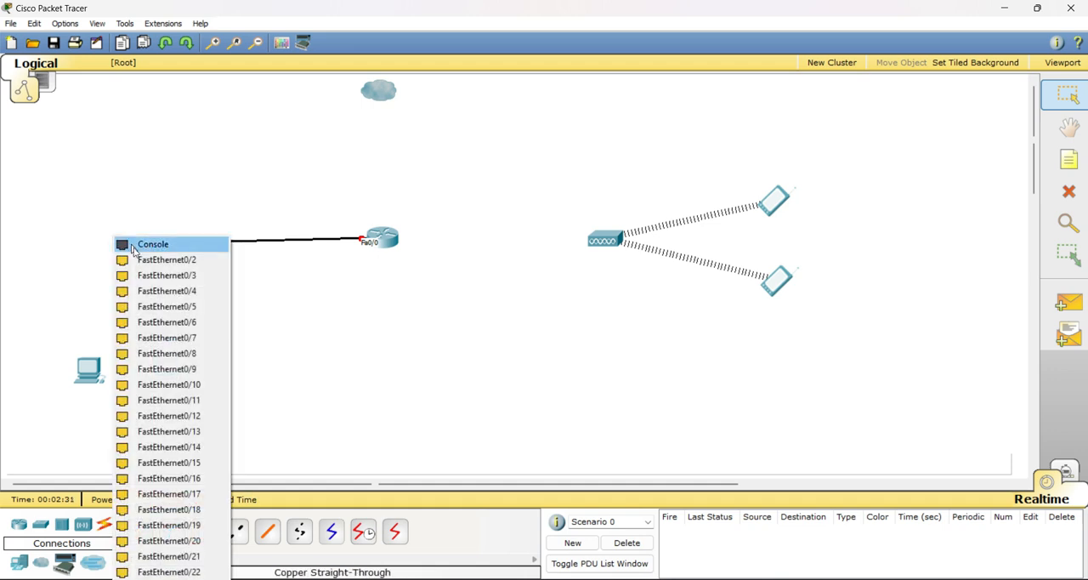
{"action": "left_click", "coordinate": [143, 261]}
{"action": "left_click", "coordinate": [90, 364]}
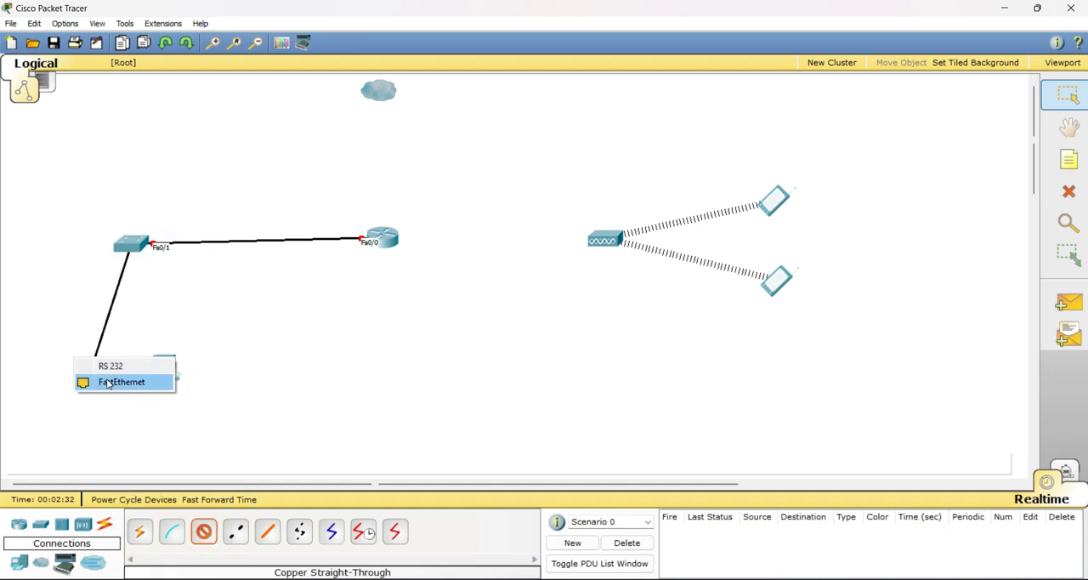
{"action": "left_click", "coordinate": [108, 382]}
Connect the switch's FastEthernet0/3 port to the right PC's FastEthernet port with a copper straight-through cable
{"action": "left_click", "coordinate": [204, 532]}
{"action": "left_click", "coordinate": [131, 244]}
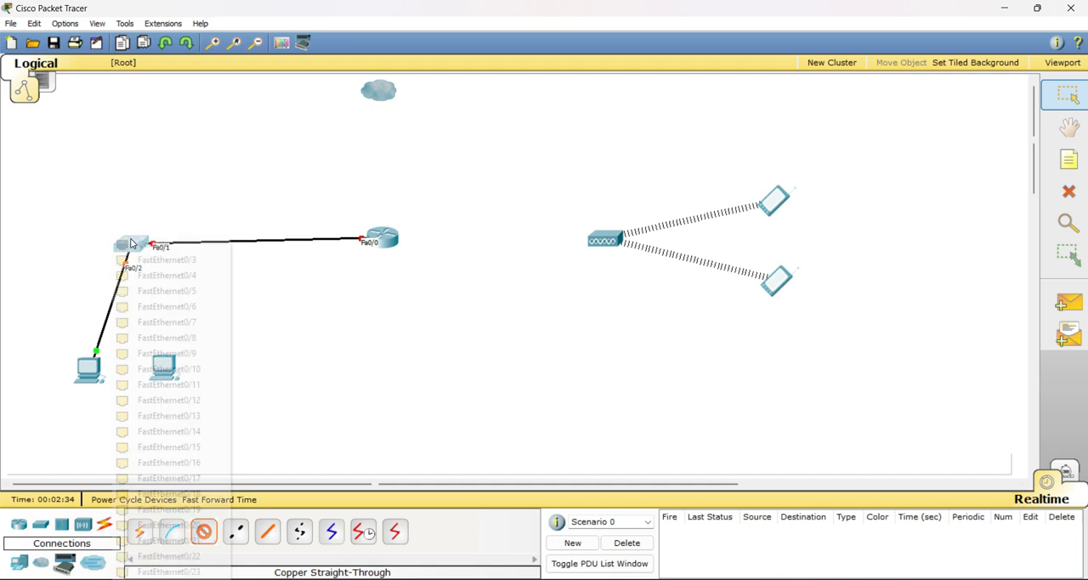
{"action": "left_click", "coordinate": [161, 259]}
{"action": "left_click", "coordinate": [165, 369]}
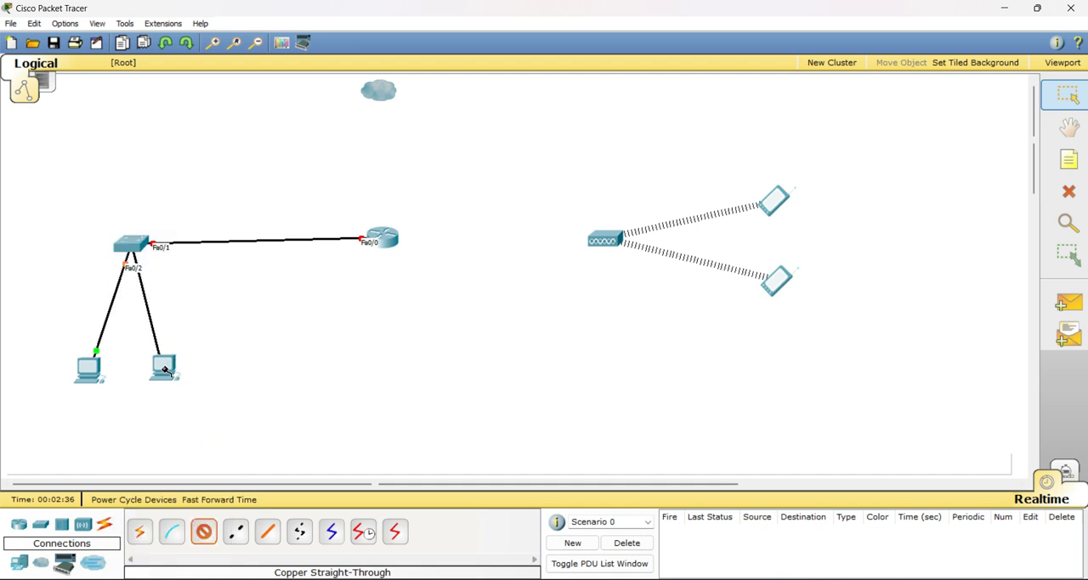
{"action": "left_click", "coordinate": [194, 378]}
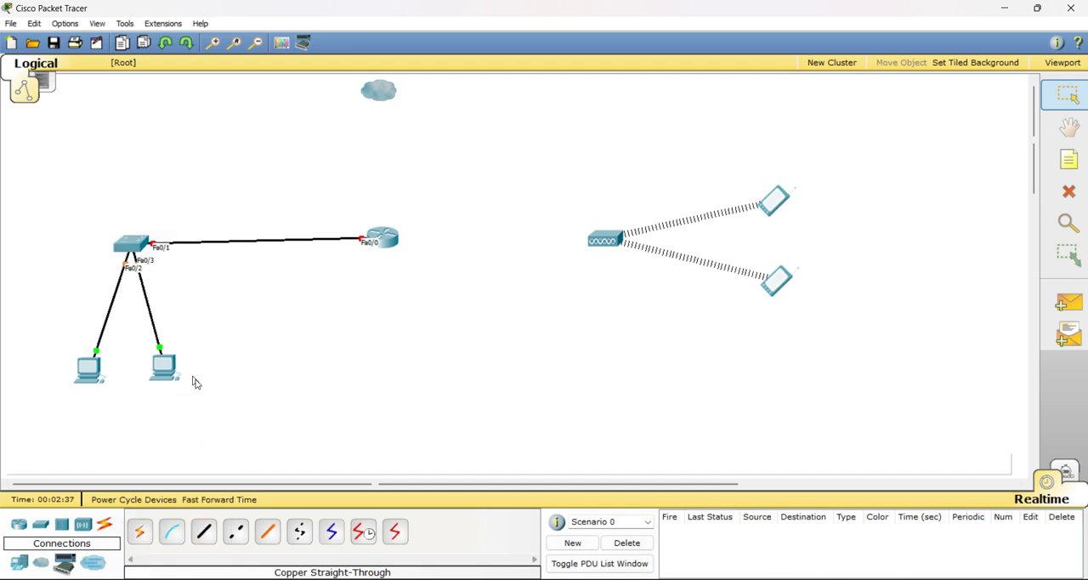
Connect the router's FastEthernet0/1 port to the access point's Port 0 with a copper cross-over cable
{"action": "left_click", "coordinate": [204, 531]}
{"action": "left_click", "coordinate": [238, 537]}
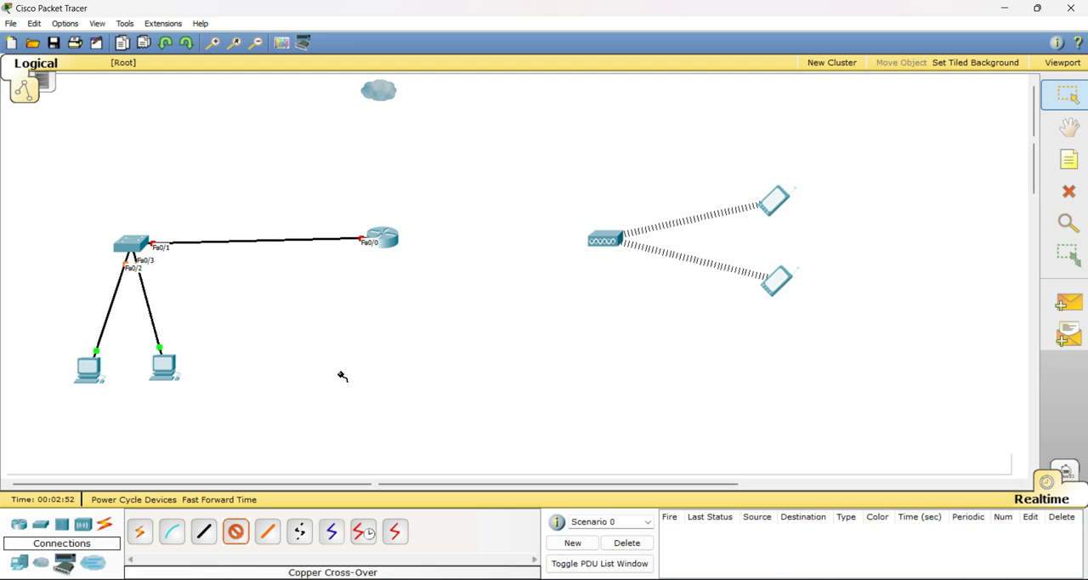
{"action": "left_click", "coordinate": [381, 239]}
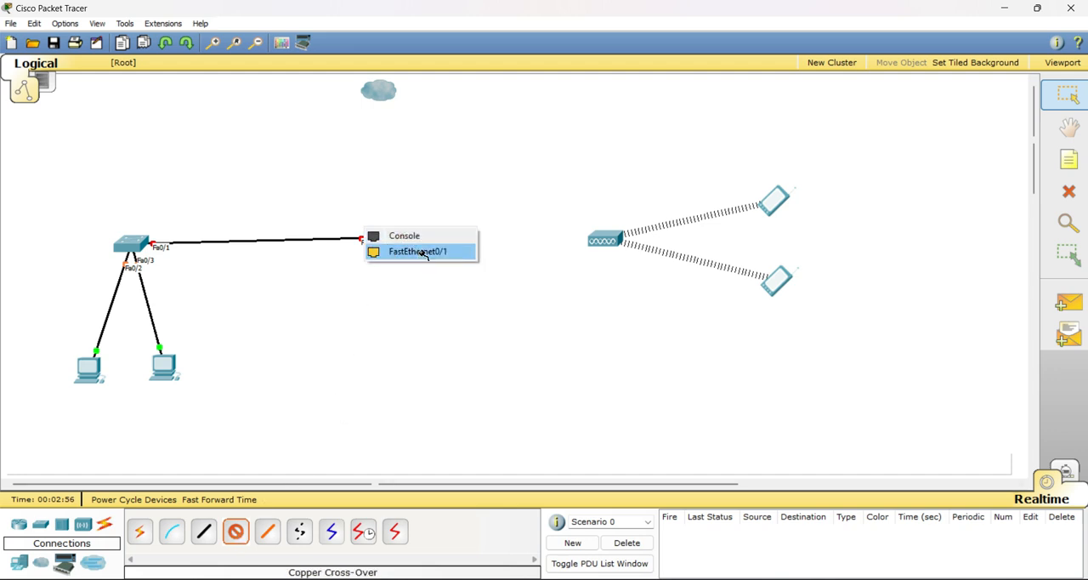
{"action": "left_click", "coordinate": [422, 252]}
{"action": "left_click", "coordinate": [604, 240]}
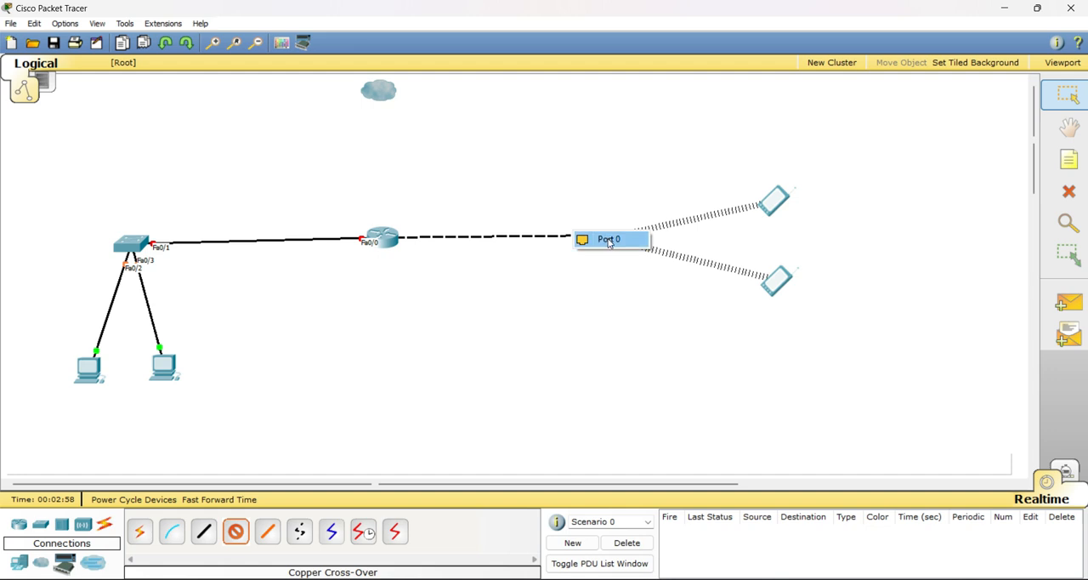
{"action": "left_click", "coordinate": [608, 241]}
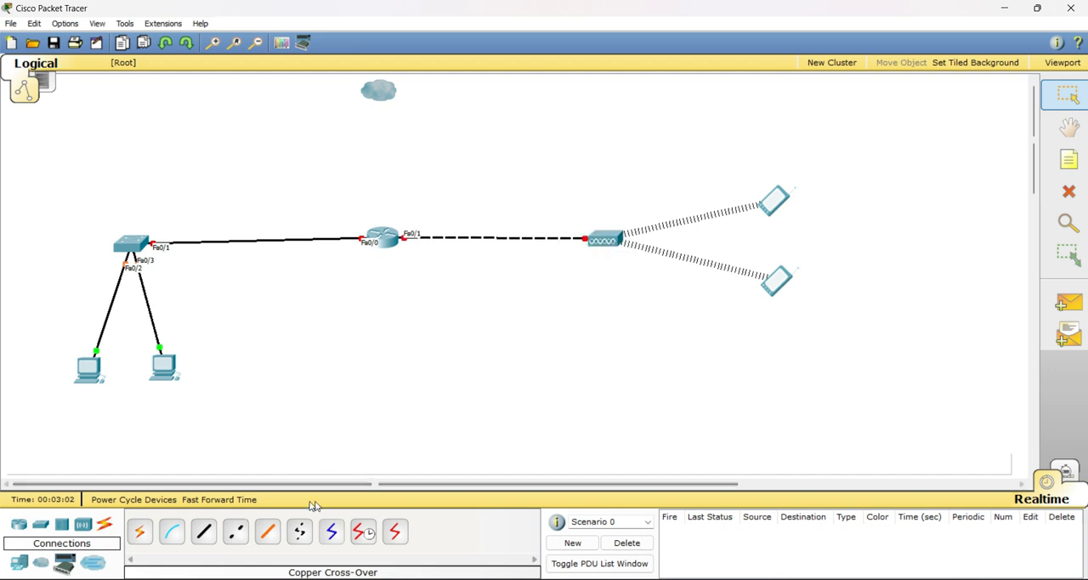
{"action": "left_click", "coordinate": [203, 537]}
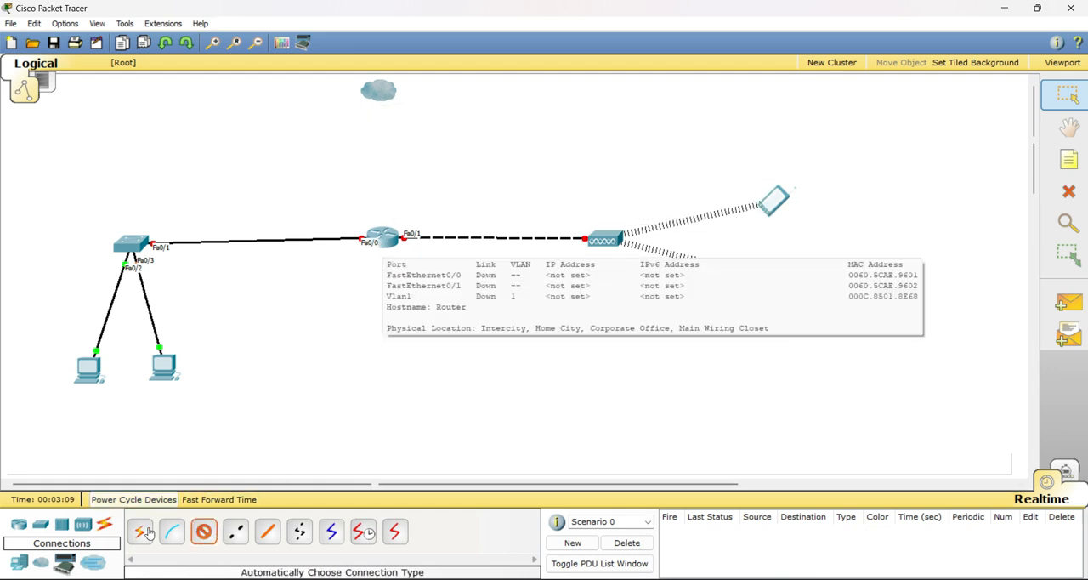
{"action": "left_click", "coordinate": [204, 533]}
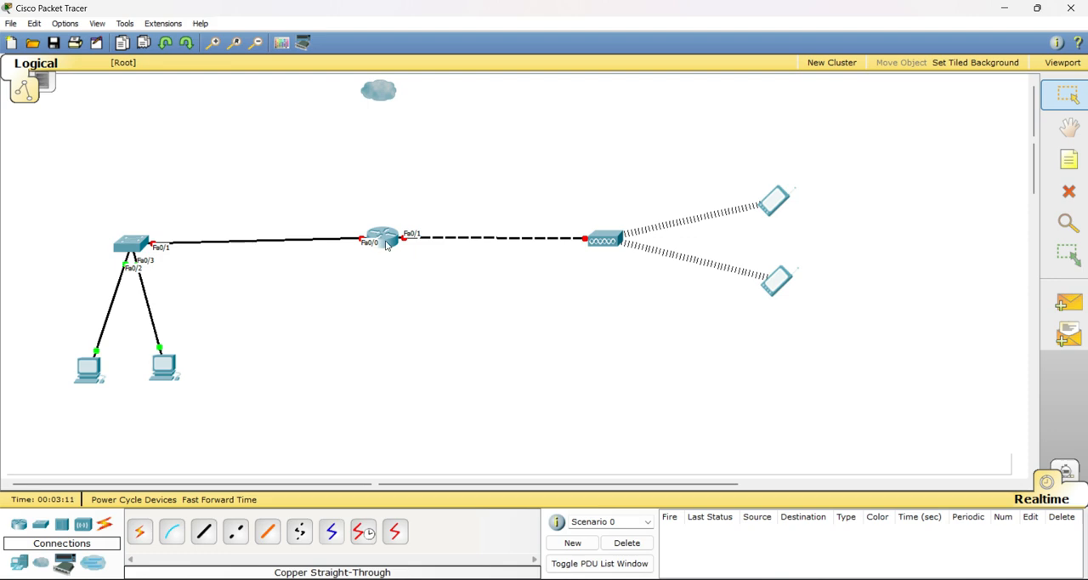
{"action": "mouse_move", "coordinate": [387, 245]}
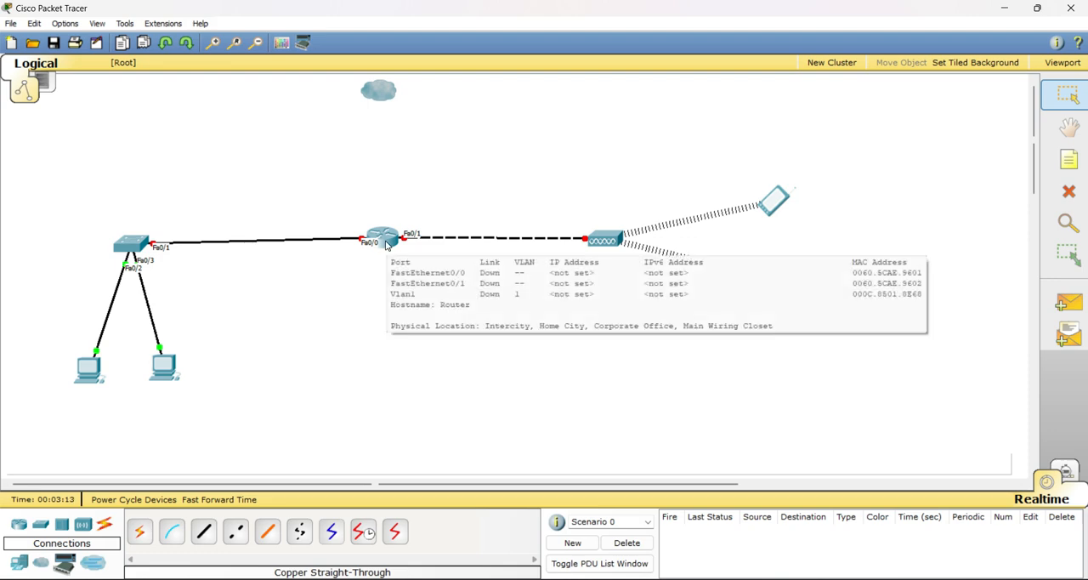
{"action": "left_click", "coordinate": [387, 245]}
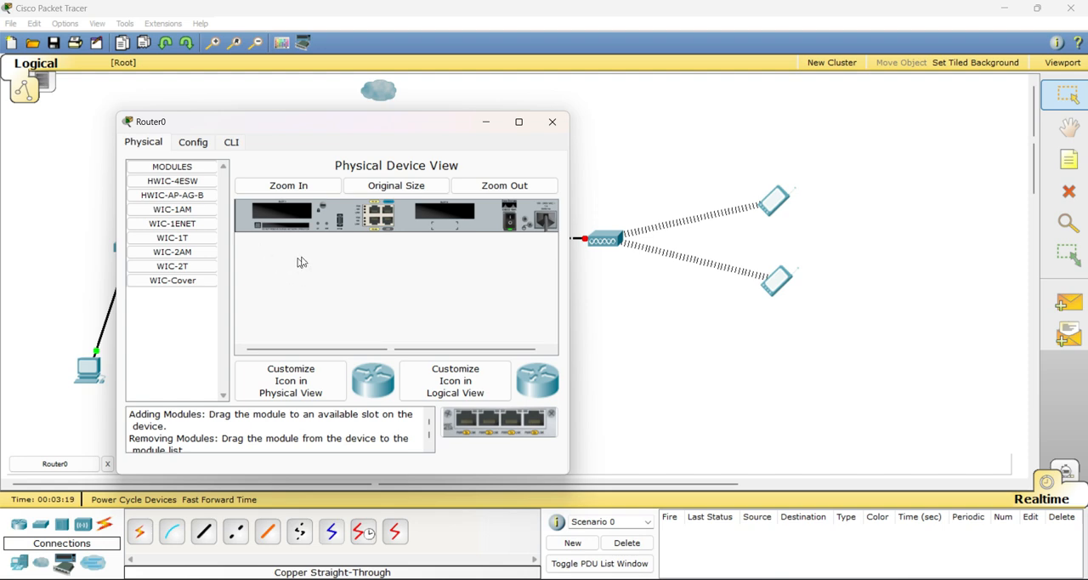
{"action": "left_click", "coordinate": [551, 122]}
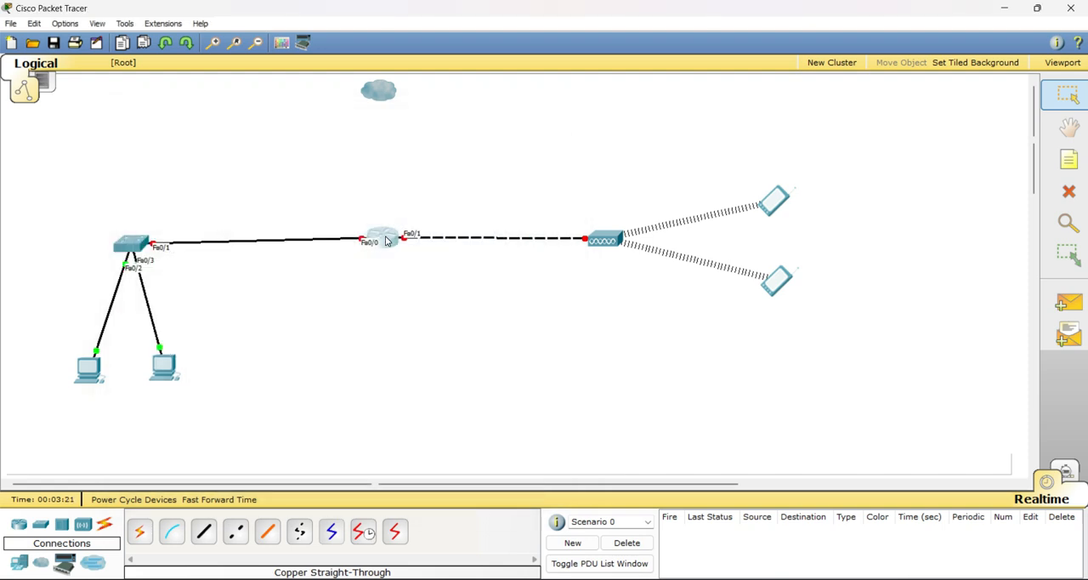
{"action": "left_click", "coordinate": [386, 241]}
{"action": "left_click", "coordinate": [460, 28]}
Install an HWIC-4ESW module in the left expansion slot of the router
{"action": "left_click", "coordinate": [379, 242]}
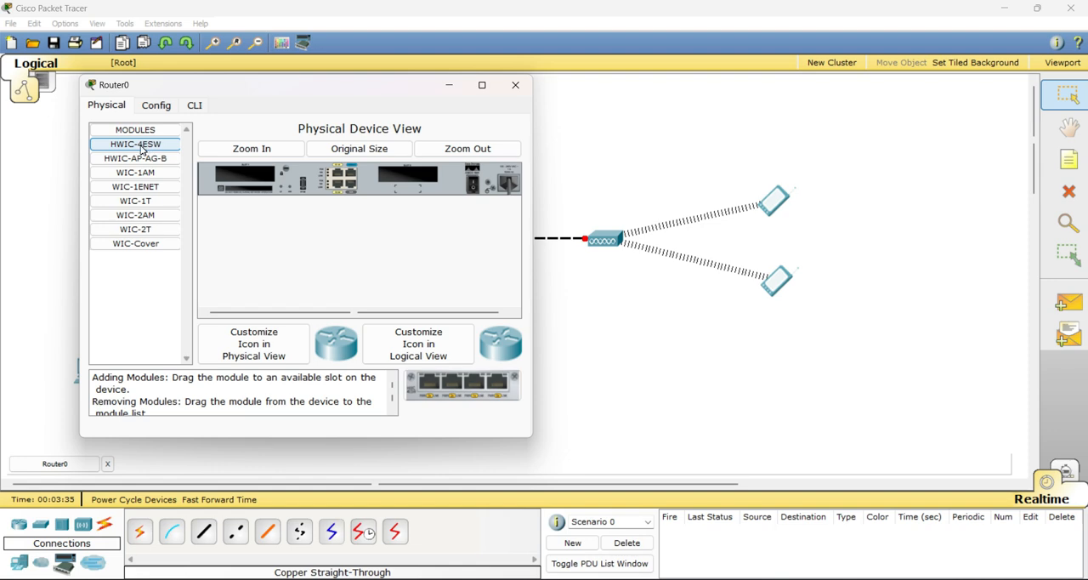
{"action": "left_click_drag", "start_coordinate": [139, 150], "coordinate": [244, 177]}
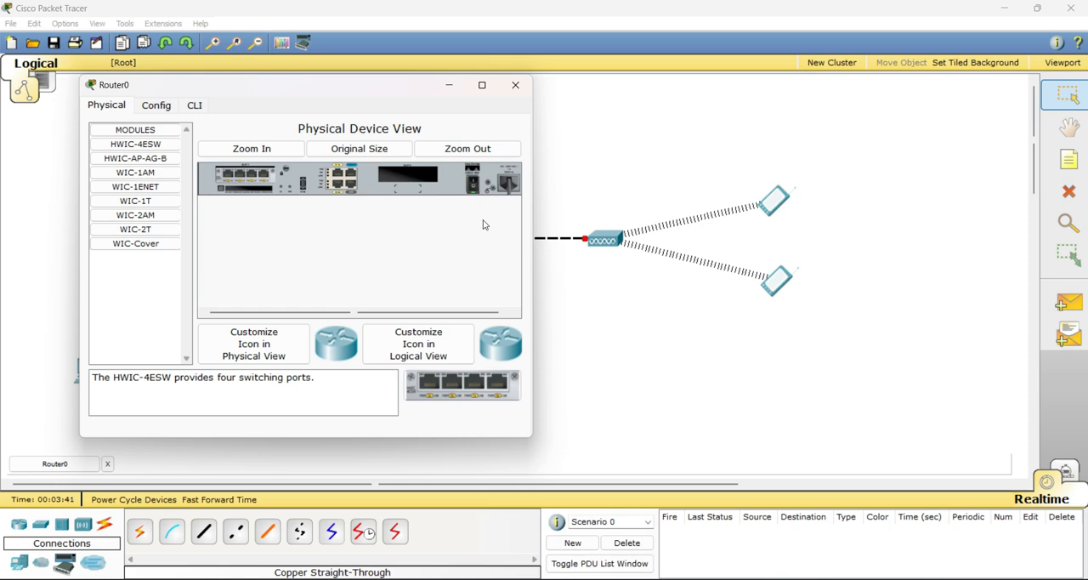
{"action": "left_click", "coordinate": [516, 85]}
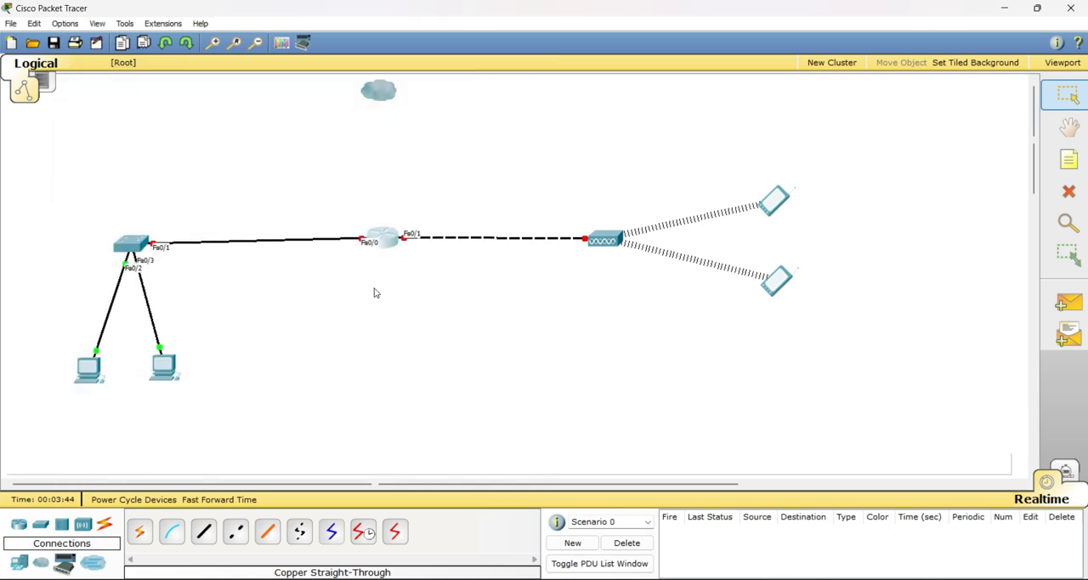
Connect the router's FastEthernet0/1/0 port to the cloud's Ethernet6 port with a copper straight-through cable
{"action": "left_click", "coordinate": [203, 536]}
{"action": "left_click", "coordinate": [382, 241]}
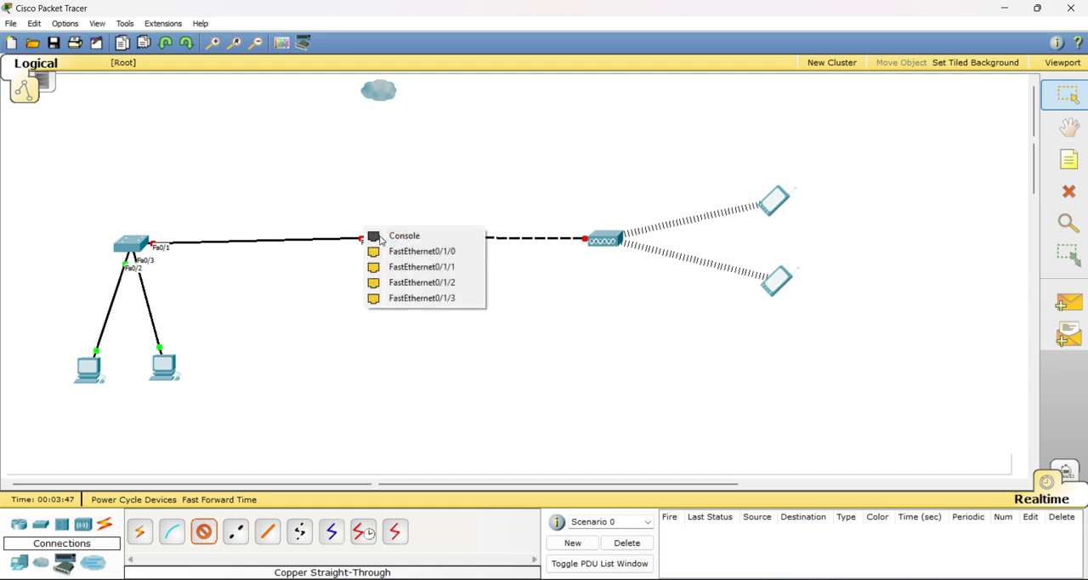
{"action": "left_click", "coordinate": [399, 247]}
{"action": "left_click", "coordinate": [379, 103]}
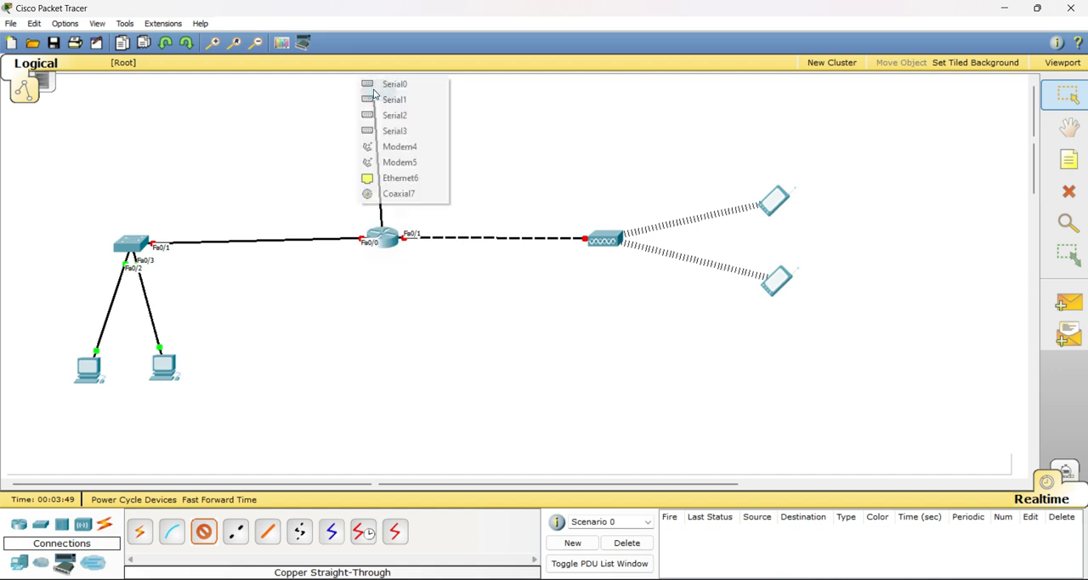
{"action": "left_click", "coordinate": [395, 180]}
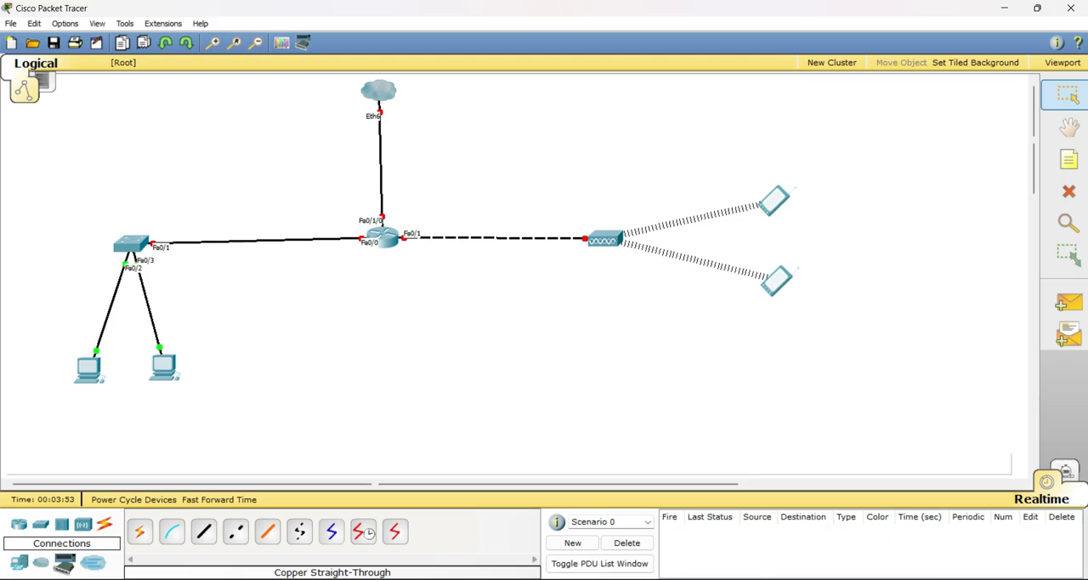
Check the reference topology in the PDF and align the cloud, router and access point in Packet Tracer so their links run straight
{"action": "left_click", "coordinate": [764, 578]}
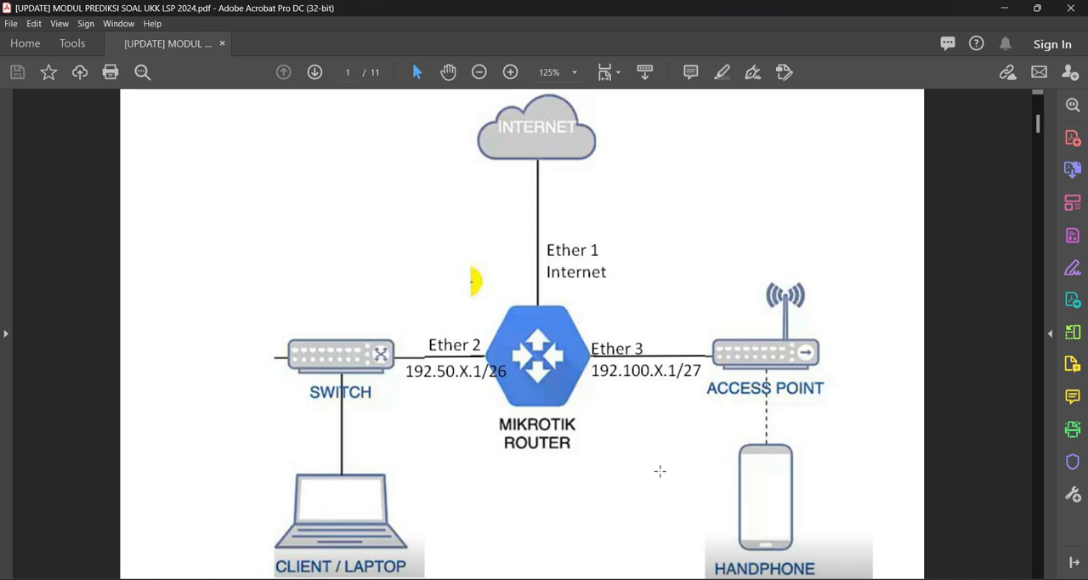
{"action": "mouse_move", "coordinate": [764, 578]}
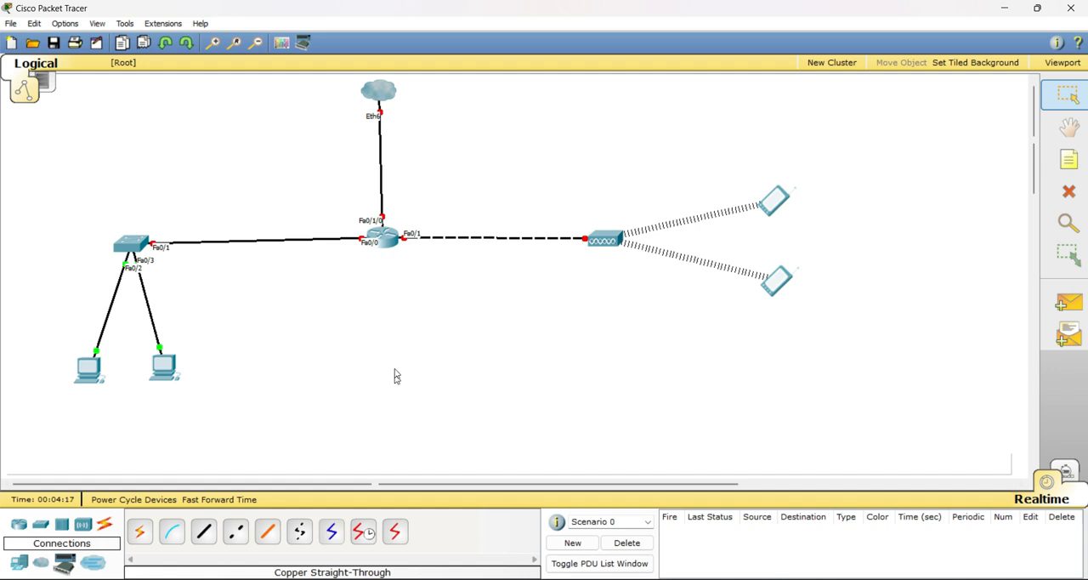
{"action": "left_click_drag", "start_coordinate": [378, 96], "coordinate": [382, 94]}
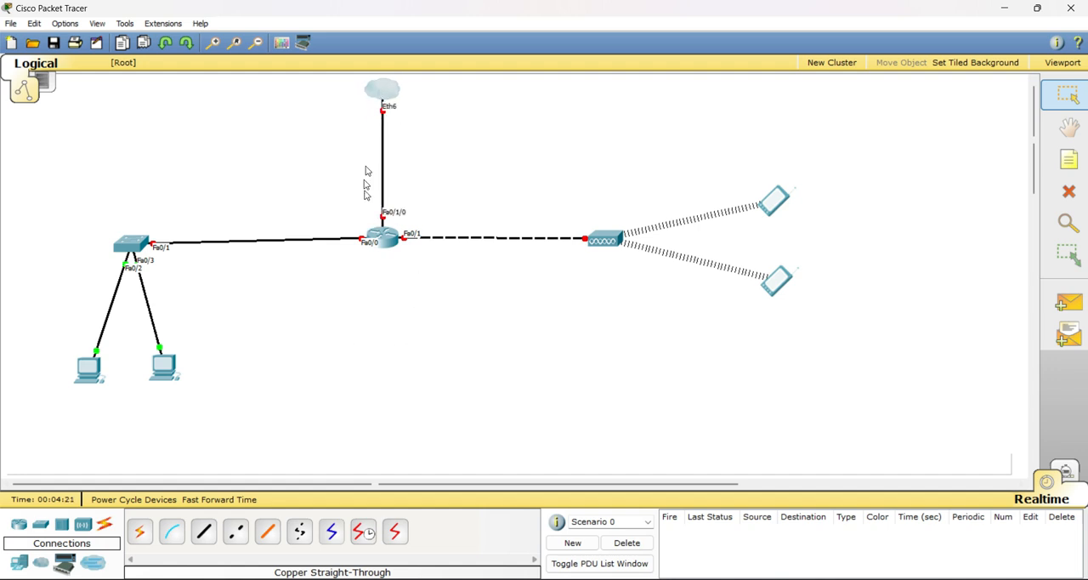
{"action": "left_click_drag", "start_coordinate": [380, 238], "coordinate": [380, 244]}
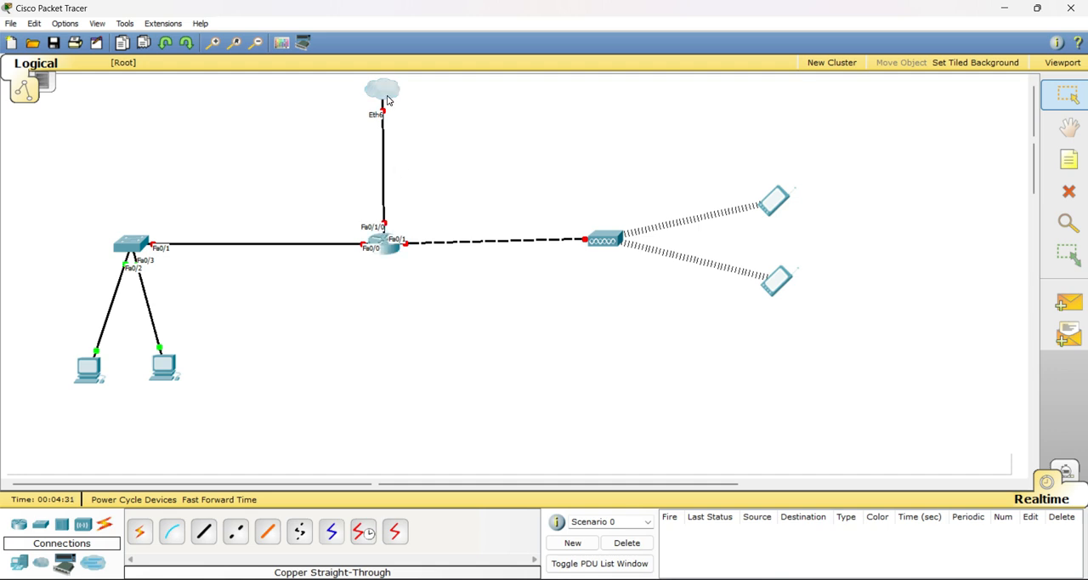
{"action": "left_click_drag", "start_coordinate": [390, 101], "coordinate": [388, 101]}
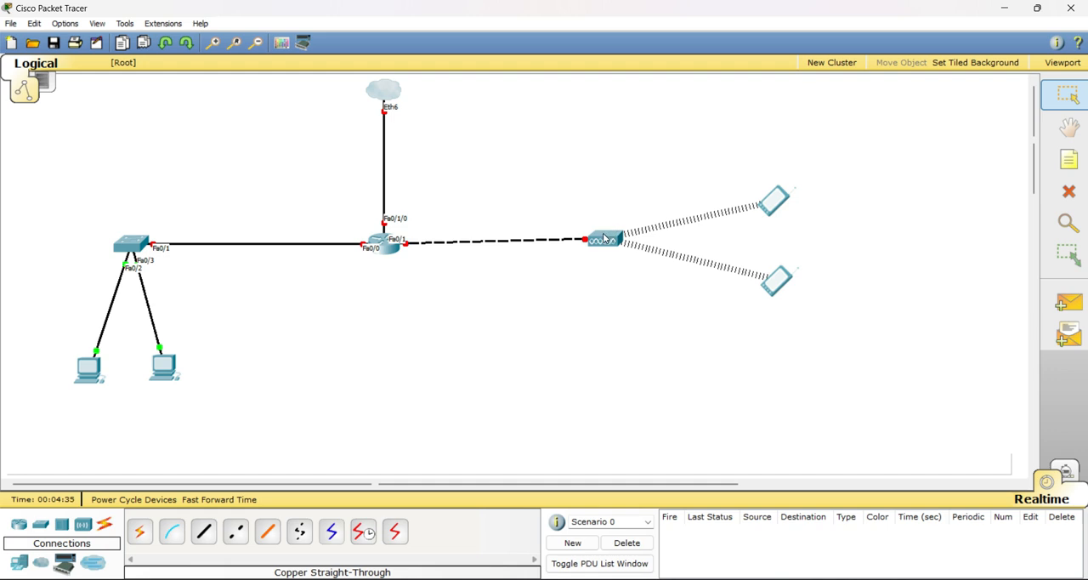
{"action": "left_click_drag", "start_coordinate": [604, 241], "coordinate": [609, 242]}
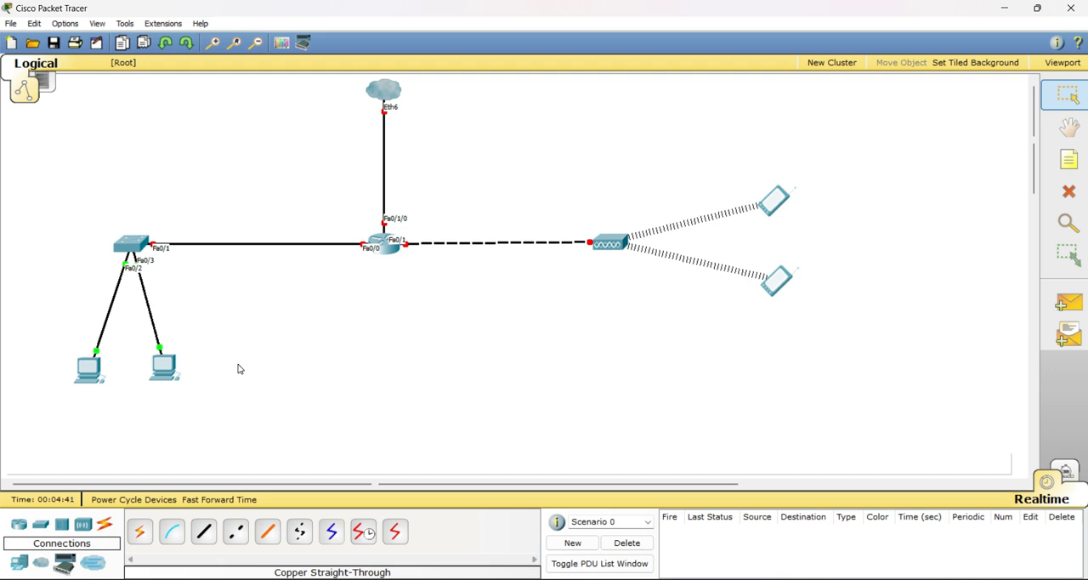
Add a text note reading "ISP" and place it on the cloud
{"action": "left_click", "coordinate": [1068, 159]}
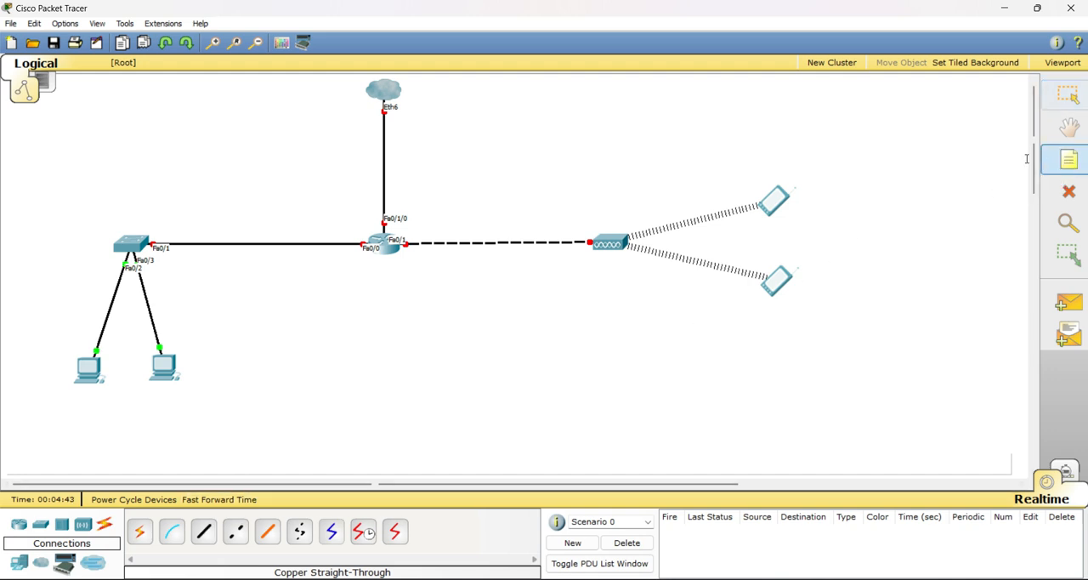
{"action": "left_click", "coordinate": [428, 101]}
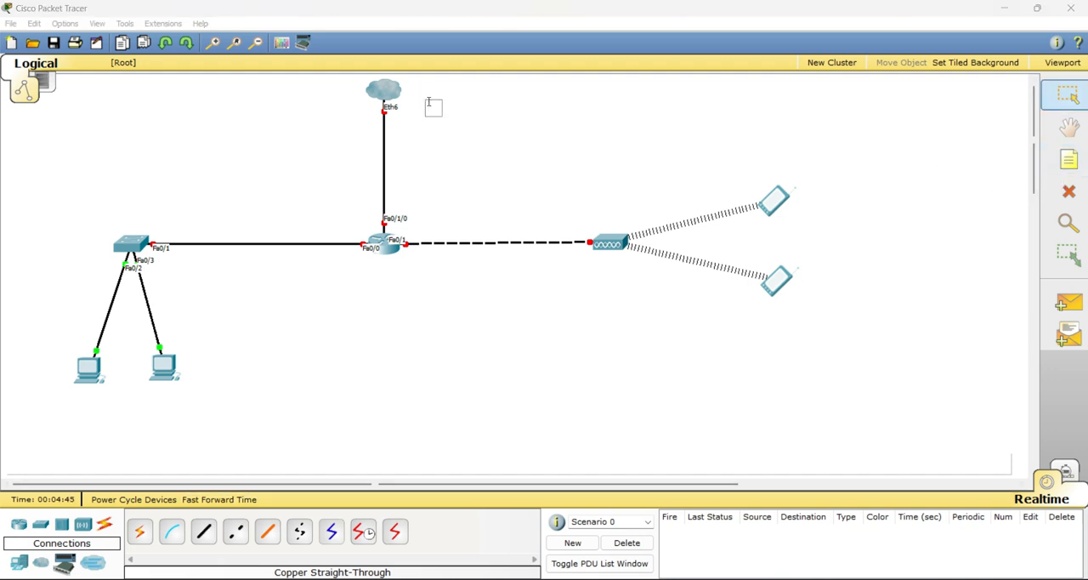
{"action": "type", "text": "ISP"}
{"action": "left_click", "coordinate": [440, 123]}
{"action": "left_click_drag", "start_coordinate": [432, 108], "coordinate": [385, 96]}
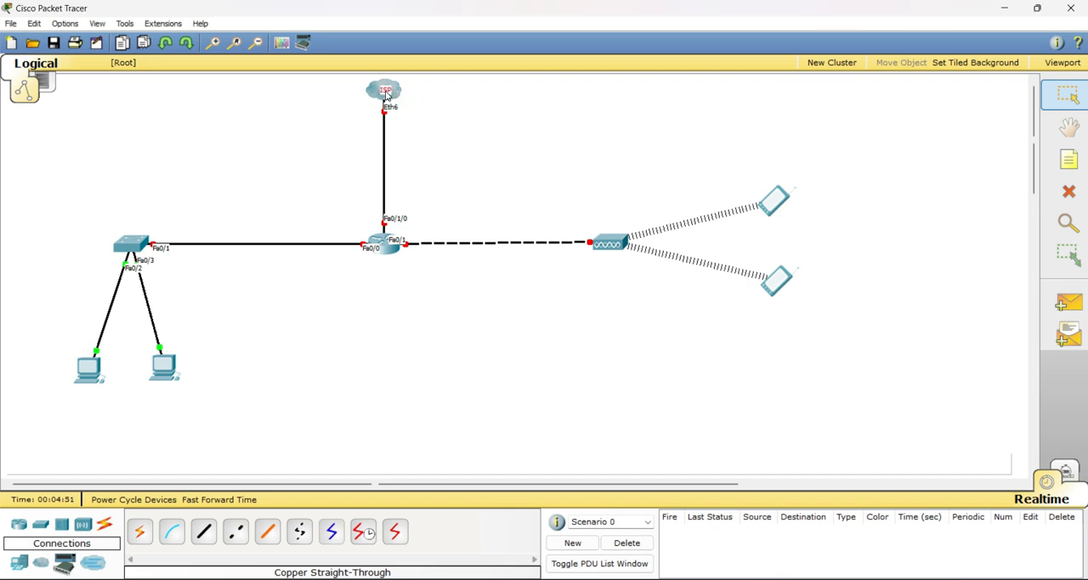
Add a two-line note "Ether 2" and "192.50.10.1/26" just below the link between the switch and the router
{"action": "left_click", "coordinate": [1077, 156]}
{"action": "left_click", "coordinate": [269, 231]}
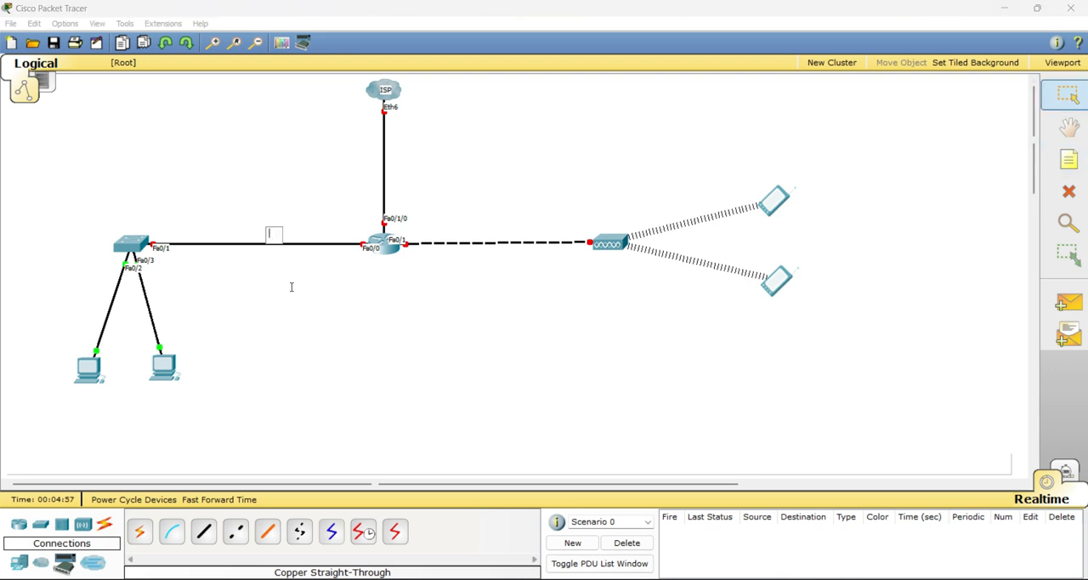
{"action": "type", "text": "Ether 2"}
{"action": "key", "text": "Return"}
{"action": "type", "text": "192.5"}
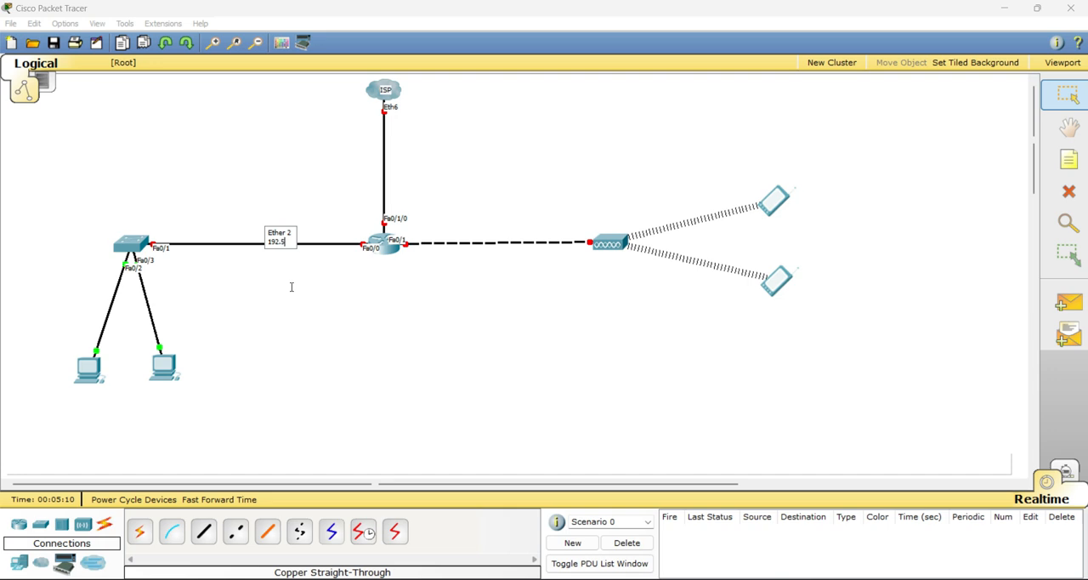
{"action": "type", "text": "0.10.1/26"}
{"action": "left_click", "coordinate": [523, 231]}
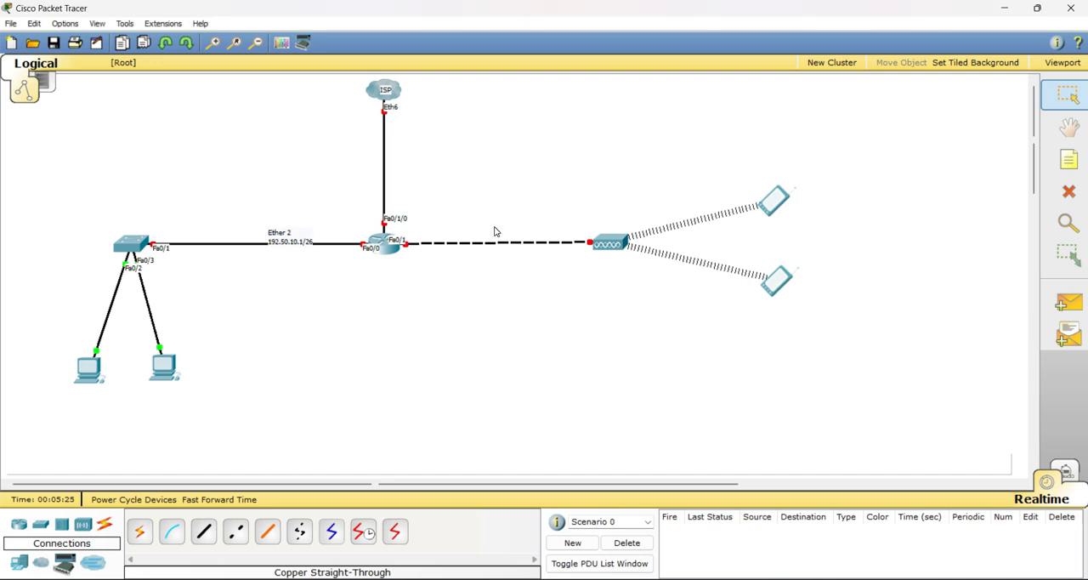
{"action": "mouse_move", "coordinate": [287, 245]}
{"action": "left_mouse_down"}
{"action": "mouse_move", "coordinate": [287, 233]}
{"action": "mouse_move", "coordinate": [284, 261]}
{"action": "left_mouse_up"}
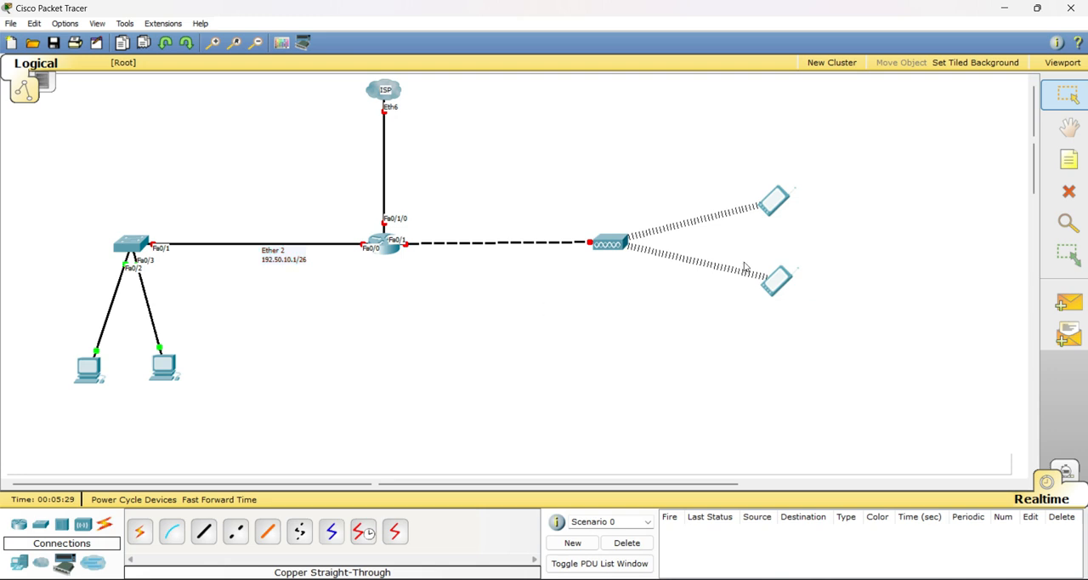
Add a two-line note "WLAN" and "192.100.10.1/27" just below the link between the router and the access point
{"action": "left_click", "coordinate": [1068, 160]}
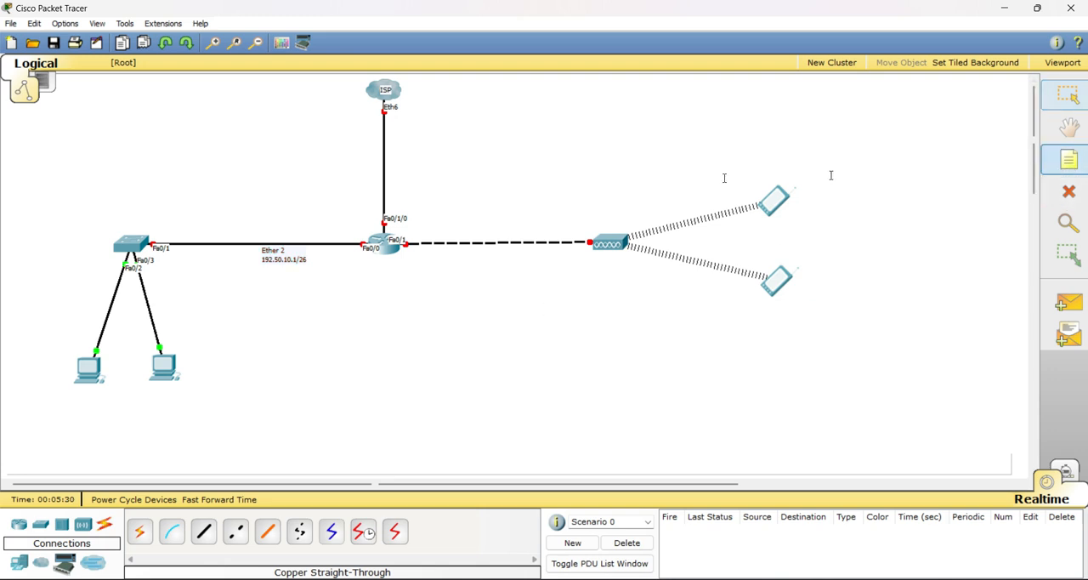
{"action": "left_click", "coordinate": [492, 223]}
{"action": "type", "text": "VLAN"}
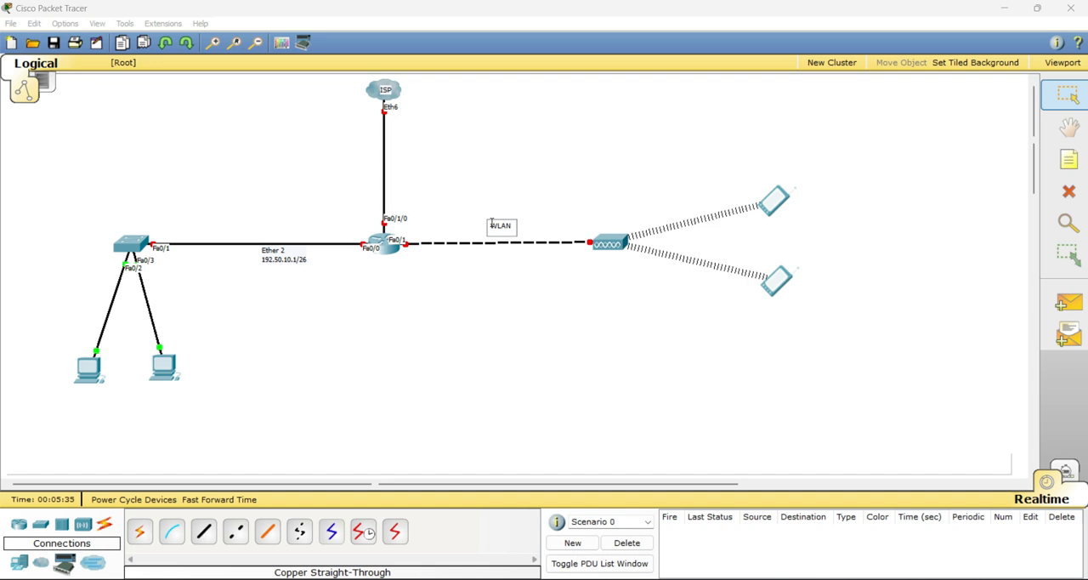
{"action": "key", "text": "Return"}
{"action": "type", "text": "192.100.10.1/27"}
{"action": "left_click", "coordinate": [555, 275]}
{"action": "left_click_drag", "start_coordinate": [506, 235], "coordinate": [453, 263]}
{"action": "left_click", "coordinate": [453, 322]}
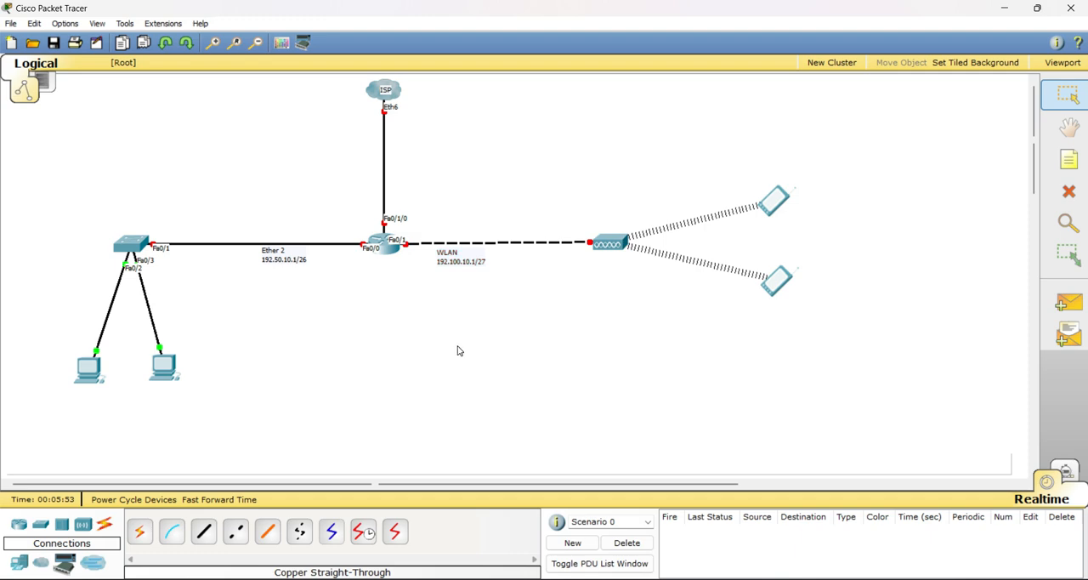
Check the reference diagram in the PDF and add the note "JARINGAN LAN" above the switch in Packet Tracer
{"action": "left_click", "coordinate": [748, 578]}
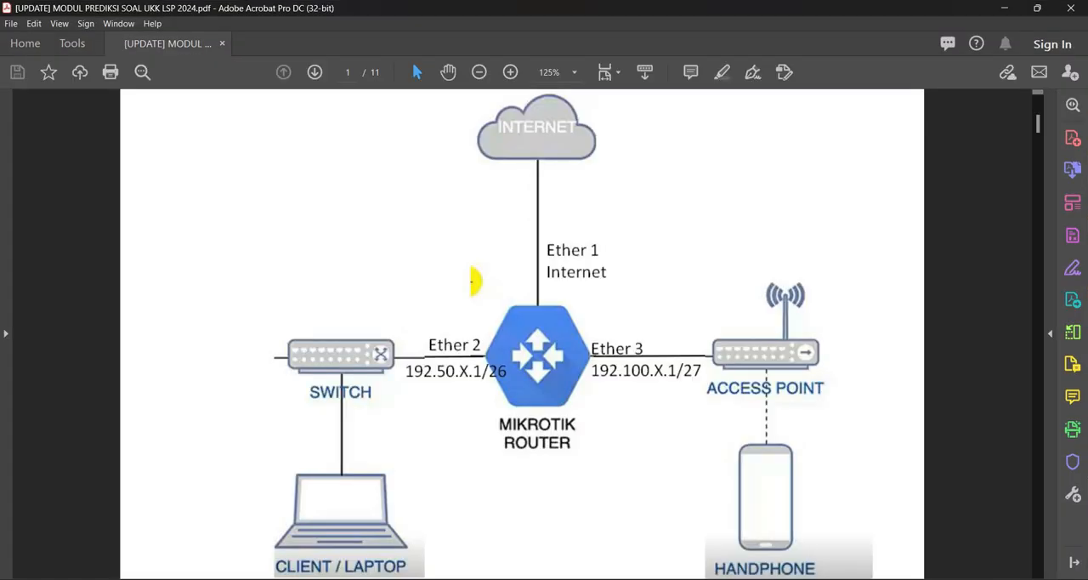
{"action": "left_click", "coordinate": [747, 578]}
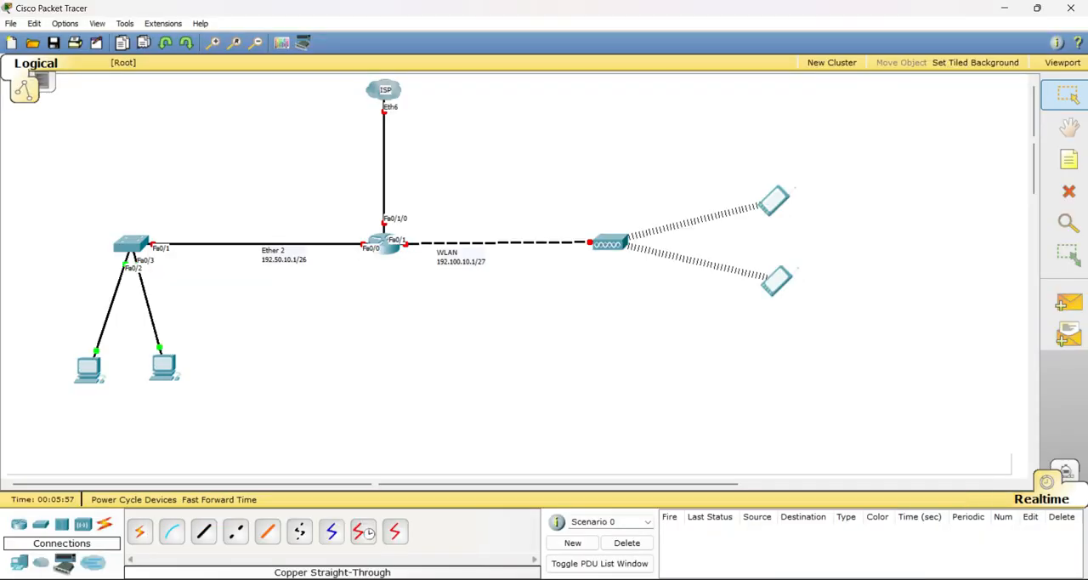
{"action": "left_click", "coordinate": [747, 578]}
{"action": "left_click", "coordinate": [748, 578]}
{"action": "left_click", "coordinate": [1069, 160]}
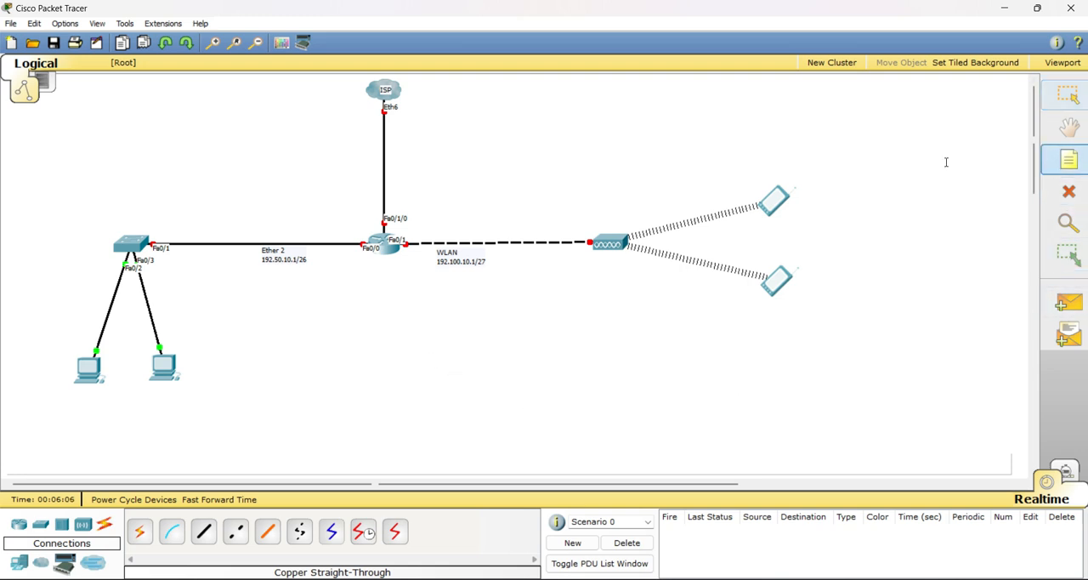
{"action": "left_click", "coordinate": [93, 217]}
{"action": "type", "text": "JAR"}
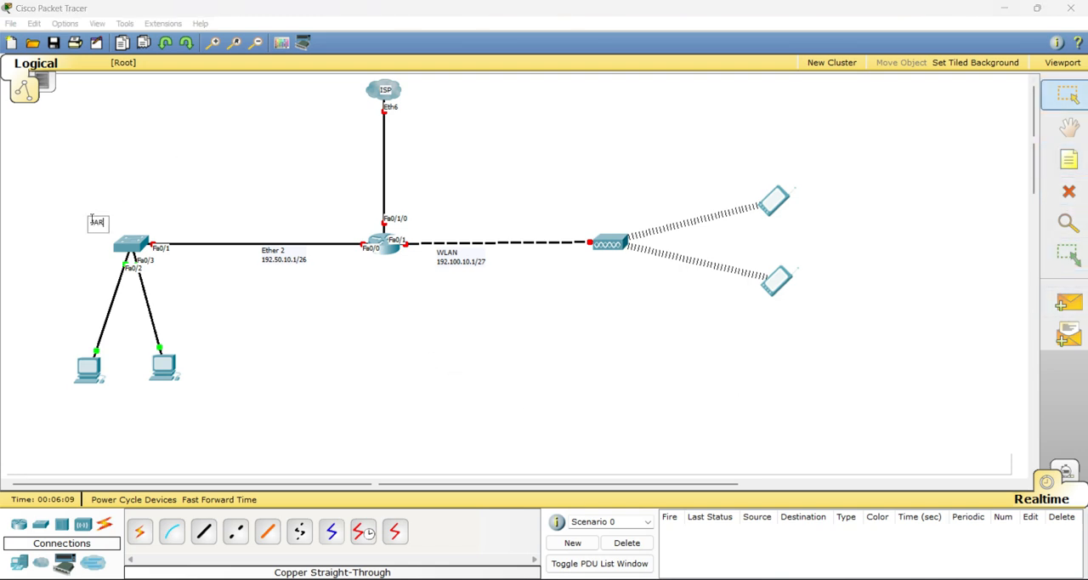
{"action": "type", "text": "INGAN LAN"}
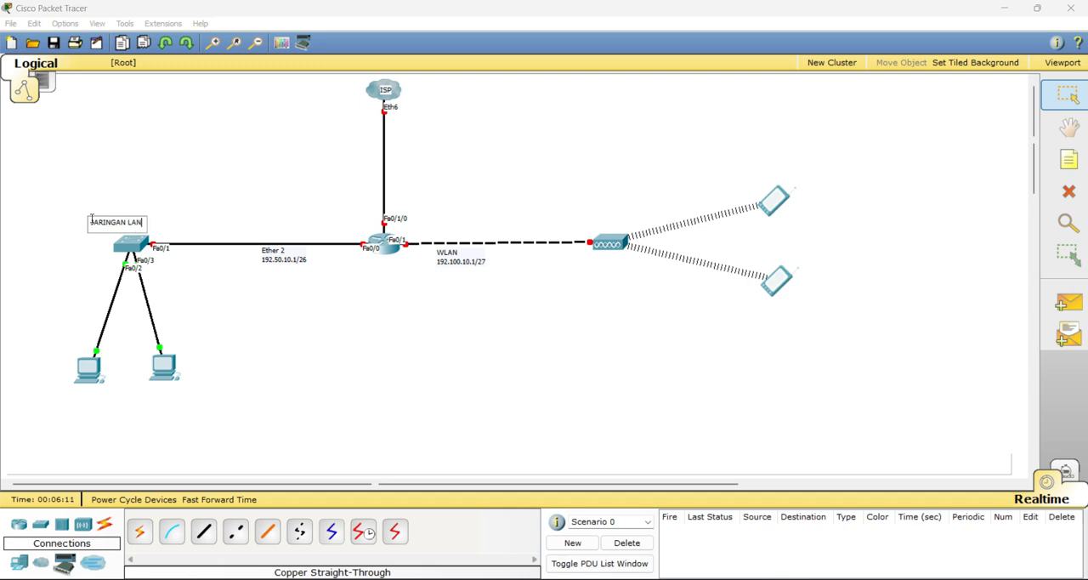
{"action": "left_click", "coordinate": [609, 226]}
Add the note "WIRELESS" above the access point
{"action": "left_click", "coordinate": [1069, 159]}
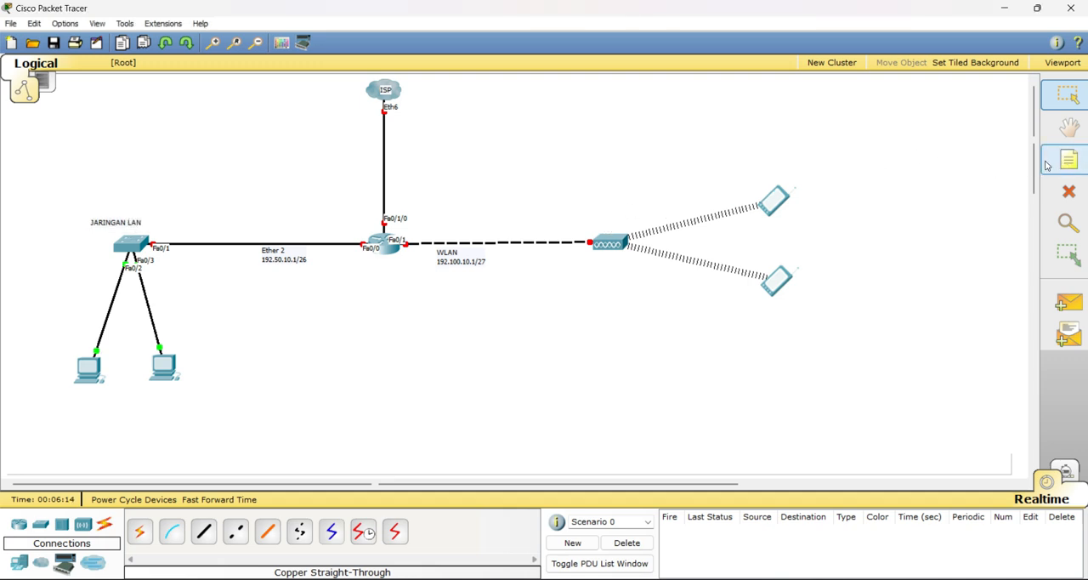
{"action": "left_click", "coordinate": [595, 224]}
{"action": "type", "text": "WIR"}
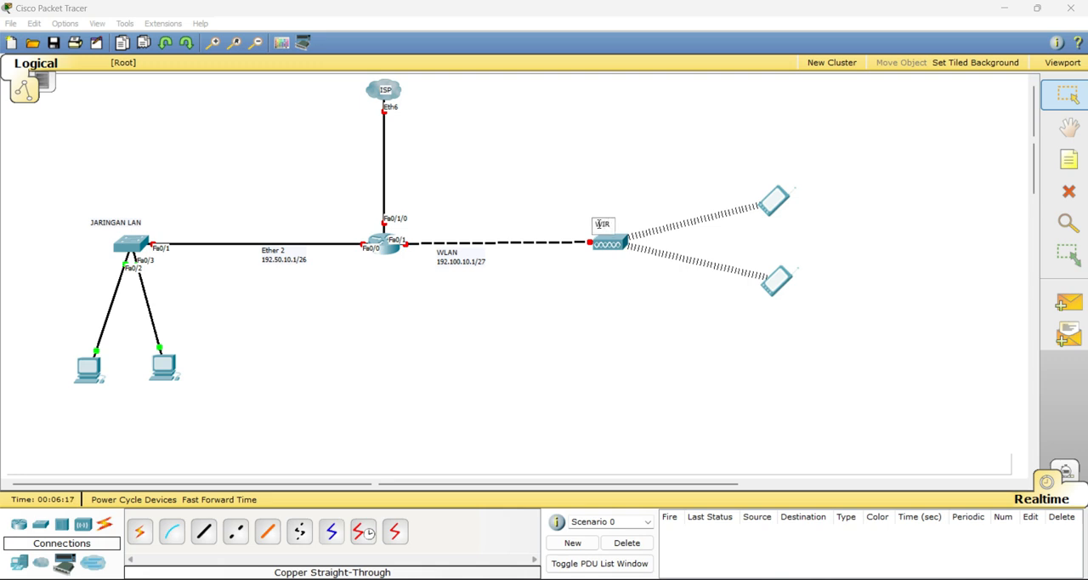
{"action": "type", "text": "ELESS"}
{"action": "left_click", "coordinate": [604, 272]}
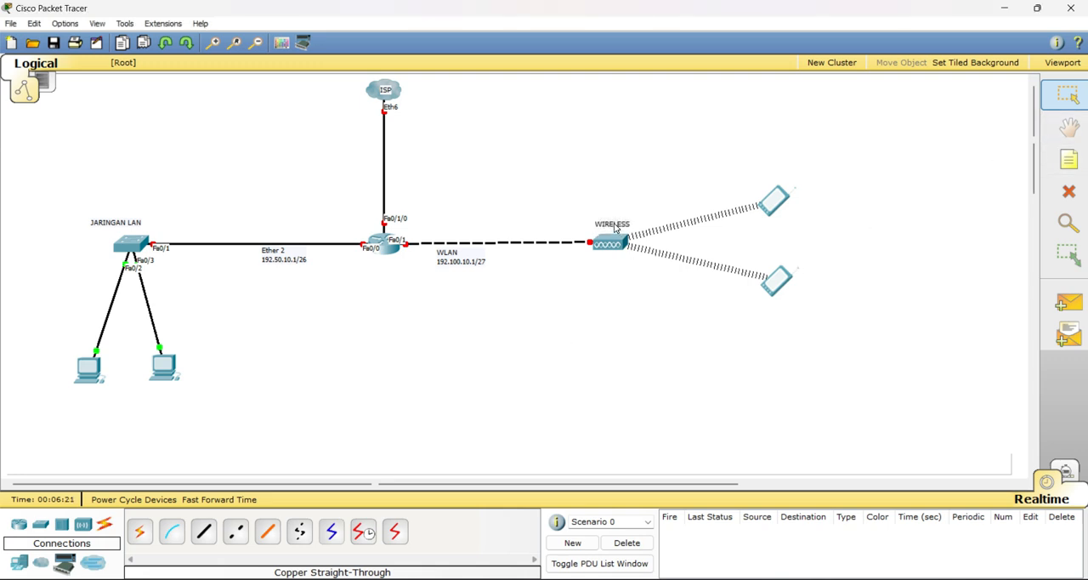
Centre the "WIRELESS" note over the access point and the "JARINGAN LAN" note over the switch
{"action": "left_click_drag", "start_coordinate": [614, 224], "coordinate": [611, 223]}
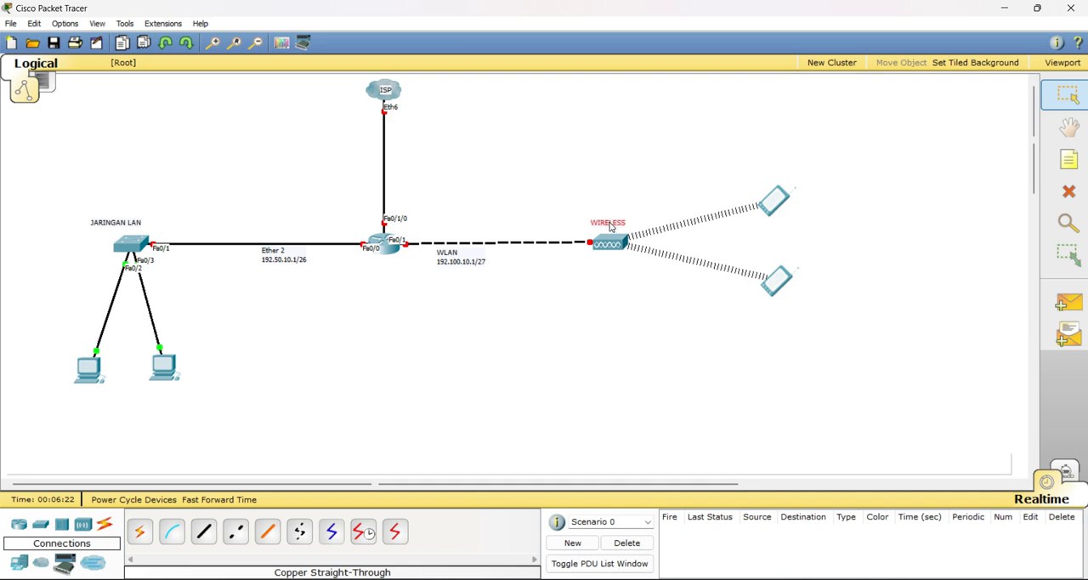
{"action": "left_click", "coordinate": [113, 222]}
{"action": "left_click_drag", "start_coordinate": [116, 223], "coordinate": [128, 224]}
{"action": "left_click", "coordinate": [389, 355]}
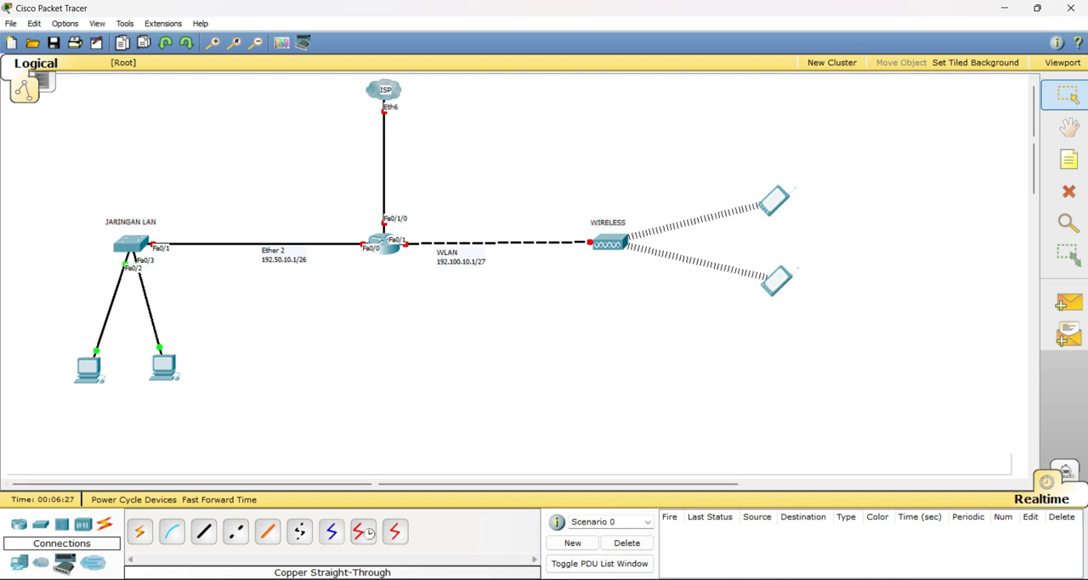
Check the router's label in the PDF and add a two-line note "MIKROTIK" and "ROUTER" below the router in Packet Tracer
{"action": "left_click", "coordinate": [718, 579]}
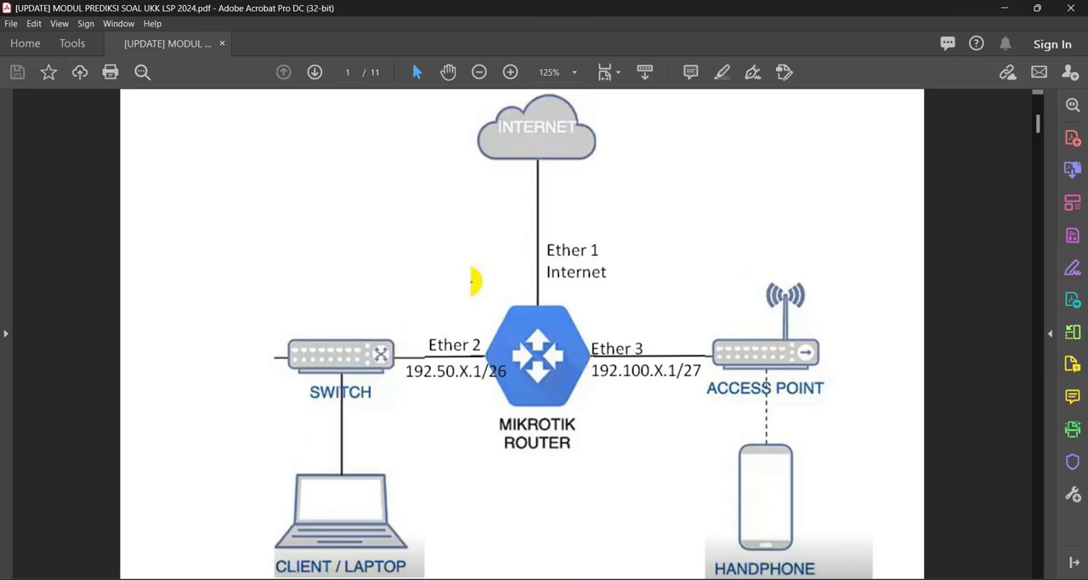
{"action": "left_click", "coordinate": [723, 579]}
{"action": "left_click", "coordinate": [1066, 161]}
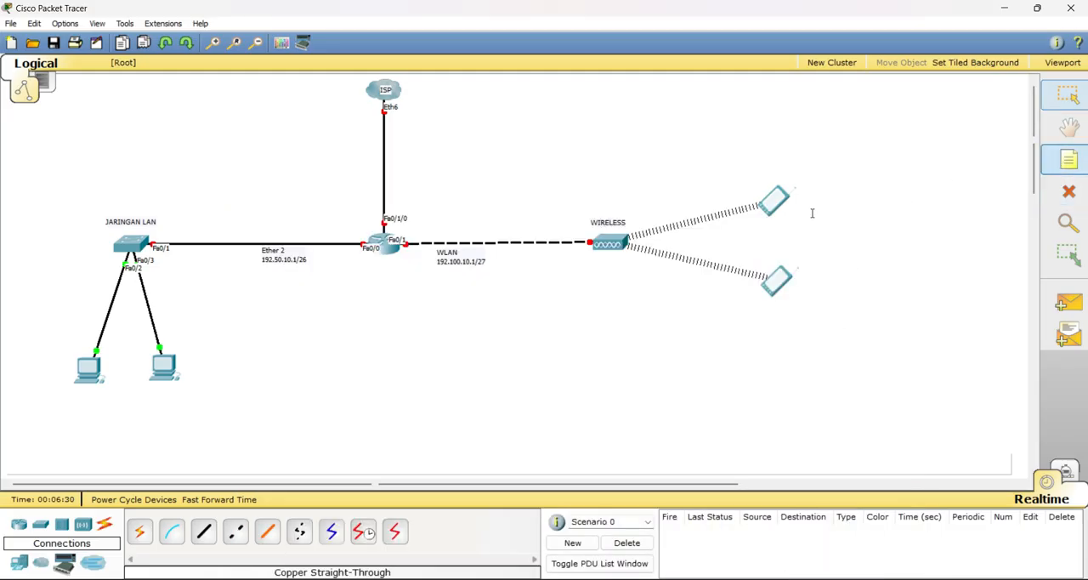
{"action": "left_click", "coordinate": [368, 269]}
{"action": "type", "text": "MIKROTIK"}
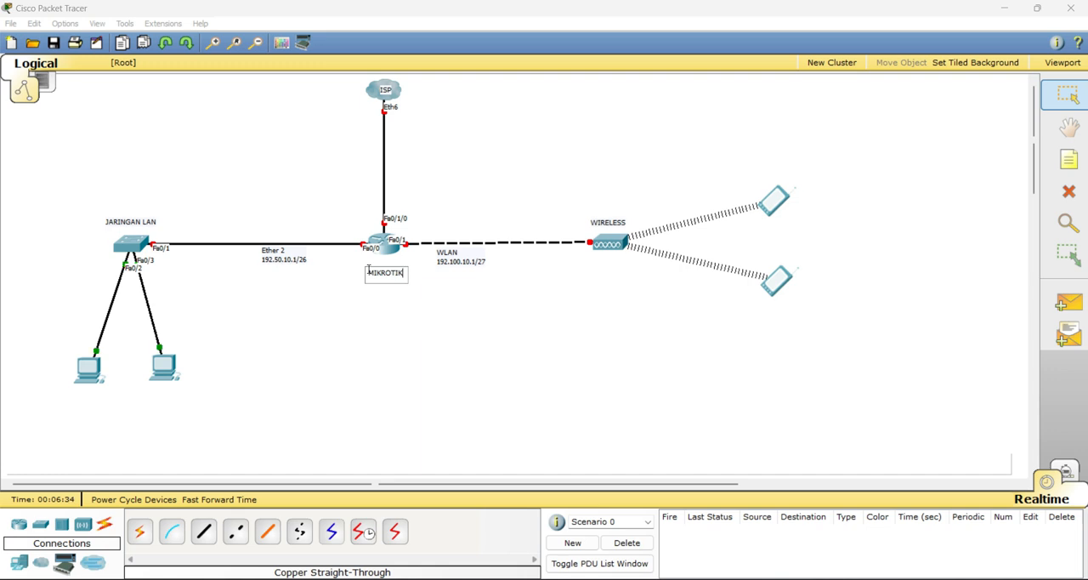
{"action": "key", "text": "Return"}
{"action": "type", "text": "ROUTER"}
{"action": "left_click", "coordinate": [383, 294]}
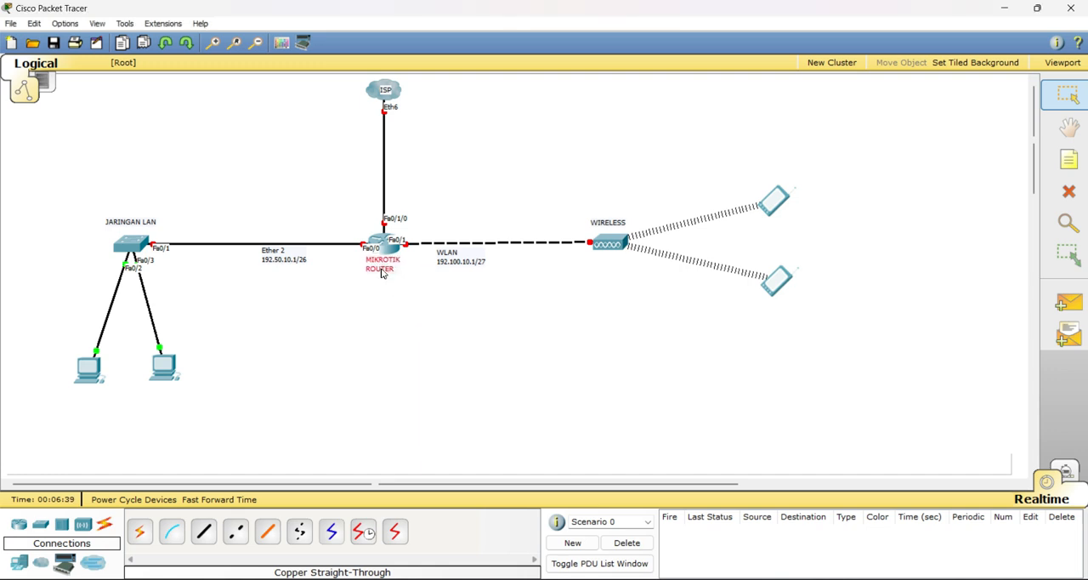
{"action": "left_click", "coordinate": [388, 309]}
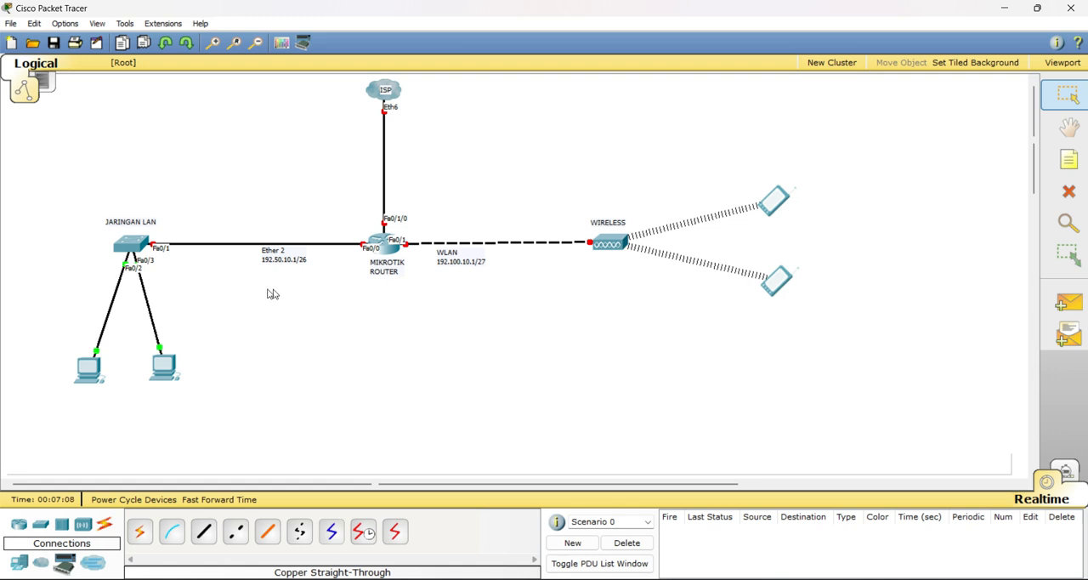
Turn on the router's FastEthernet0/0 port and set its IP address to 192.50.10.1
{"action": "left_click", "coordinate": [385, 248]}
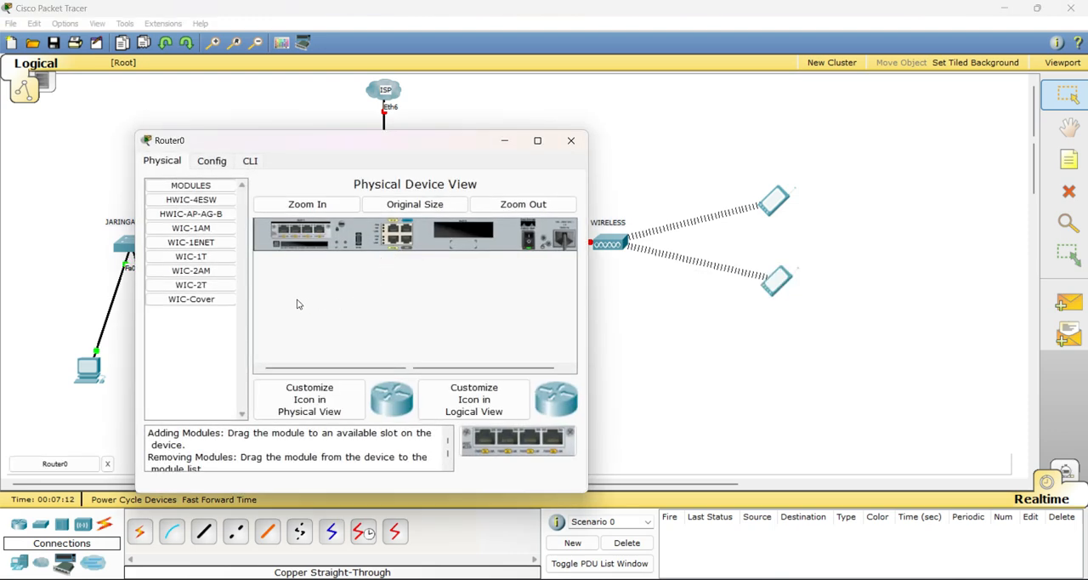
{"action": "left_click", "coordinate": [215, 161]}
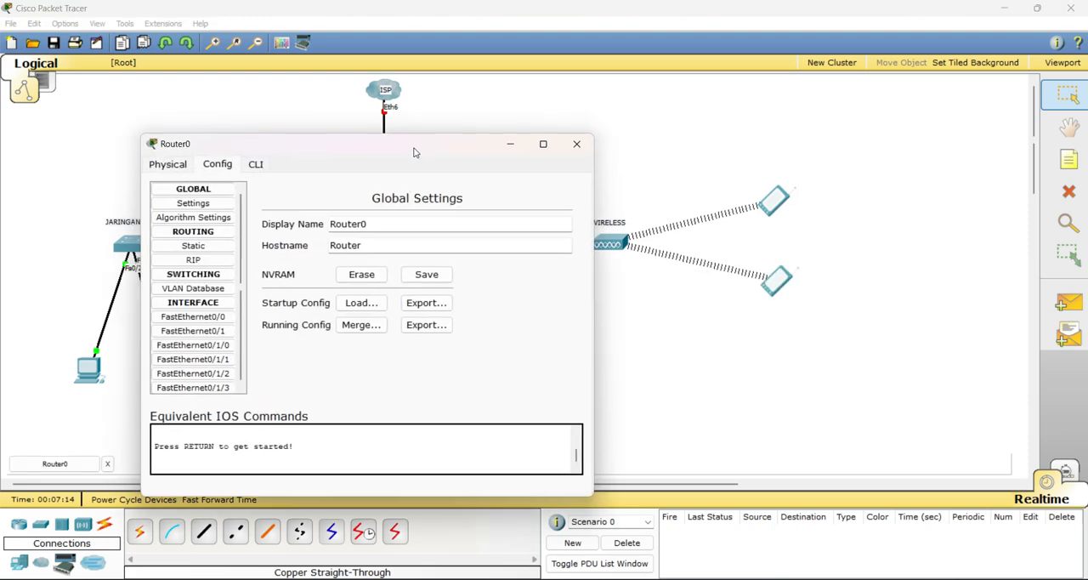
{"action": "left_click_drag", "start_coordinate": [292, 142], "coordinate": [672, 127]}
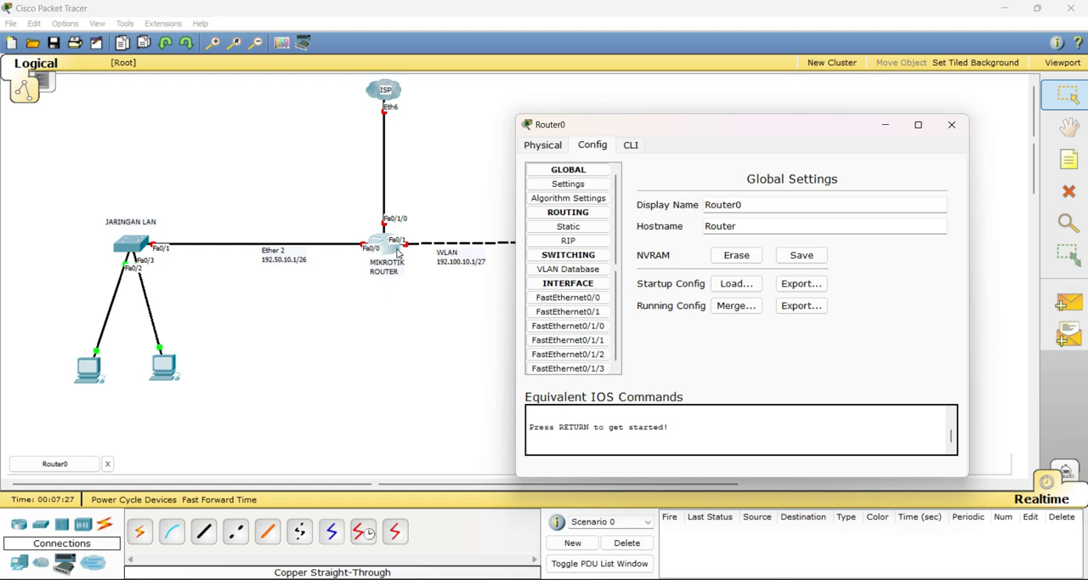
{"action": "left_click", "coordinate": [569, 297]}
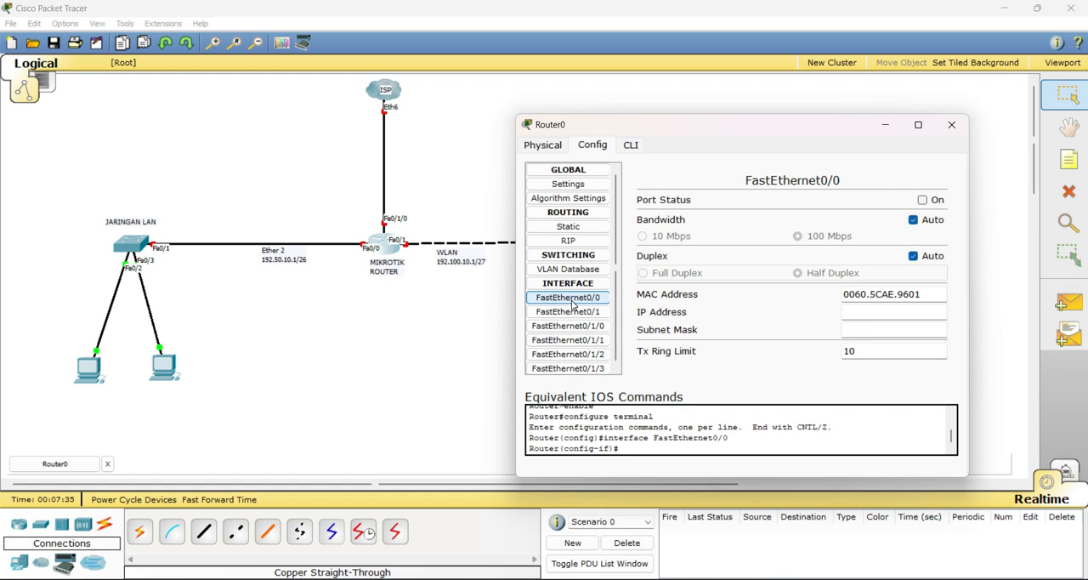
{"action": "left_click", "coordinate": [923, 200]}
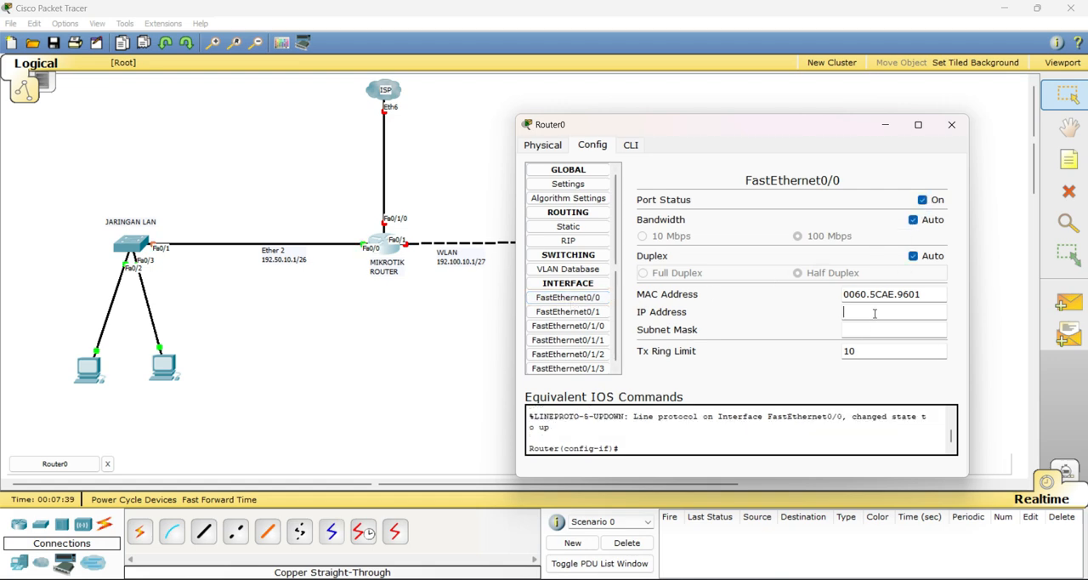
{"action": "type", "text": "192.50.10.1"}
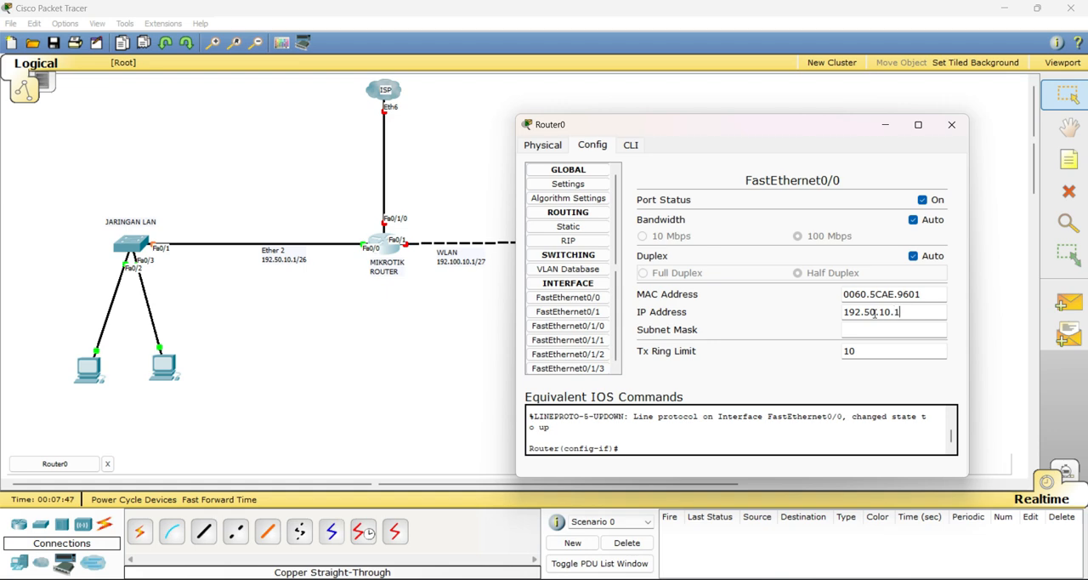
Set the subnet mask of the router's FastEthernet0/0 interface to 255.255.255.192
{"action": "left_click", "coordinate": [899, 330]}
{"action": "left_click", "coordinate": [927, 328]}
{"action": "left_click", "coordinate": [925, 329]}
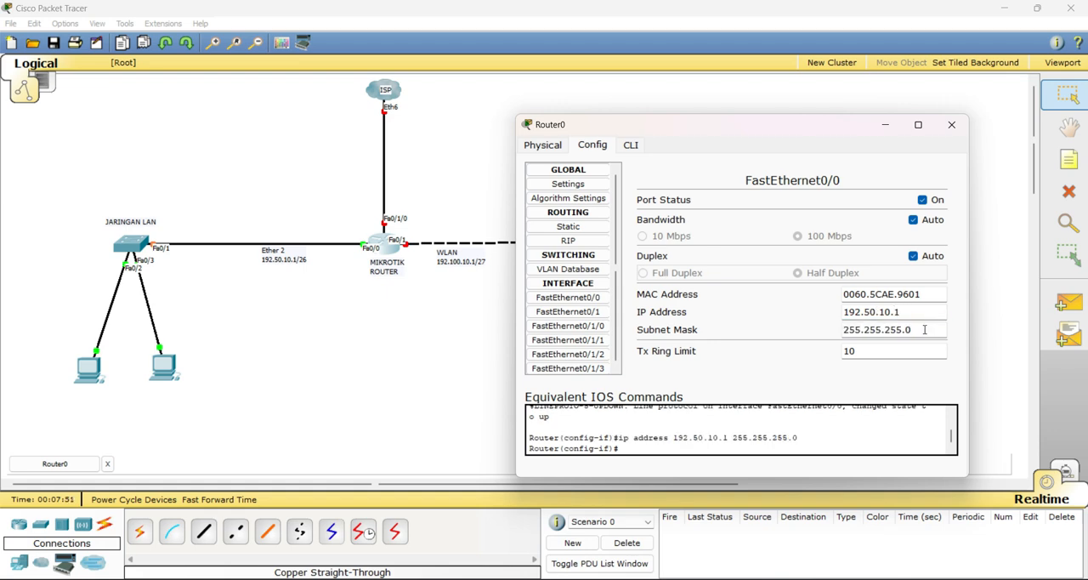
{"action": "key", "text": "BackSpace"}
{"action": "type", "text": "192"}
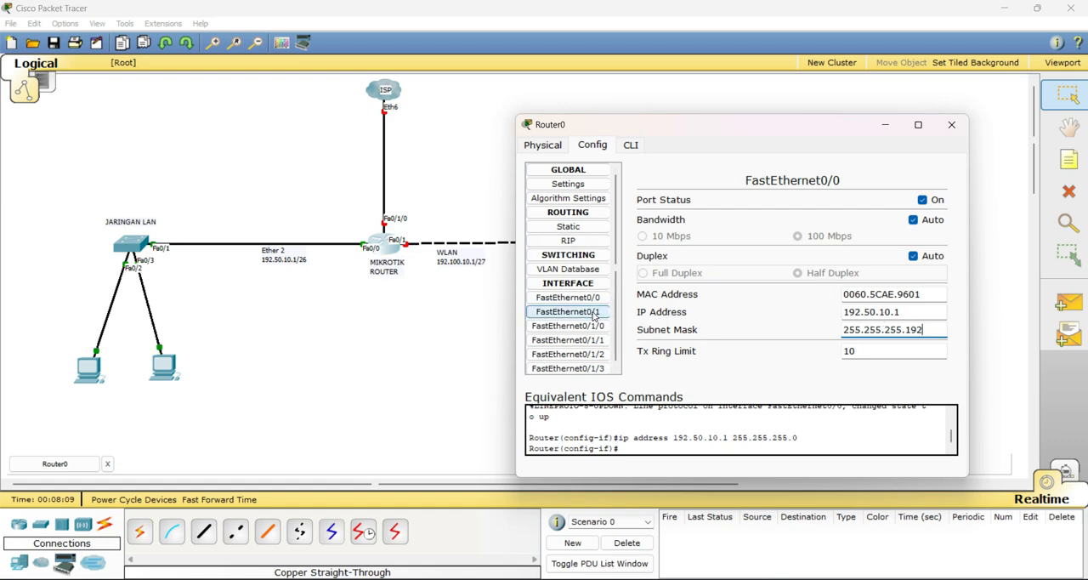
Turn on the router's FastEthernet0/1 port and set its IP address to 192.100.10.1
{"action": "left_click_drag", "start_coordinate": [712, 130], "coordinate": [748, 125]}
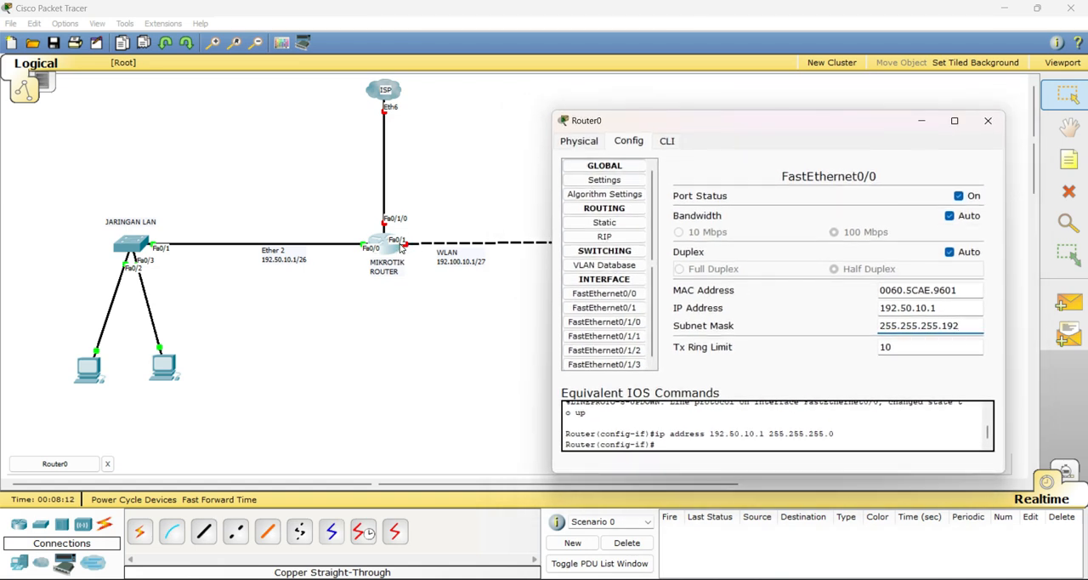
{"action": "left_click", "coordinate": [617, 312]}
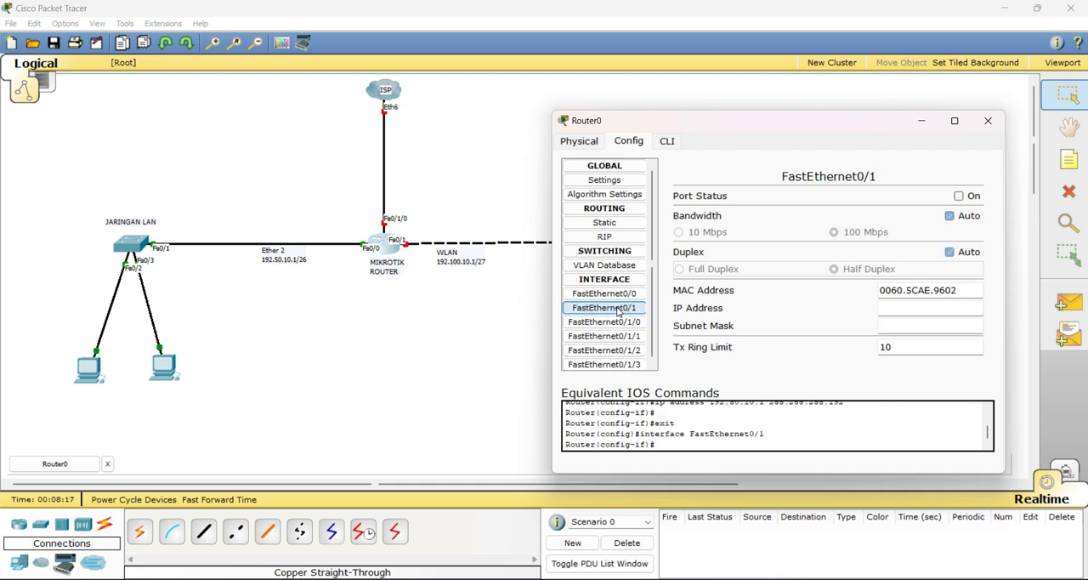
{"action": "left_click", "coordinate": [959, 196]}
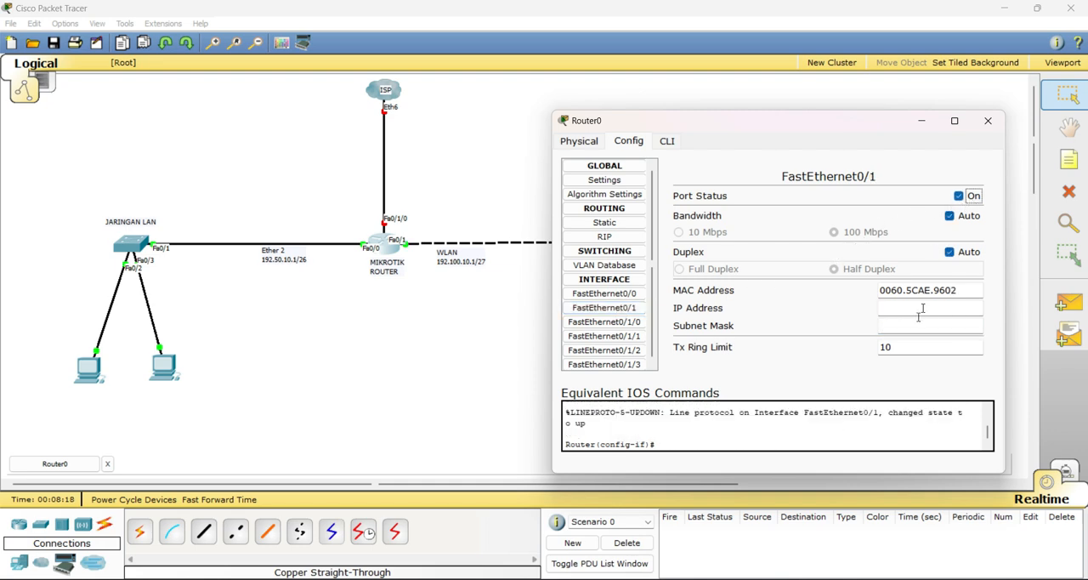
{"action": "left_click", "coordinate": [906, 311]}
{"action": "type", "text": "192.100."}
{"action": "type", "text": "10.1"}
Set the subnet mask of the router's FastEthernet0/1 interface to 255.255.255.224
{"action": "left_click", "coordinate": [963, 327]}
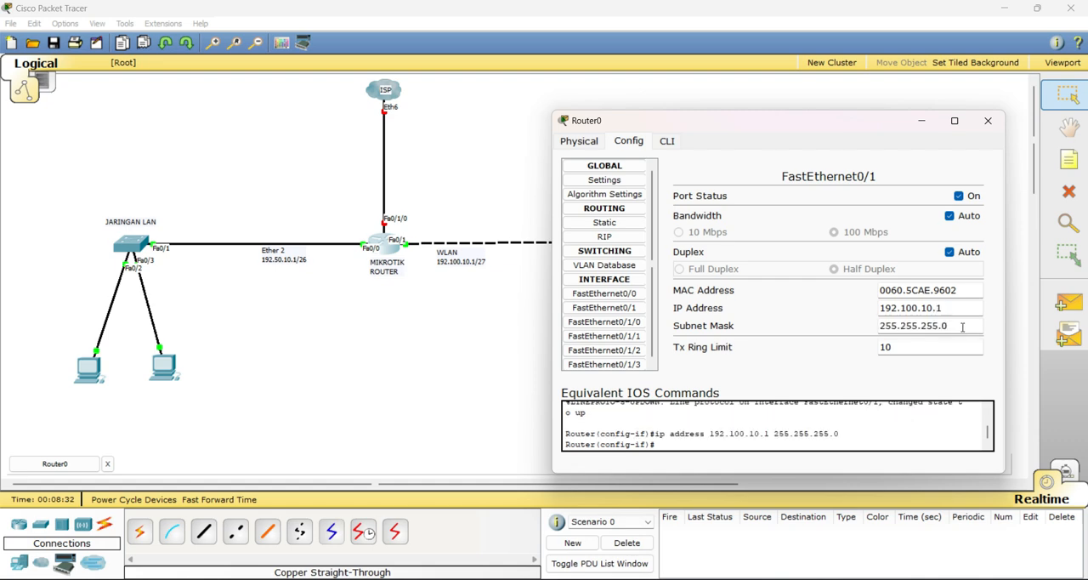
{"action": "key", "text": "BackSpace"}
{"action": "type", "text": "224"}
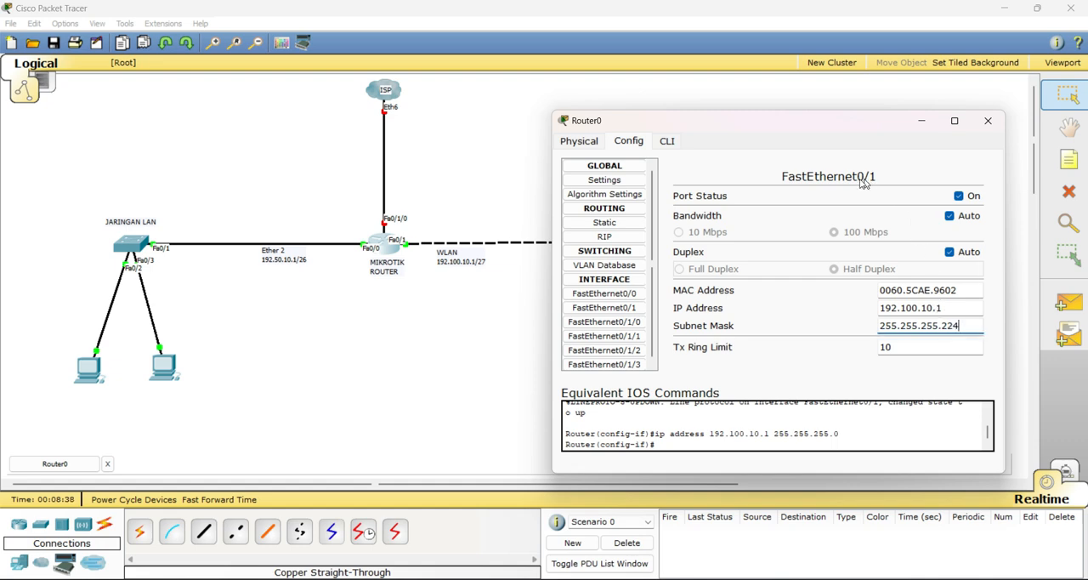
Turn on the router's FastEthernet0/1/0 port, which links to the ISP cloud
{"action": "mouse_move", "coordinate": [770, 121]}
{"action": "left_mouse_down"}
{"action": "mouse_move", "coordinate": [639, 348]}
{"action": "mouse_move", "coordinate": [751, 131]}
{"action": "left_mouse_up"}
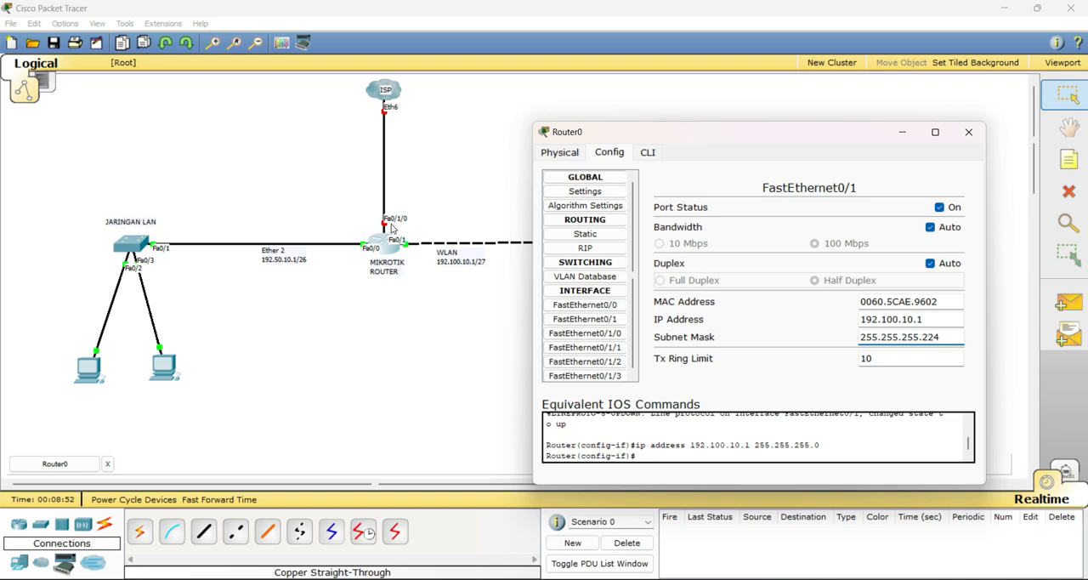
{"action": "left_click", "coordinate": [610, 335]}
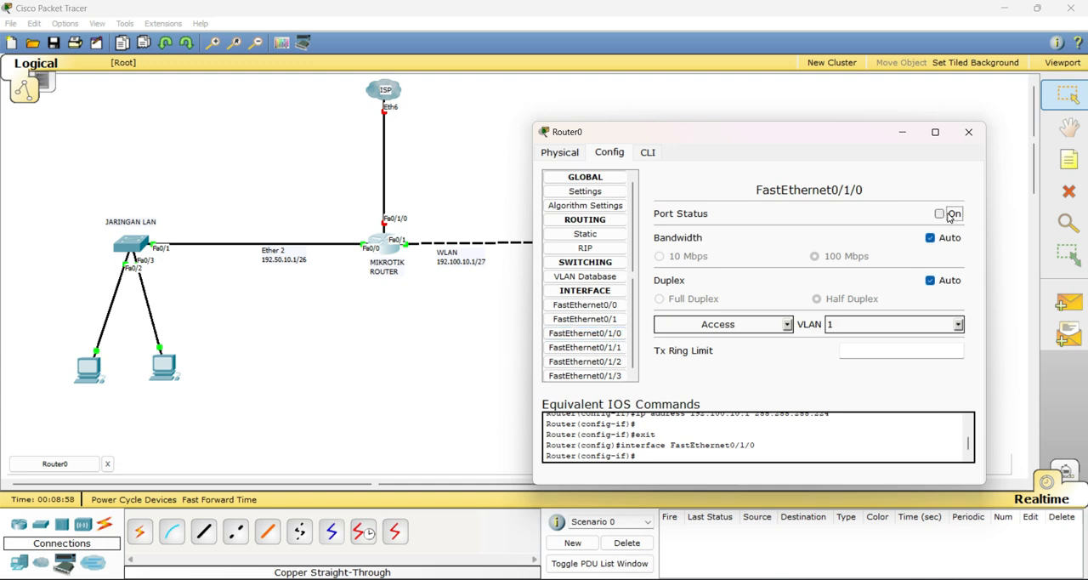
{"action": "left_click", "coordinate": [950, 216]}
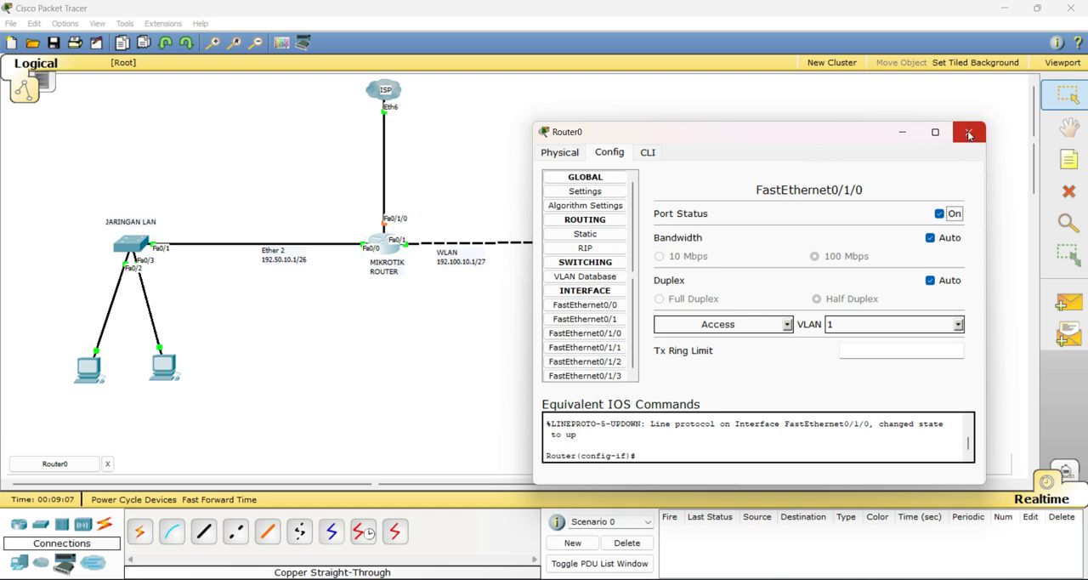
{"action": "mouse_move", "coordinate": [816, 132]}
{"action": "left_mouse_down"}
{"action": "mouse_move", "coordinate": [869, 153]}
{"action": "mouse_move", "coordinate": [813, 260]}
{"action": "mouse_move", "coordinate": [812, 299]}
{"action": "mouse_move", "coordinate": [833, 145]}
{"action": "mouse_move", "coordinate": [822, 134]}
{"action": "left_mouse_up"}
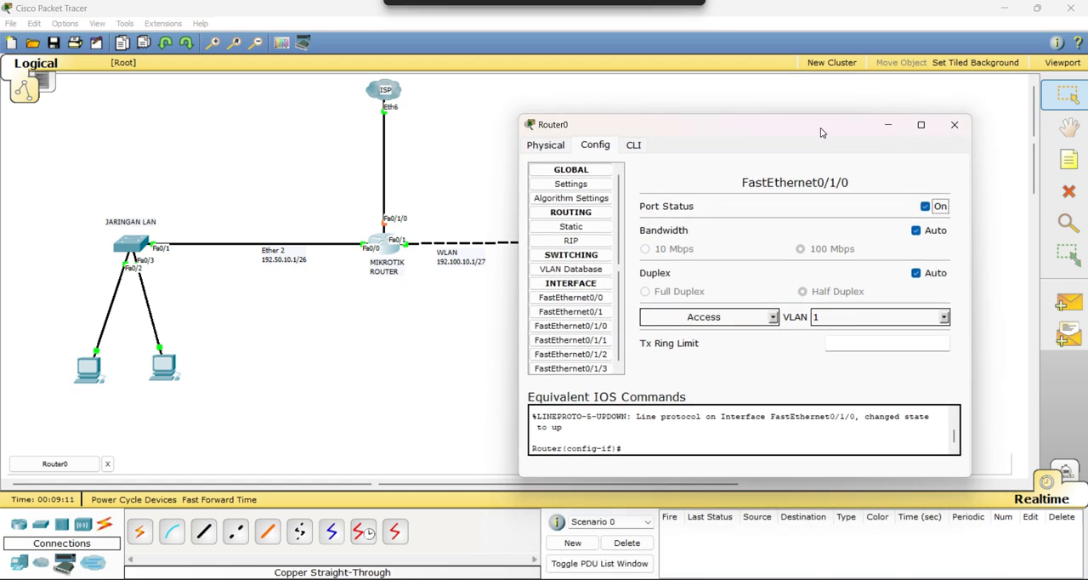
{"action": "left_click_drag", "start_coordinate": [621, 198], "coordinate": [620, 233]}
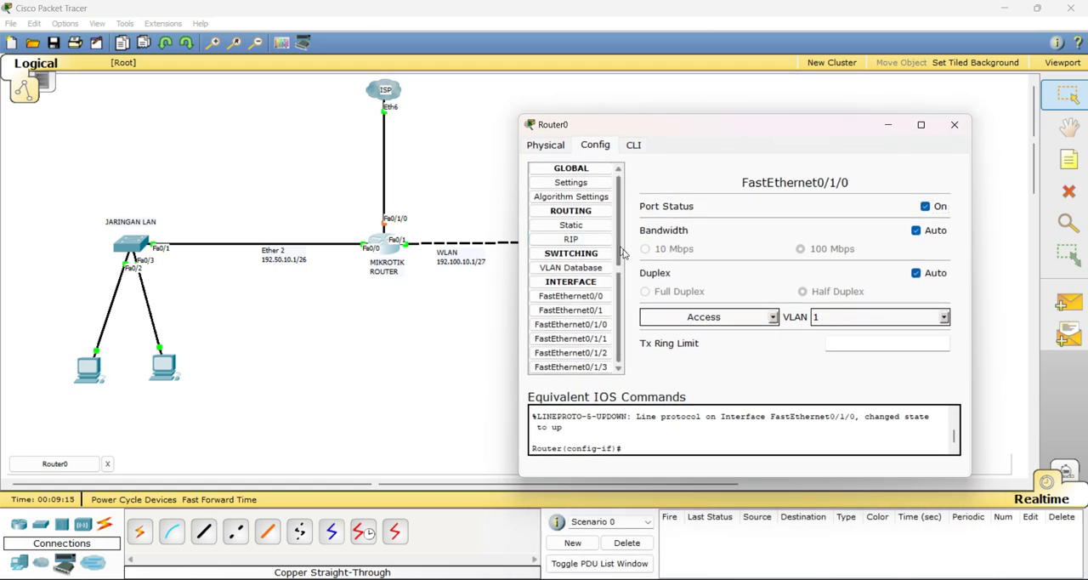
In the router's command line, enter "int fa0/0" and create a DHCP pool with "ip dhcp pool lan"
{"action": "left_click", "coordinate": [634, 146]}
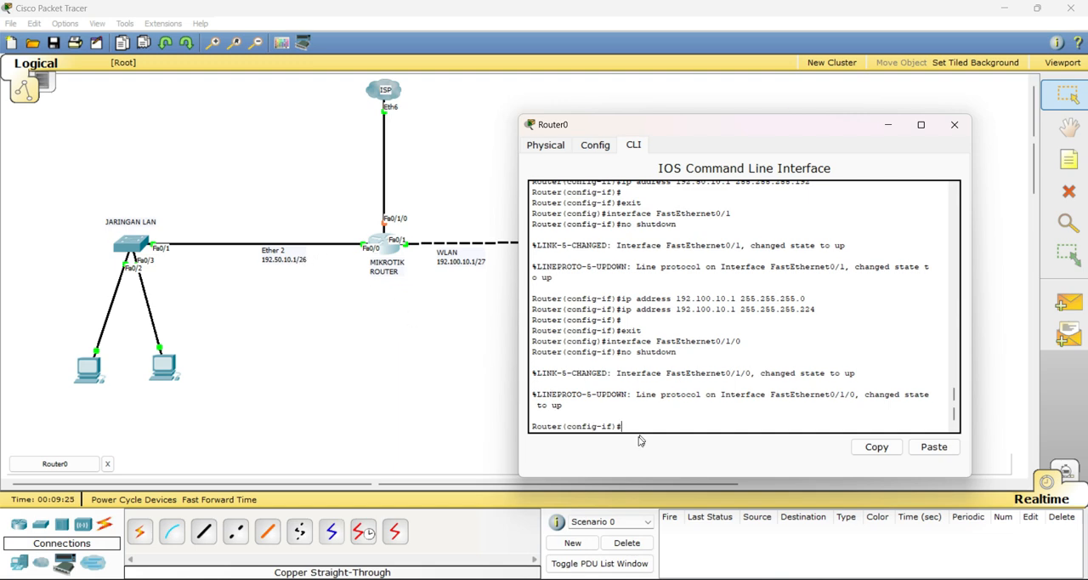
{"action": "type", "text": "int fa0/0"}
{"action": "key", "text": "Return"}
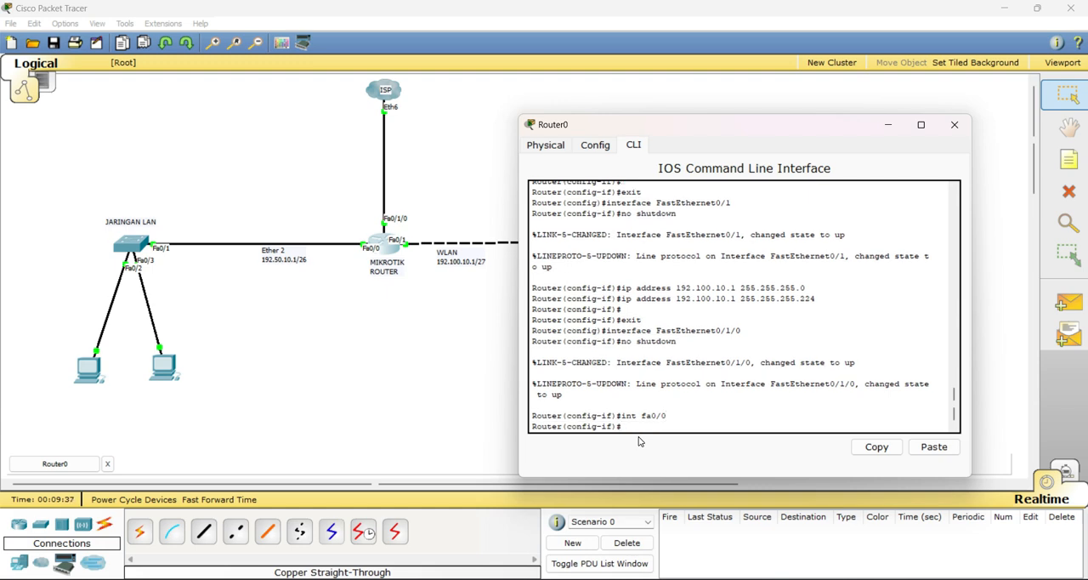
{"action": "type", "text": "ip dhcp pool lan"}
{"action": "key", "text": "Return"}
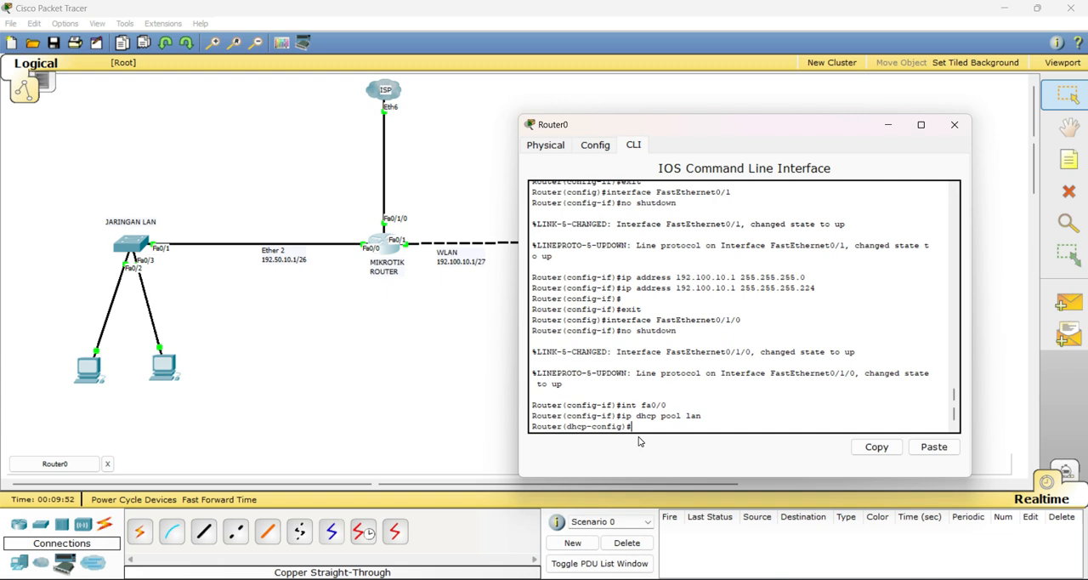
Set the lan DHCP pool's gateway with "default-router 192.50.10.1"
{"action": "type", "text": "default-router 192.50.10.1"}
{"action": "key", "text": "Return"}
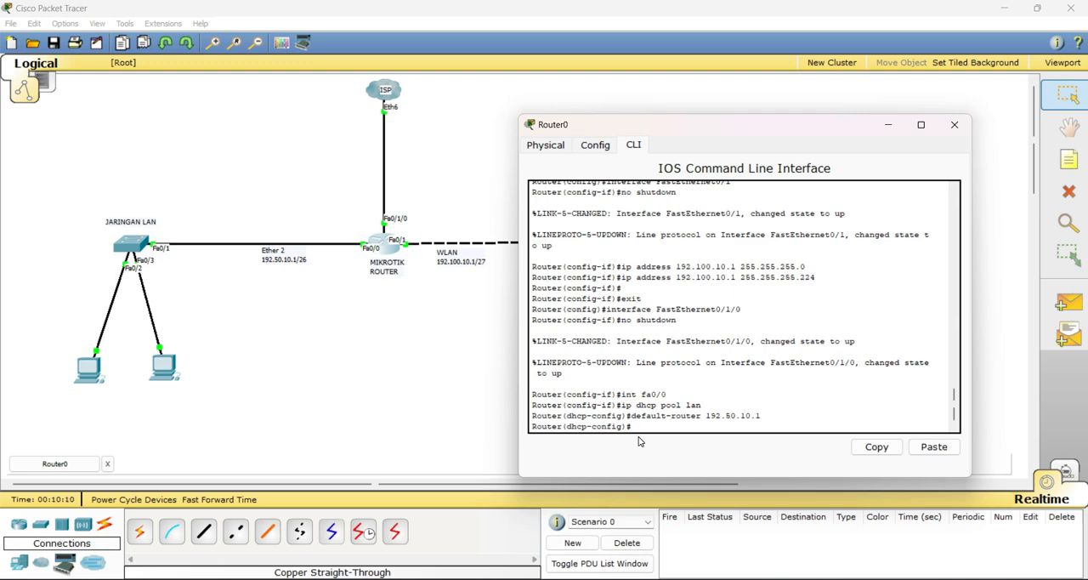
Define the lan DHCP pool's address range with "network 192.50.10.0 255.255.255.192"
{"action": "type", "text": "network 192.50.10.0 255.255.25"}
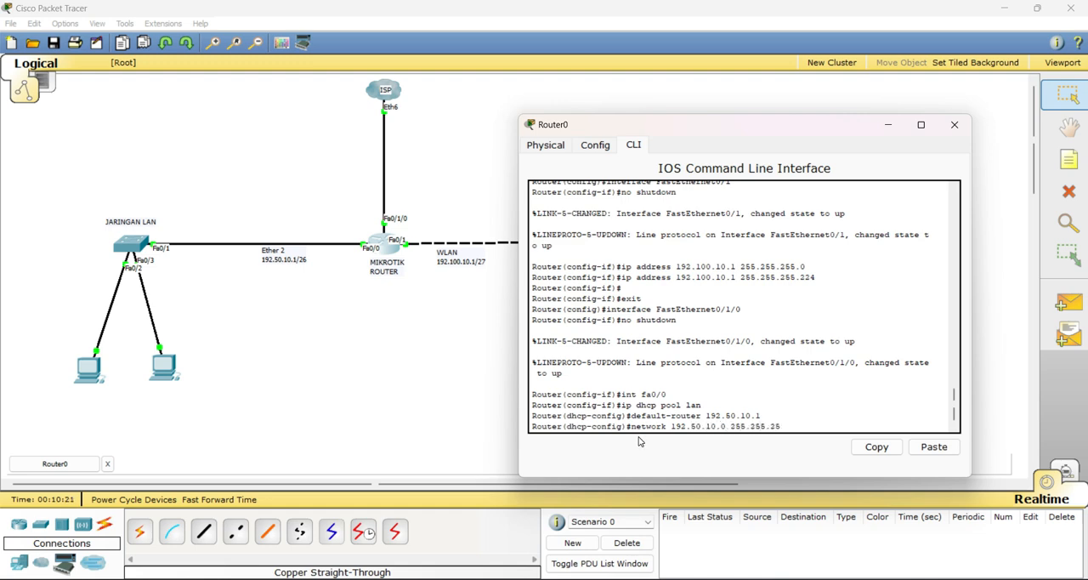
{"action": "type", "text": "5.192"}
{"action": "key", "text": "Return"}
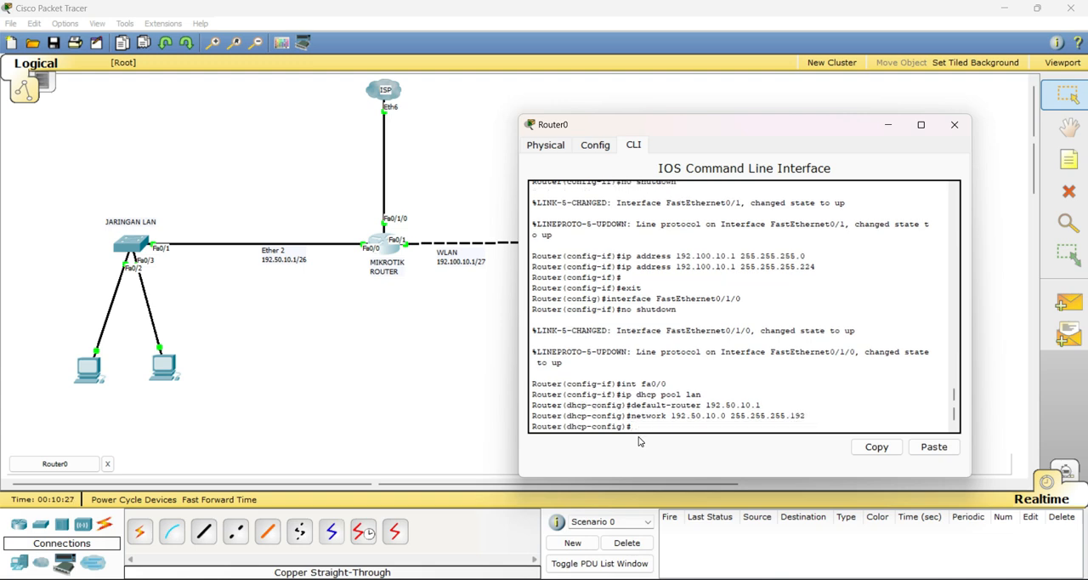
Set the lan pool's DNS with "dns-server 192.50.10.1", exit DHCP configuration with "ex" and close the router window
{"action": "type", "text": "dns-server 192.50.10.1"}
{"action": "key", "text": "Return"}
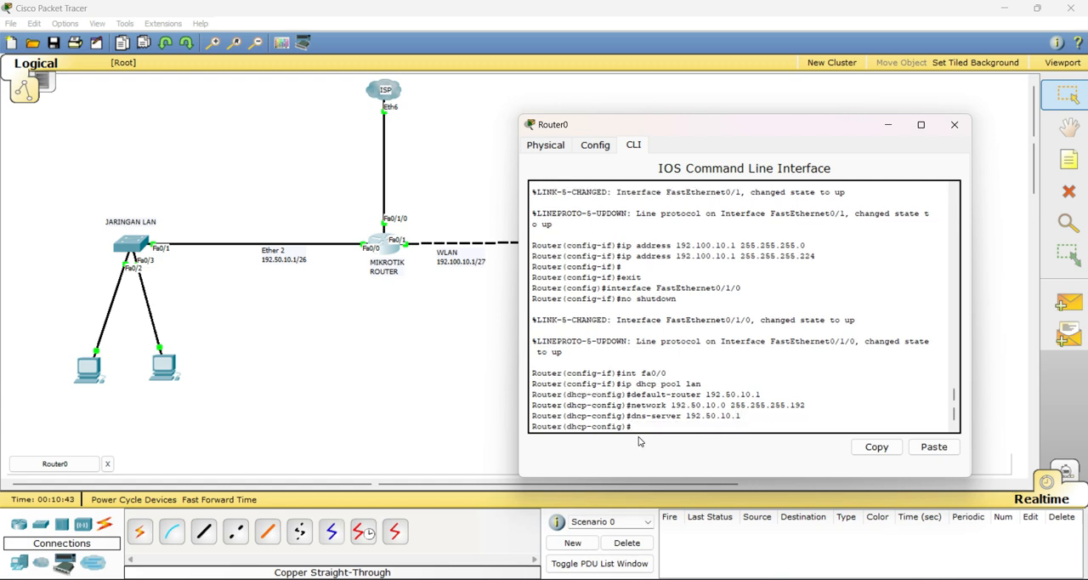
{"action": "type", "text": "ex"}
{"action": "key", "text": "Return"}
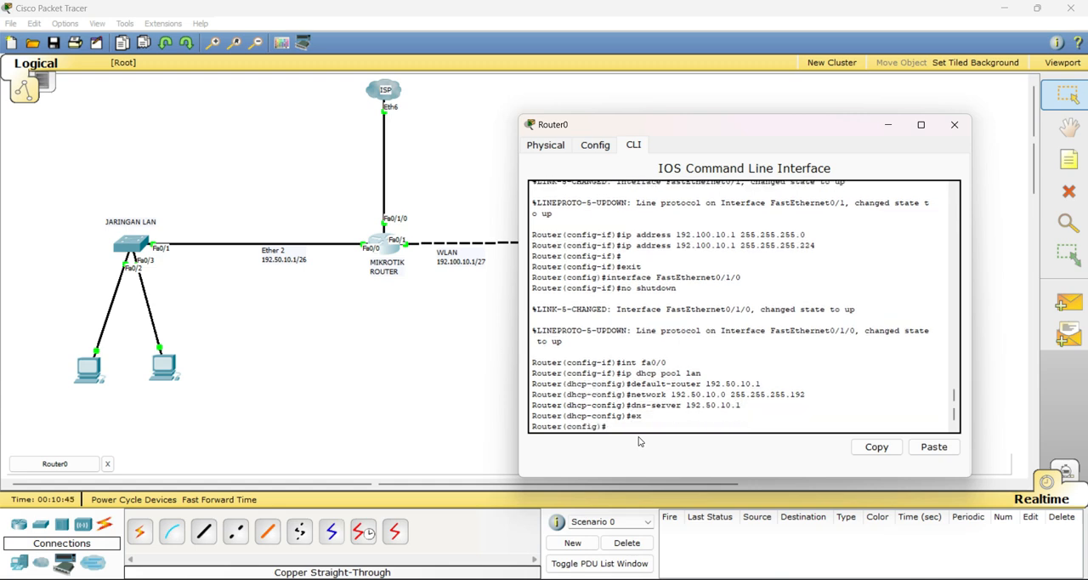
{"action": "left_click", "coordinate": [954, 125]}
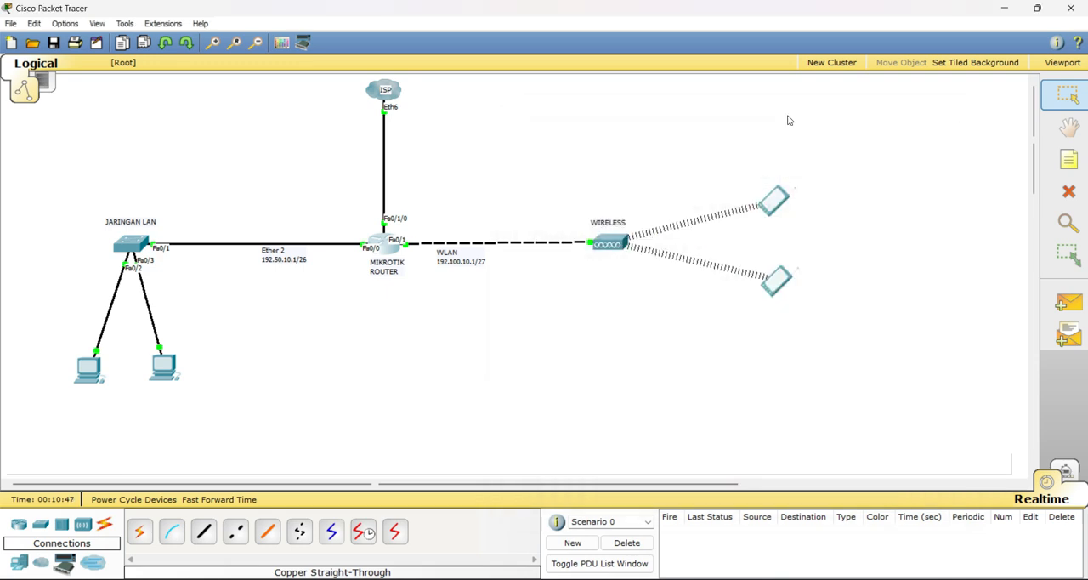
Switch PC0's IP configuration from static to DHCP
{"action": "left_click", "coordinate": [92, 372]}
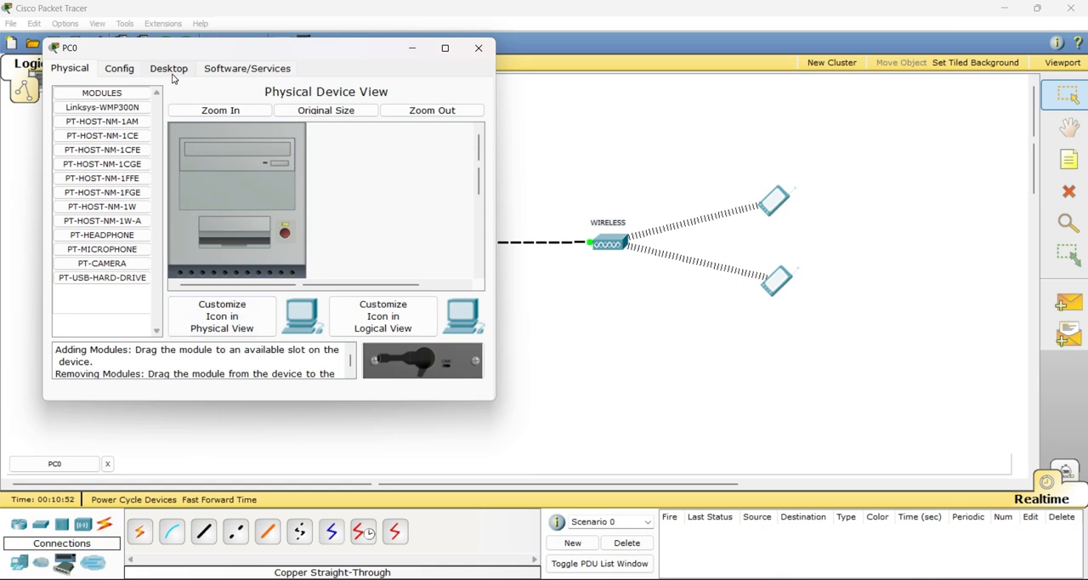
{"action": "left_click", "coordinate": [477, 47]}
{"action": "left_click", "coordinate": [97, 368]}
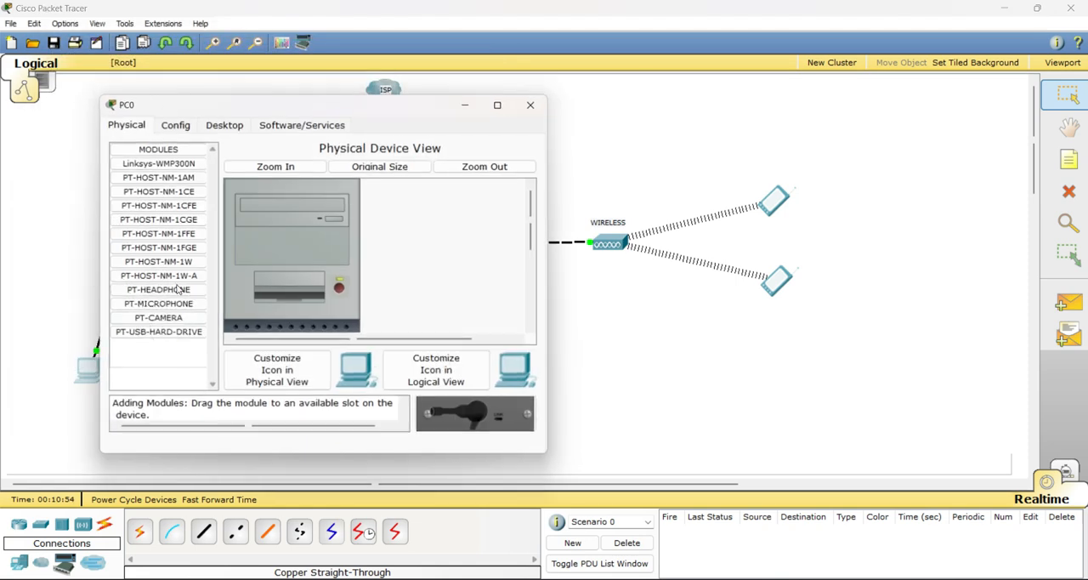
{"action": "left_click", "coordinate": [224, 123]}
{"action": "left_click", "coordinate": [156, 198]}
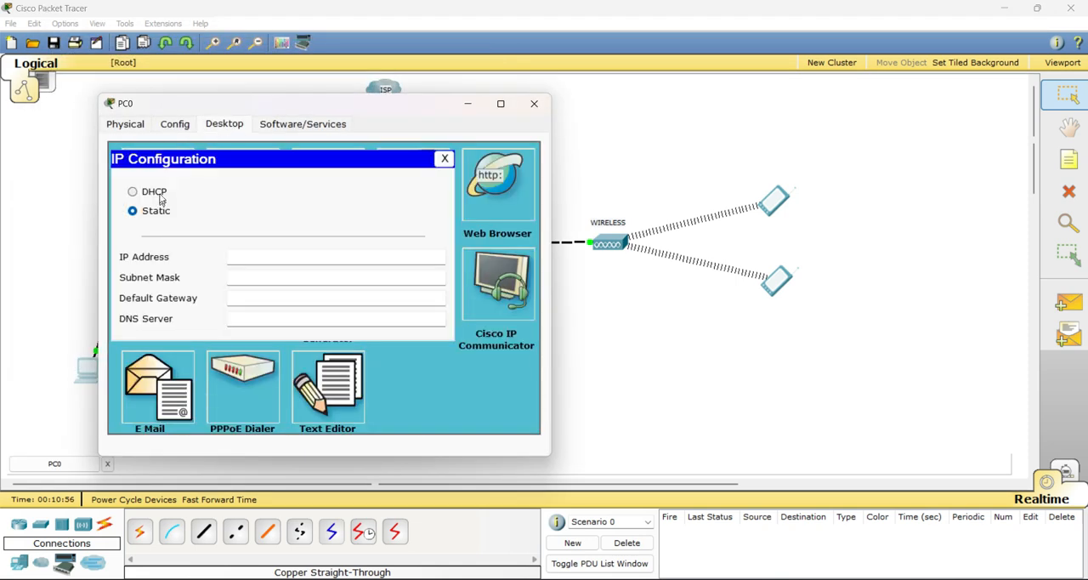
{"action": "left_click", "coordinate": [158, 194]}
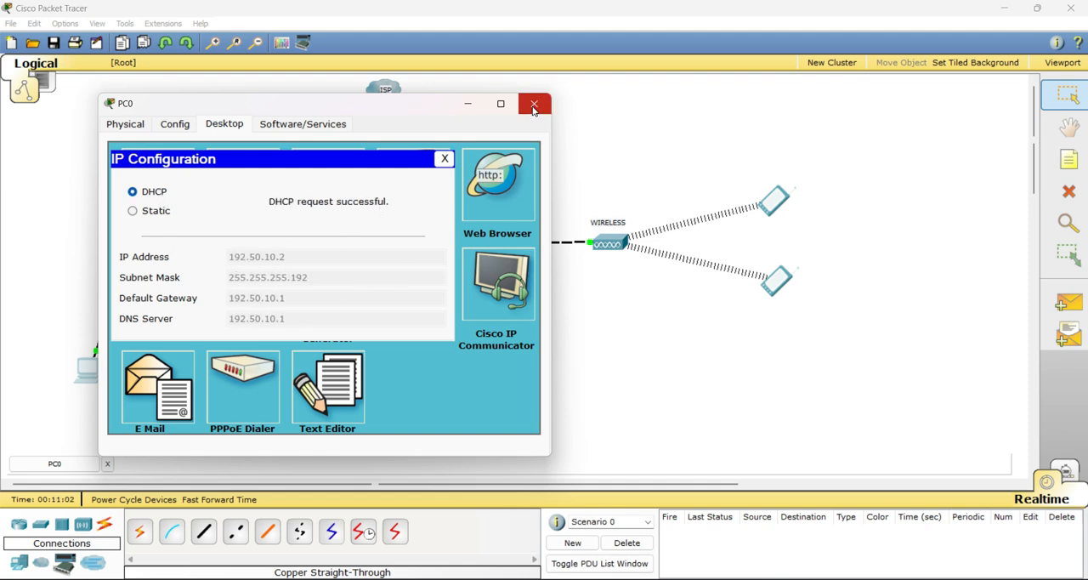
Switch PC1's IP configuration from static to DHCP and close its window
{"action": "left_click", "coordinate": [160, 373]}
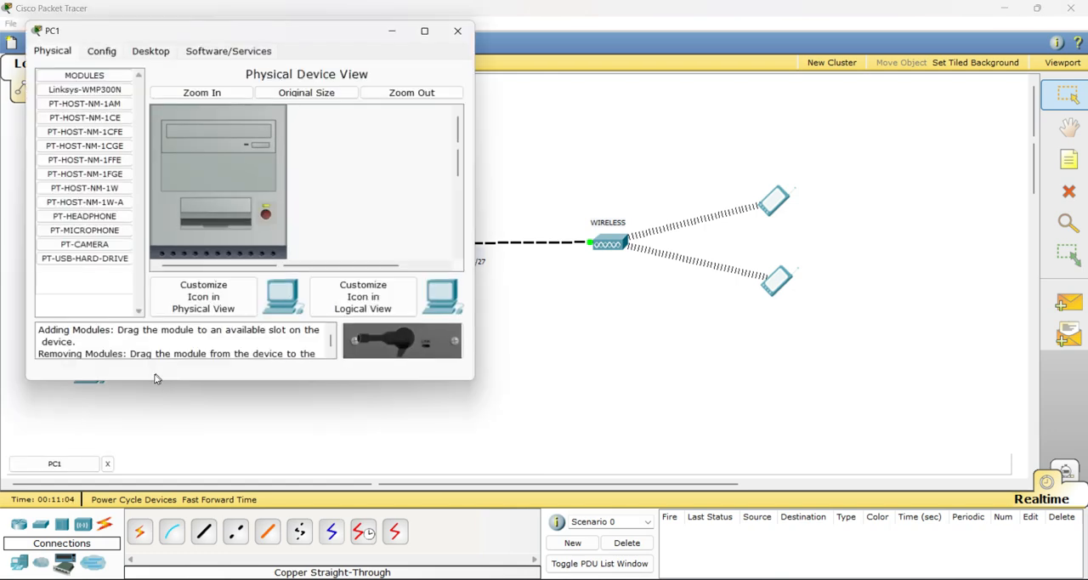
{"action": "left_click", "coordinate": [164, 55]}
{"action": "left_click", "coordinate": [110, 111]}
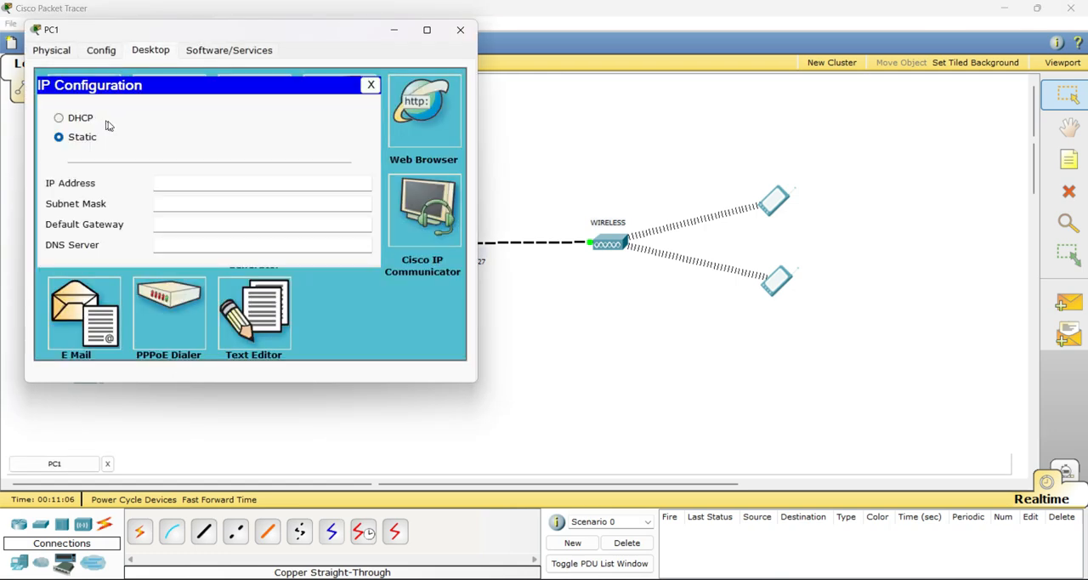
{"action": "left_click", "coordinate": [78, 122]}
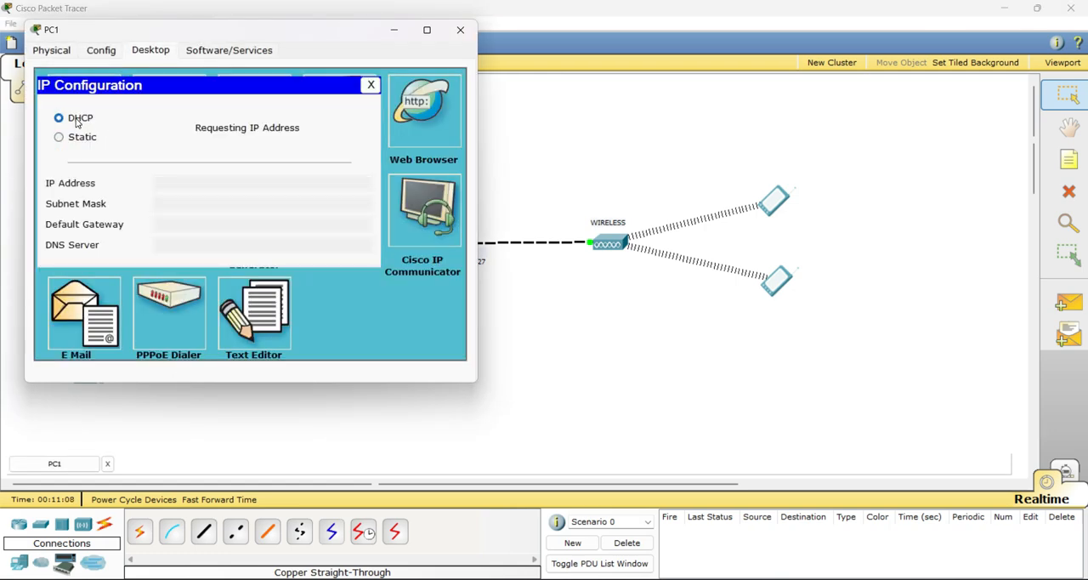
{"action": "left_click", "coordinate": [460, 30]}
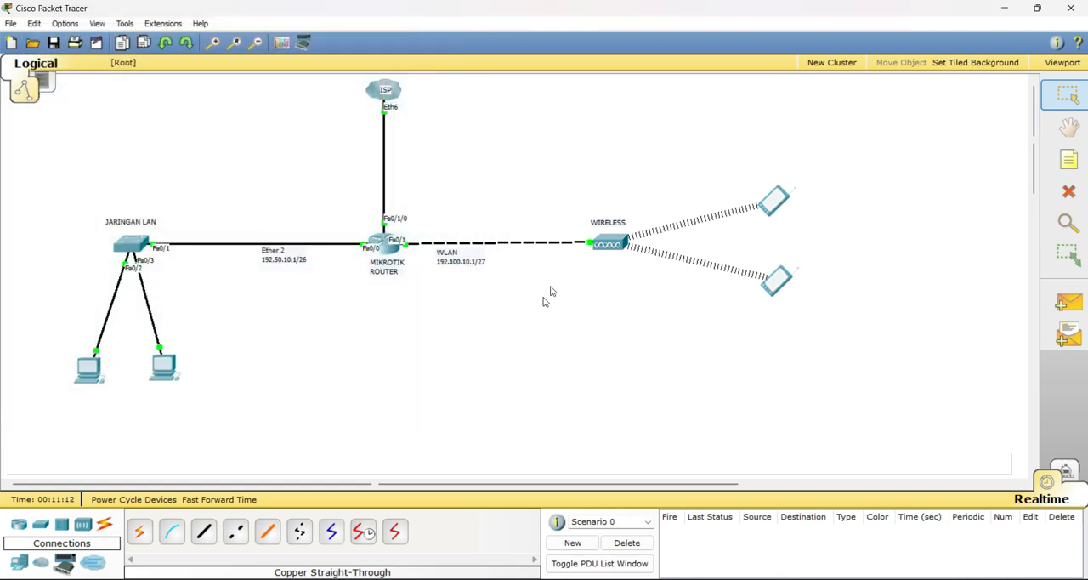
Reopen the router's command line and enter the wireless-side interface's configuration with "int fa0/1"
{"action": "mouse_move", "coordinate": [602, 263]}
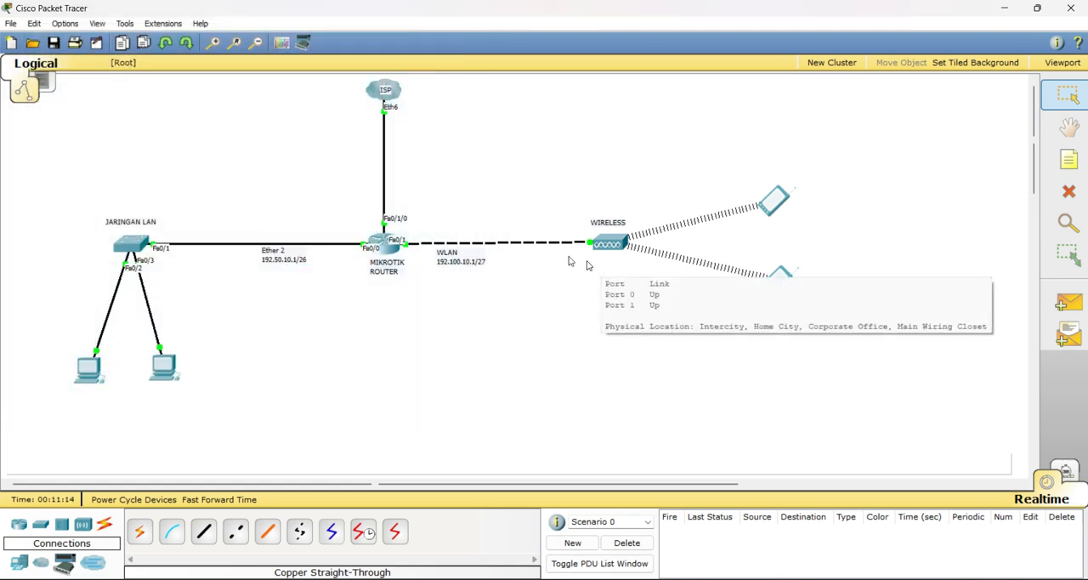
{"action": "left_click", "coordinate": [384, 247]}
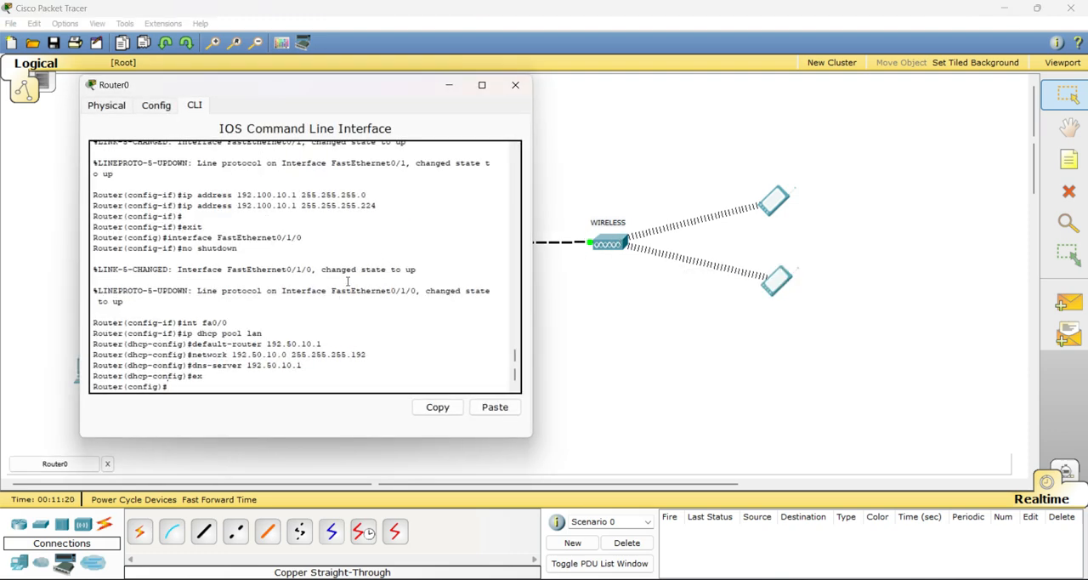
{"action": "left_click_drag", "start_coordinate": [356, 85], "coordinate": [820, 132]}
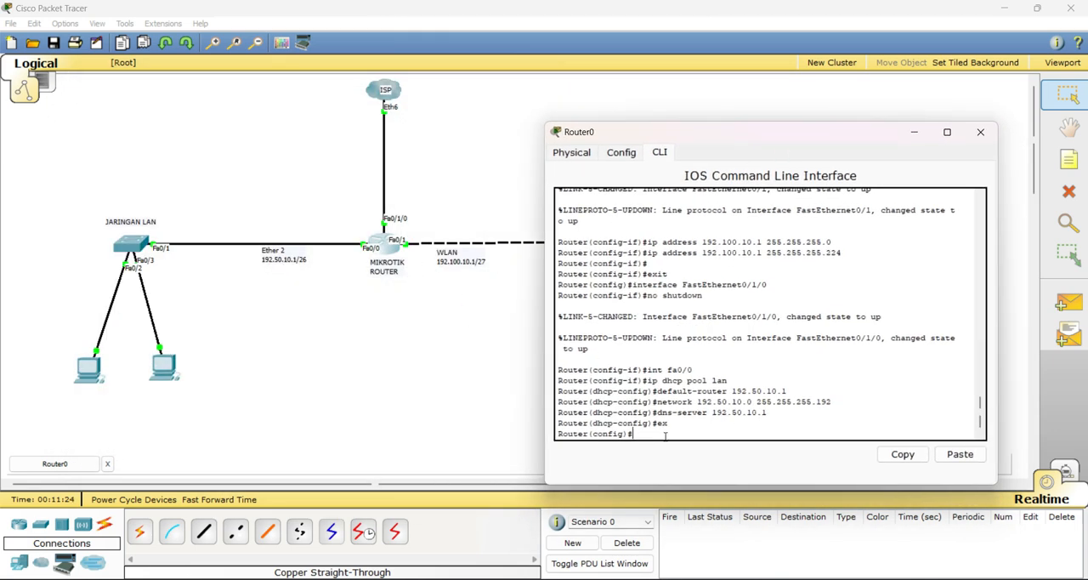
{"action": "type", "text": "int fa0/1"}
{"action": "key", "text": "Return"}
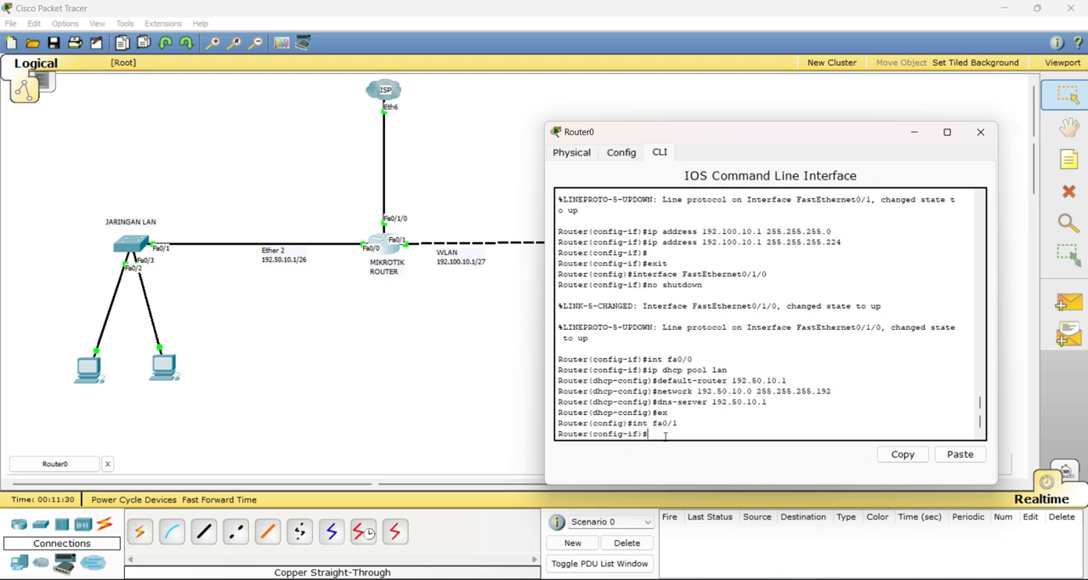
Create a DHCP pool for the wireless clients with "ip dhcp pool wireless"
{"action": "type", "text": "ip dhcp pool wireless"}
{"action": "key", "text": "Return"}
Set the wireless pool's gateway with "default-router 192.100.10.1"
{"action": "type", "text": "de"}
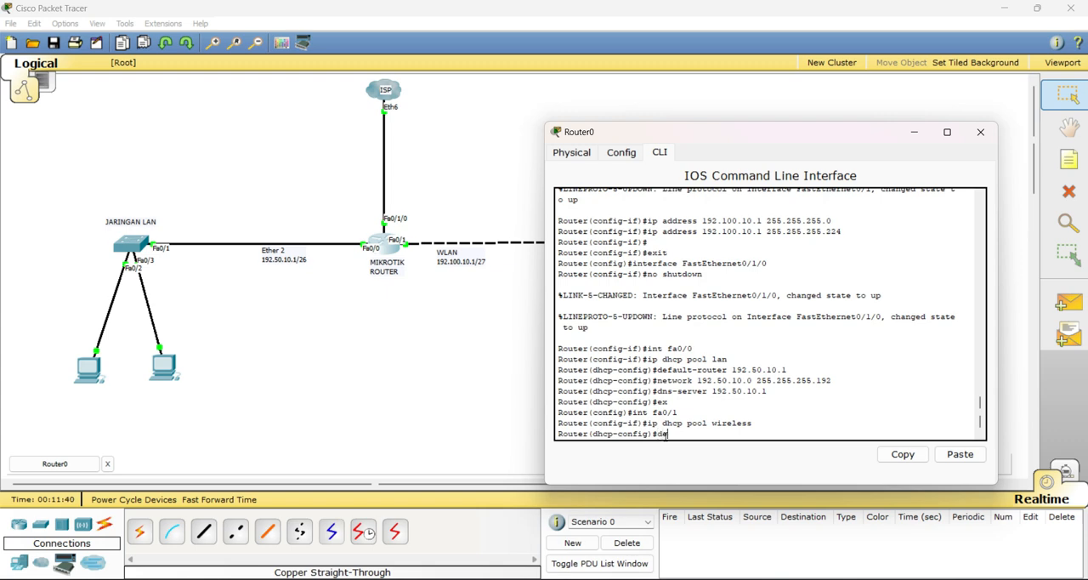
{"action": "type", "text": "fault-router"}
{"action": "key", "text": "BackSpace"}
{"action": "key", "text": "BackSpace"}
{"action": "key", "text": "BackSpace"}
{"action": "key", "text": "BackSpace"}
{"action": "key", "text": "BackSpace"}
{"action": "key", "text": "BackSpace"}
{"action": "key", "text": "BackSpace"}
{"action": "key", "text": "BackSpace"}
{"action": "key", "text": "BackSpace"}
{"action": "type", "text": "defaul"}
{"action": "key", "text": "Tab"}
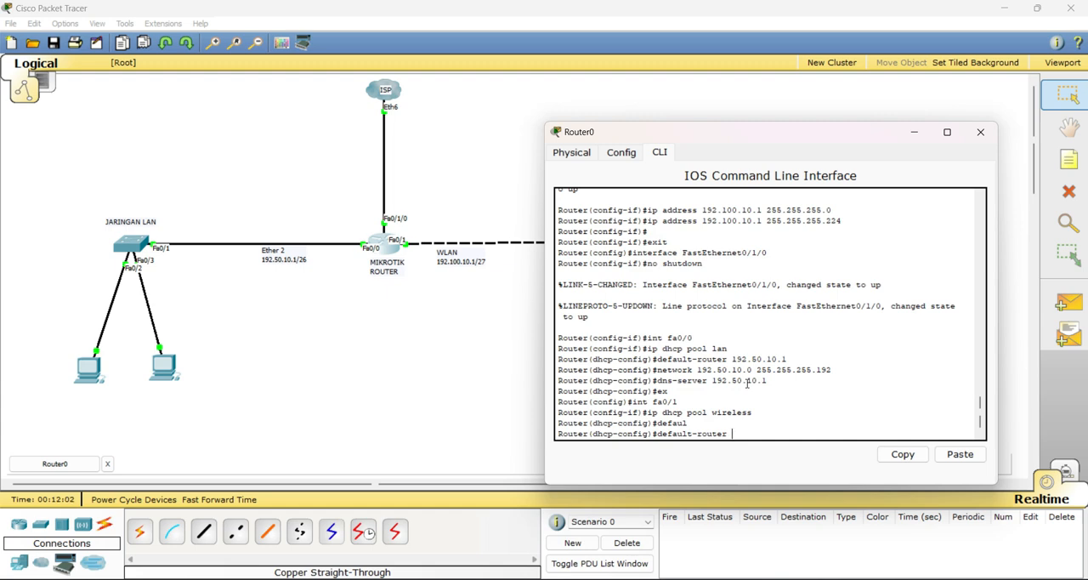
{"action": "type", "text": "192"}
{"action": "type", "text": ".100.10.1"}
{"action": "key", "text": "Return"}
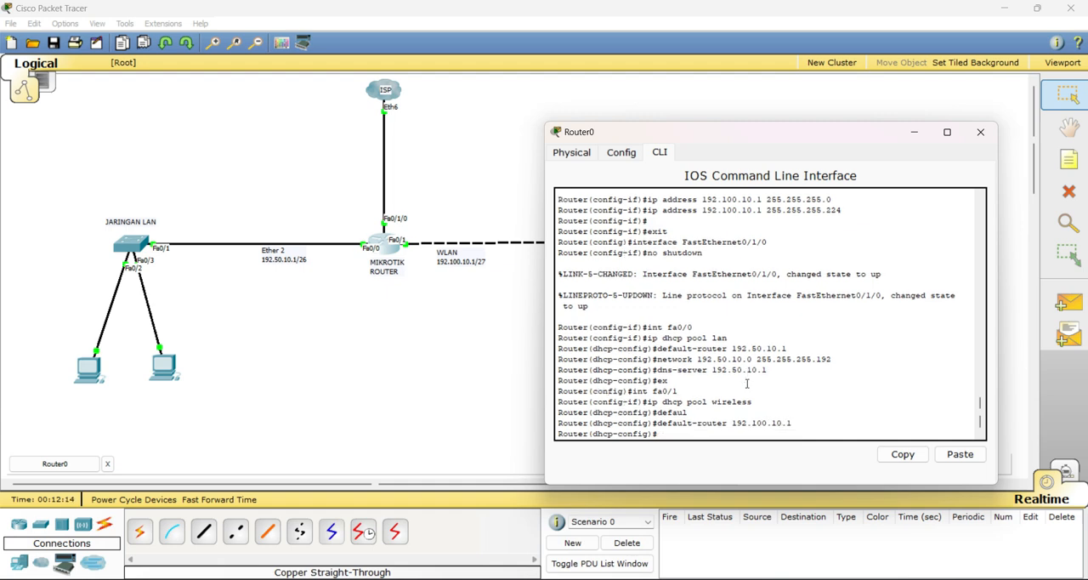
Define the wireless DHCP pool's address range with "network 192.100.10.0 255.255.255.224"
{"action": "type", "text": "net"}
{"action": "key", "text": "Tab"}
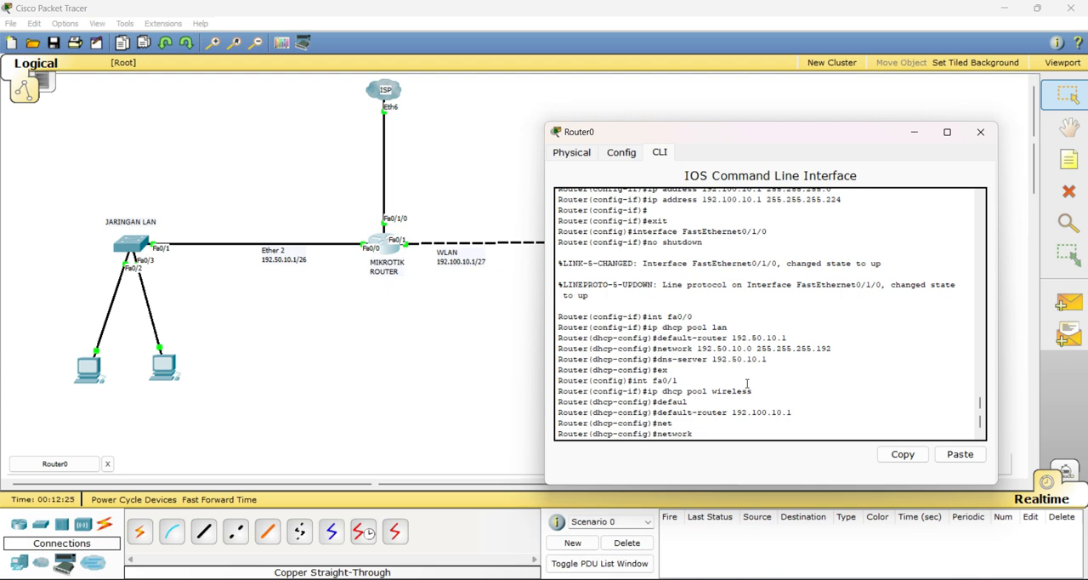
{"action": "type", "text": "192.1600.10.0 255.255.255.224"}
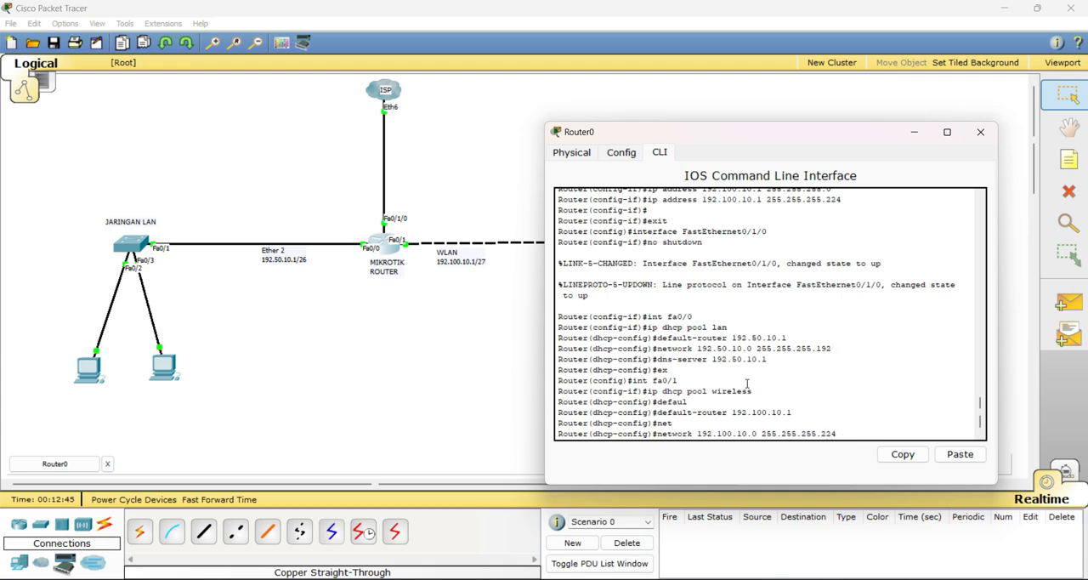
{"action": "key", "text": "Return"}
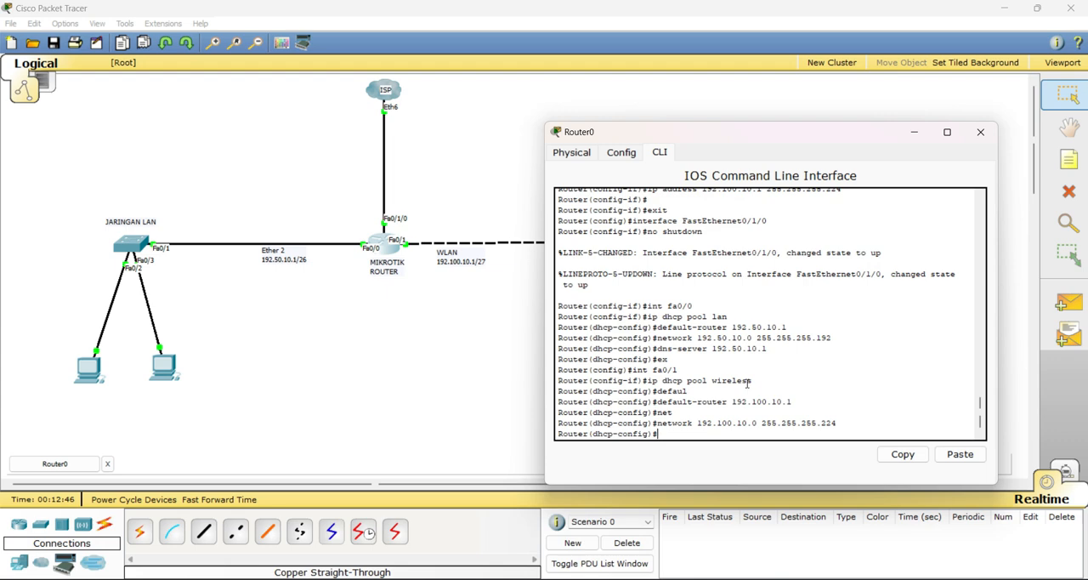
Set the wireless pool's DNS with "dns-server 192.100.10.1", exit DHCP configuration with "ex" and close the router window
{"action": "type", "text": "dns"}
{"action": "key", "text": "Tab"}
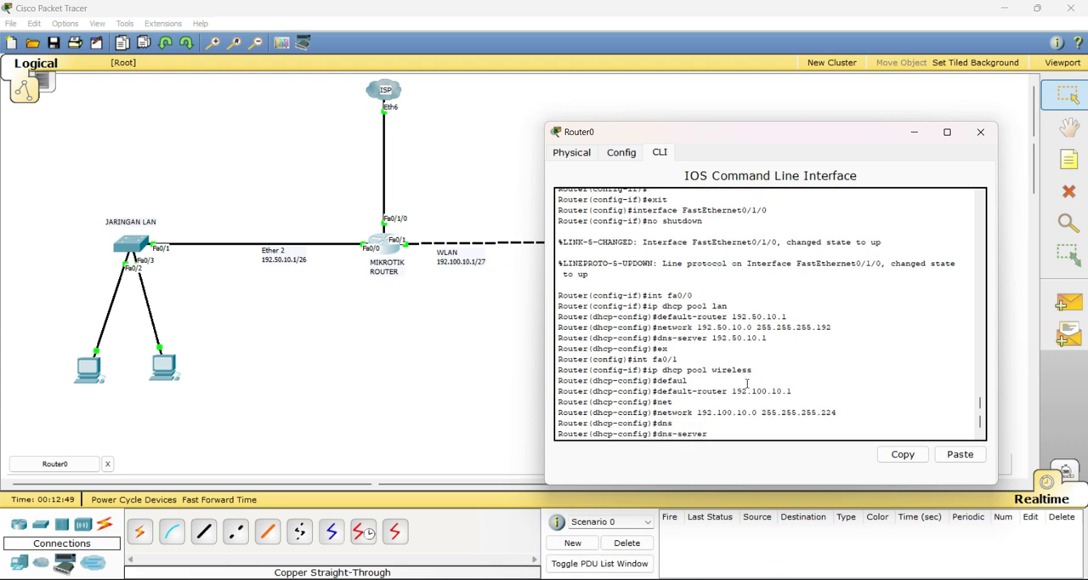
{"action": "type", "text": "192.100.10."}
{"action": "type", "text": "10.1"}
{"action": "key", "text": "Return"}
{"action": "type", "text": "ex"}
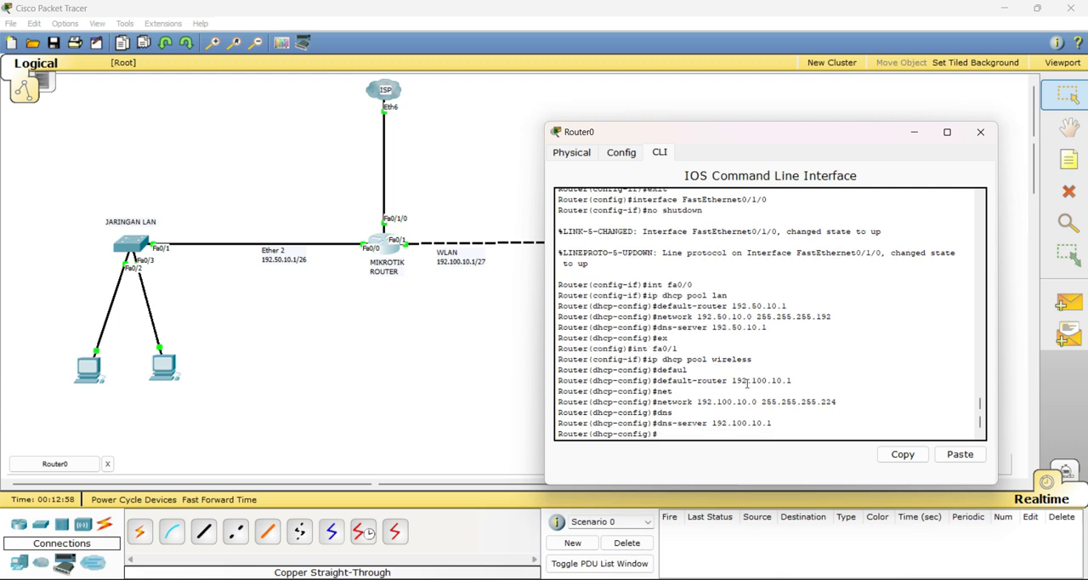
{"action": "key", "text": "Return"}
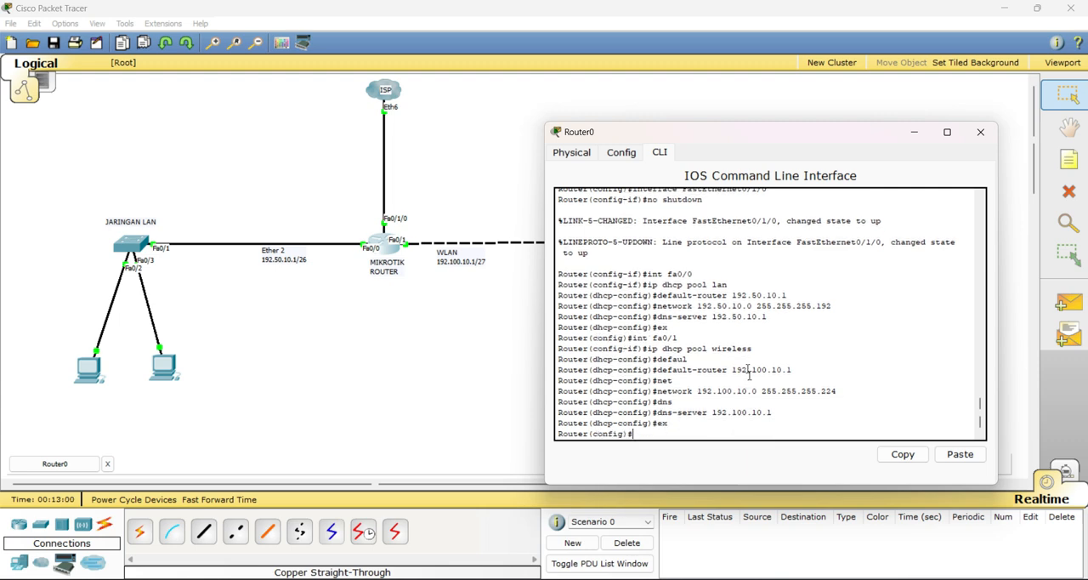
{"action": "left_click", "coordinate": [980, 131]}
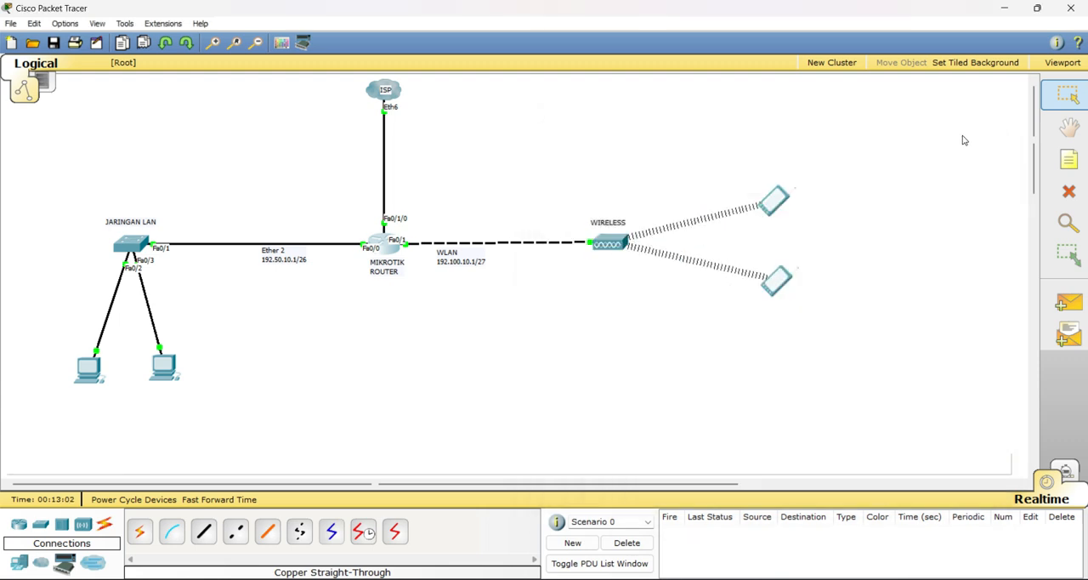
Check the DHCP addressing in Pda0's IP configuration and close its window
{"action": "left_click", "coordinate": [781, 204]}
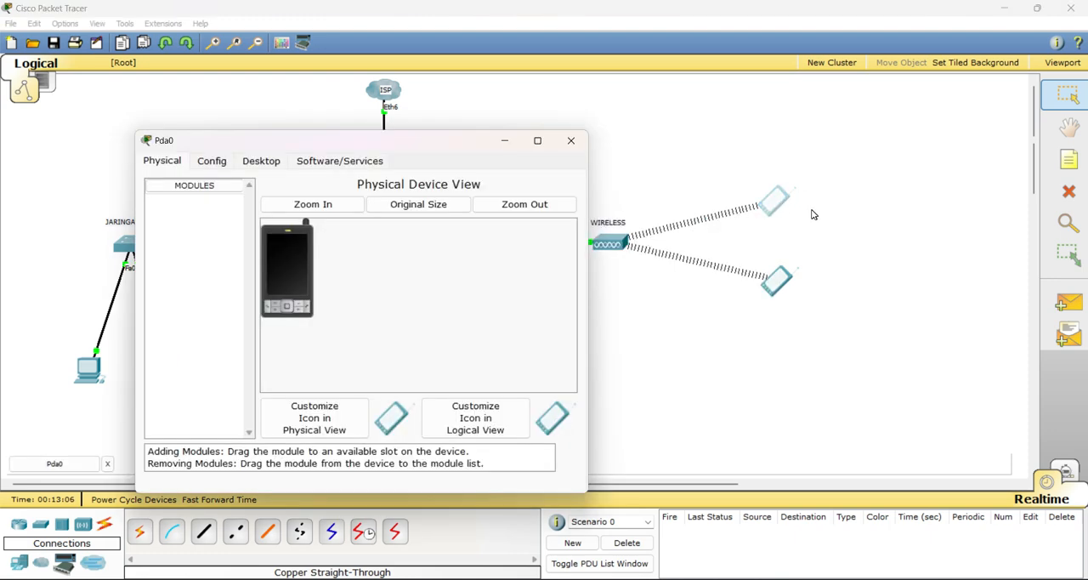
{"action": "left_click", "coordinate": [274, 165]}
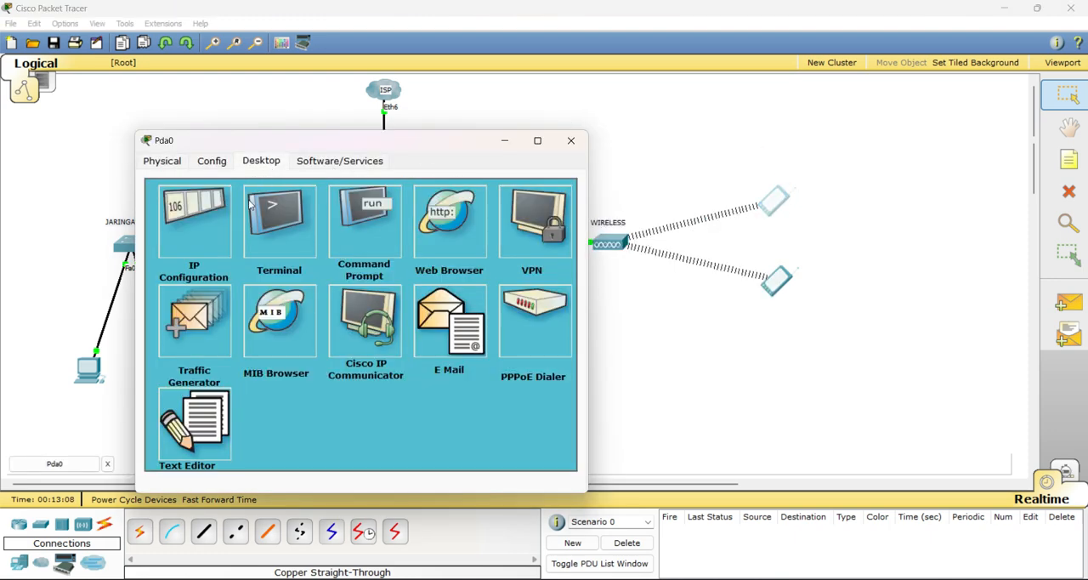
{"action": "left_click", "coordinate": [199, 241]}
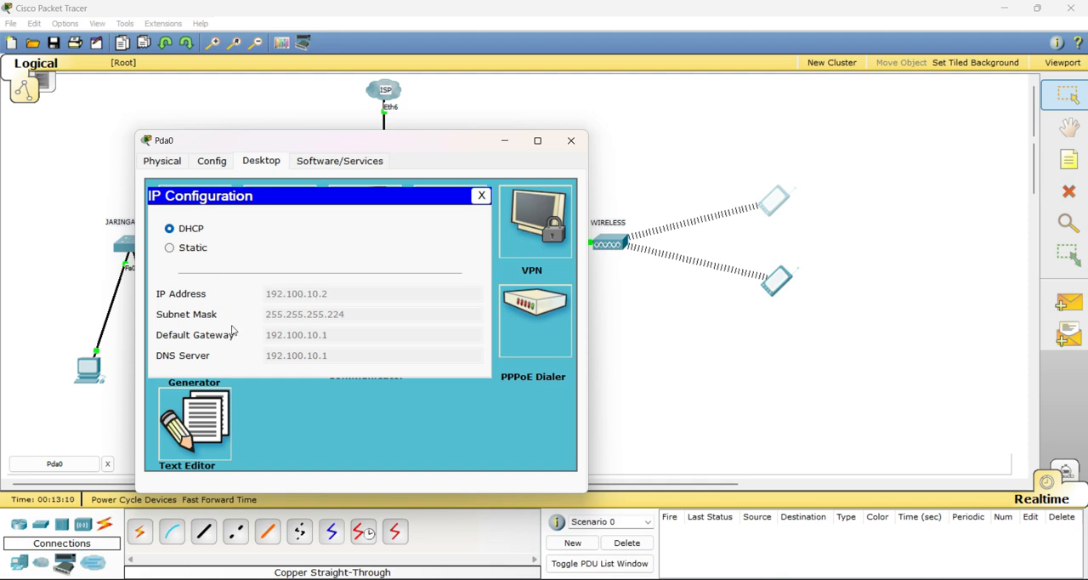
{"action": "left_click", "coordinate": [570, 141]}
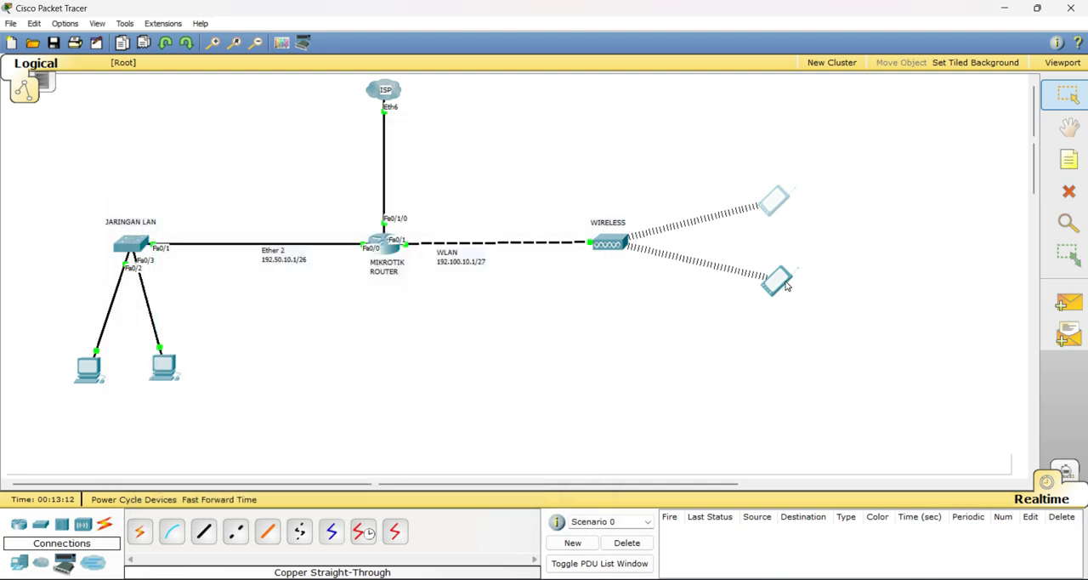
Check the DHCP addressing in Pda1's IP configuration and close its window
{"action": "left_click", "coordinate": [784, 285]}
{"action": "left_click", "coordinate": [181, 74]}
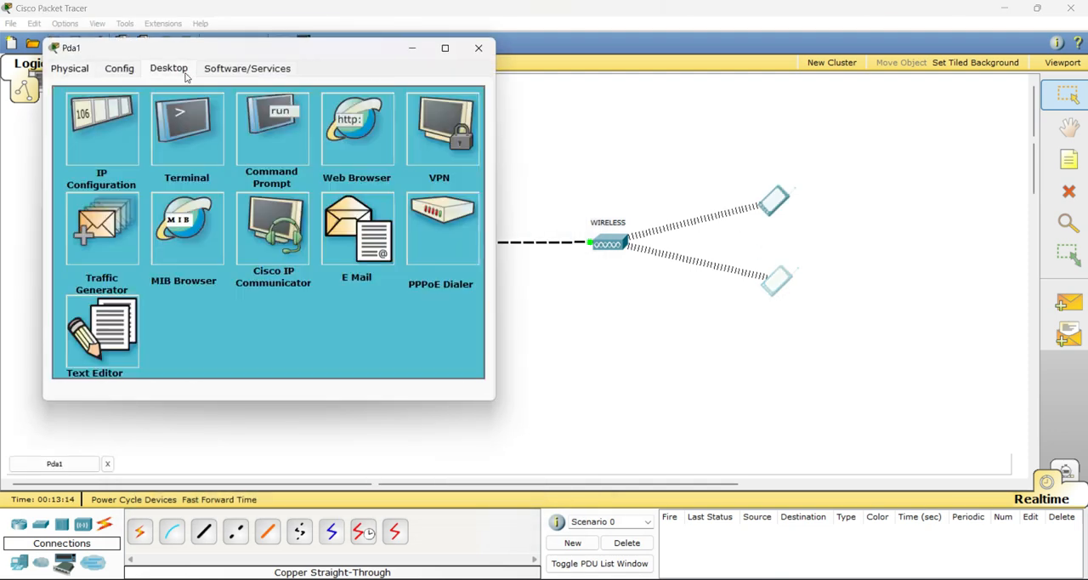
{"action": "left_click", "coordinate": [101, 142]}
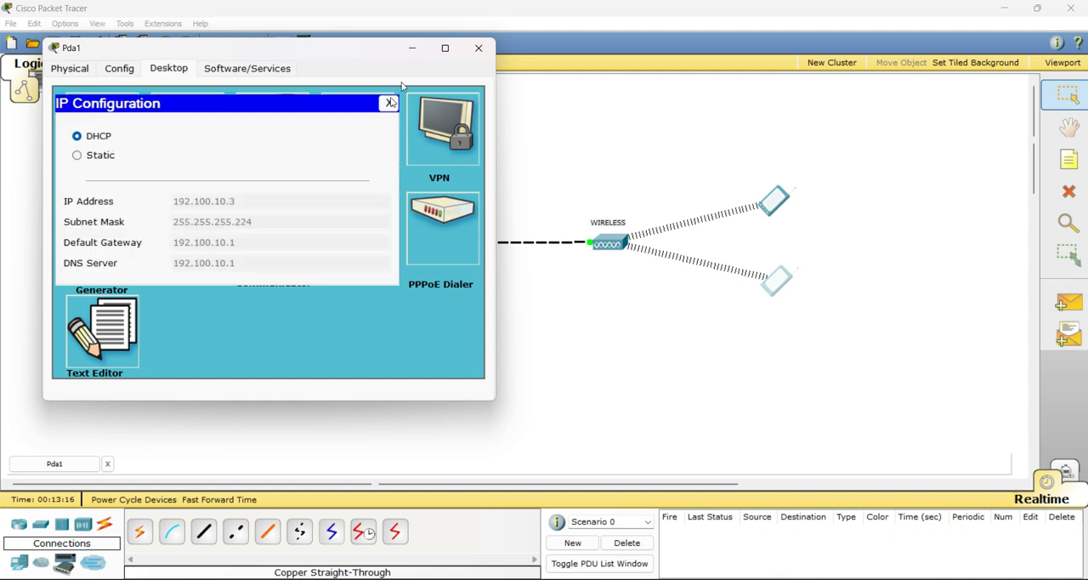
{"action": "left_click", "coordinate": [479, 50]}
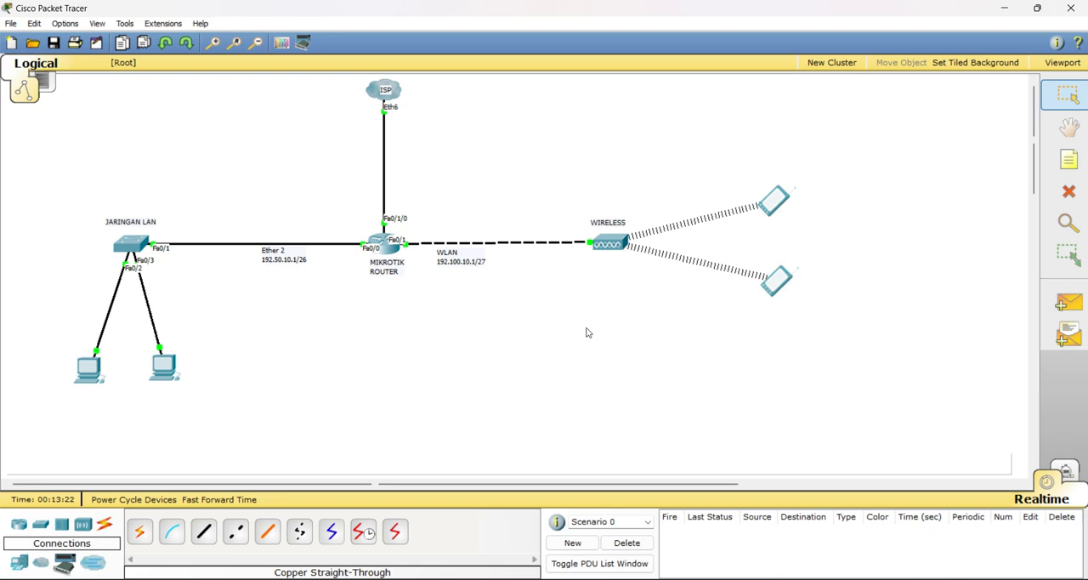
Switch to the exam module PDF in Adobe Acrobat and look up the required hotspot SSID format on page 2
{"action": "key", "text": "alt+Tab"}
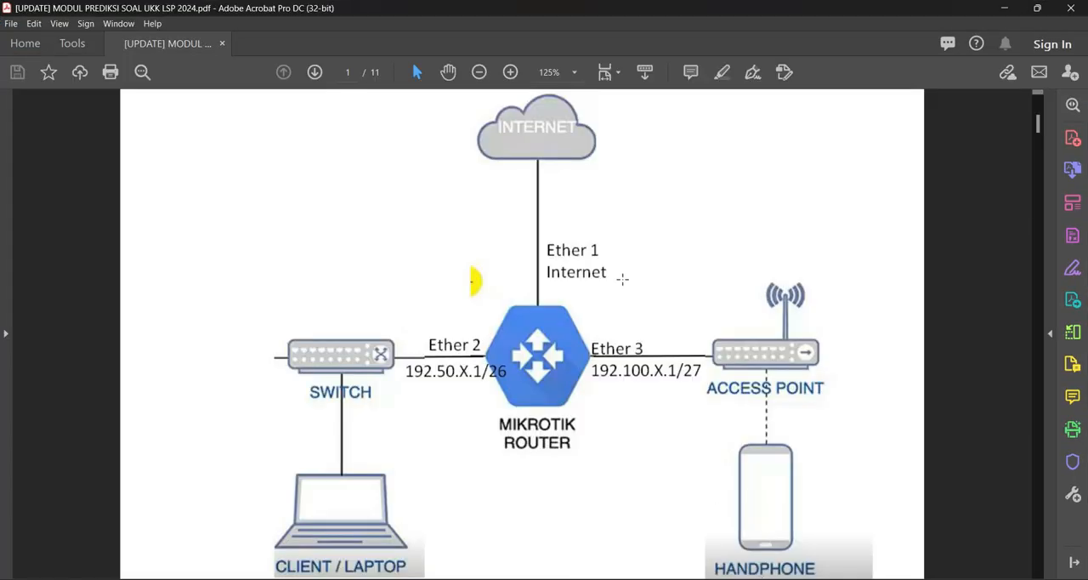
{"action": "scroll", "coordinate": [622, 279], "scroll_direction": "down", "scroll_amount": 5}
{"action": "scroll", "coordinate": [622, 281], "scroll_direction": "down", "scroll_amount": 15}
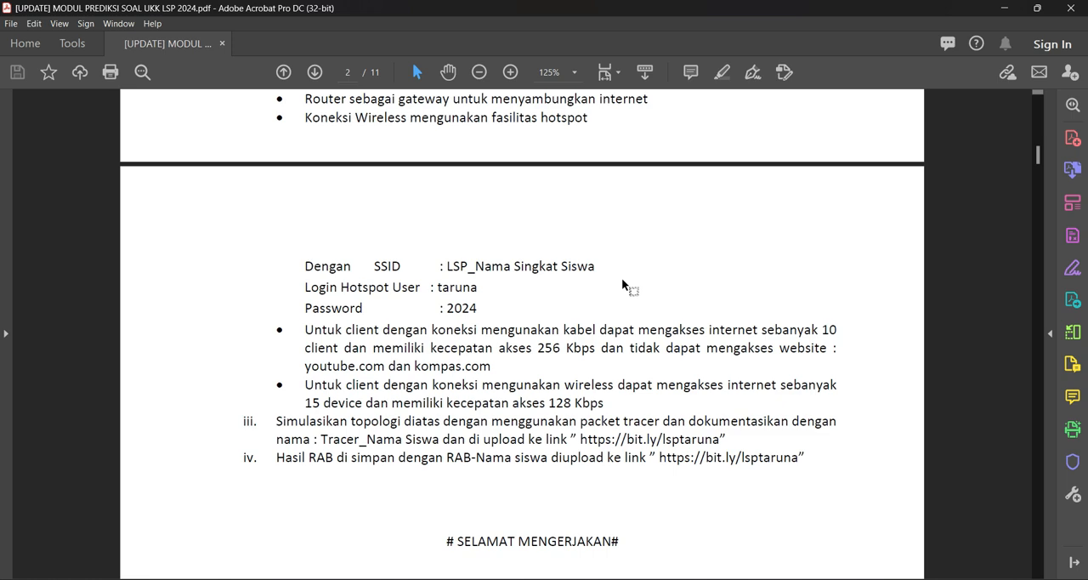
{"action": "scroll", "coordinate": [622, 283], "scroll_direction": "up", "scroll_amount": 1}
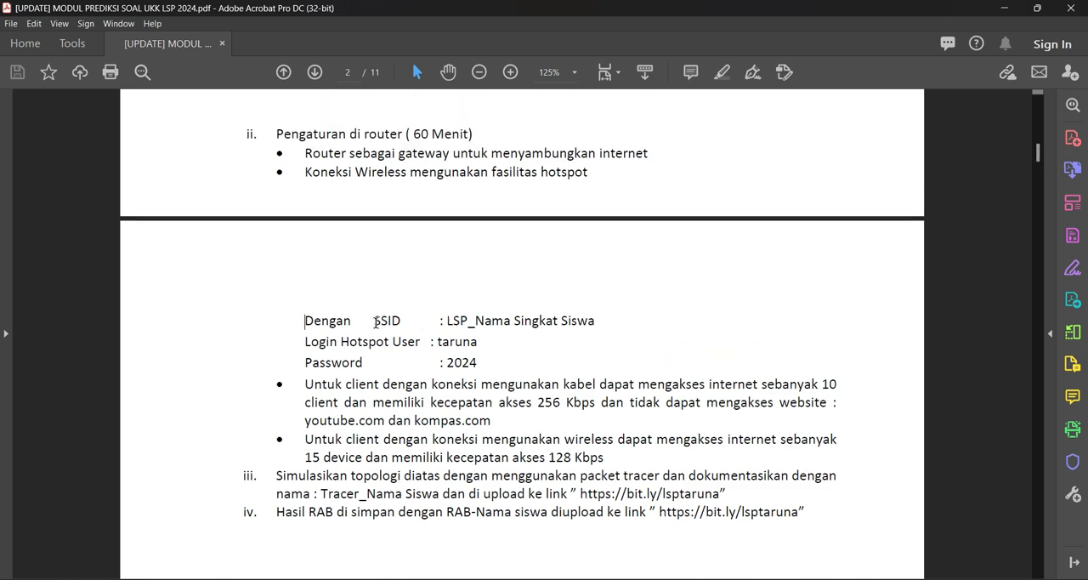
{"action": "left_click_drag", "start_coordinate": [373, 320], "coordinate": [576, 324]}
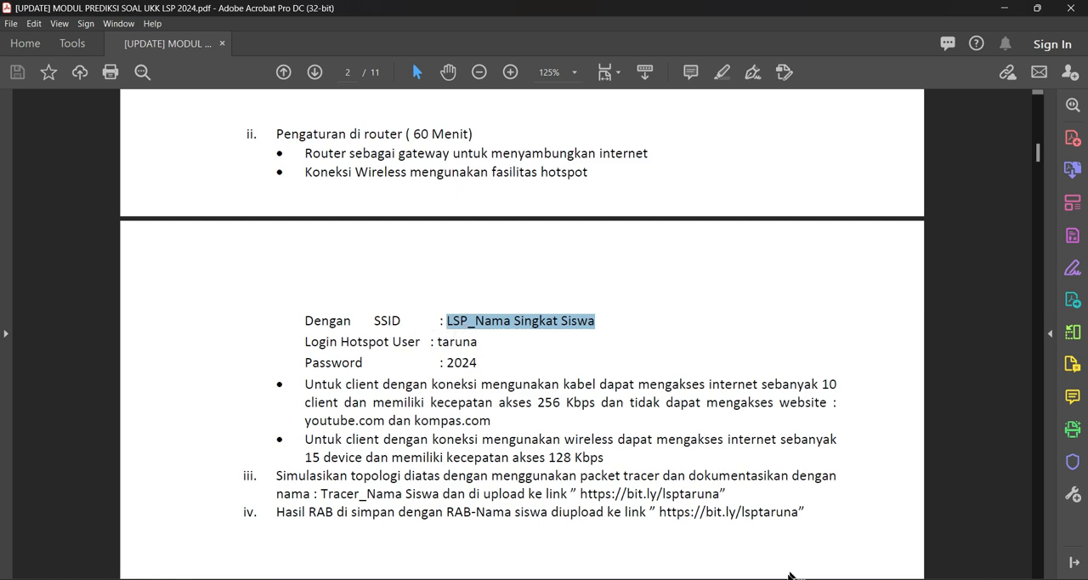
Switch back to Cisco Packet Tracer and set the SSID on the wireless access point's Port 1 to LSP_Taruna
{"action": "left_click", "coordinate": [643, 578]}
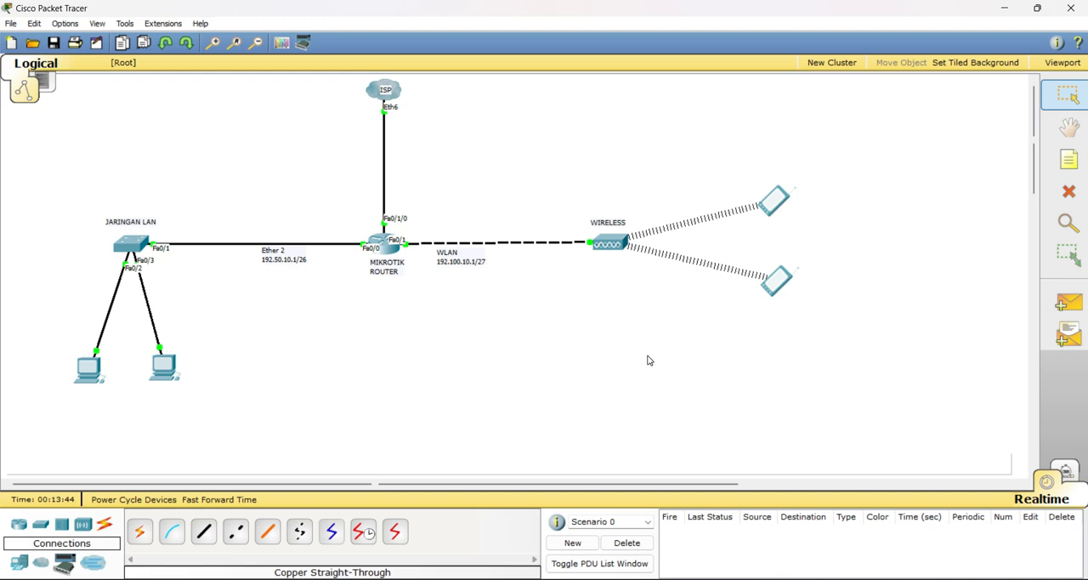
{"action": "left_click", "coordinate": [609, 247]}
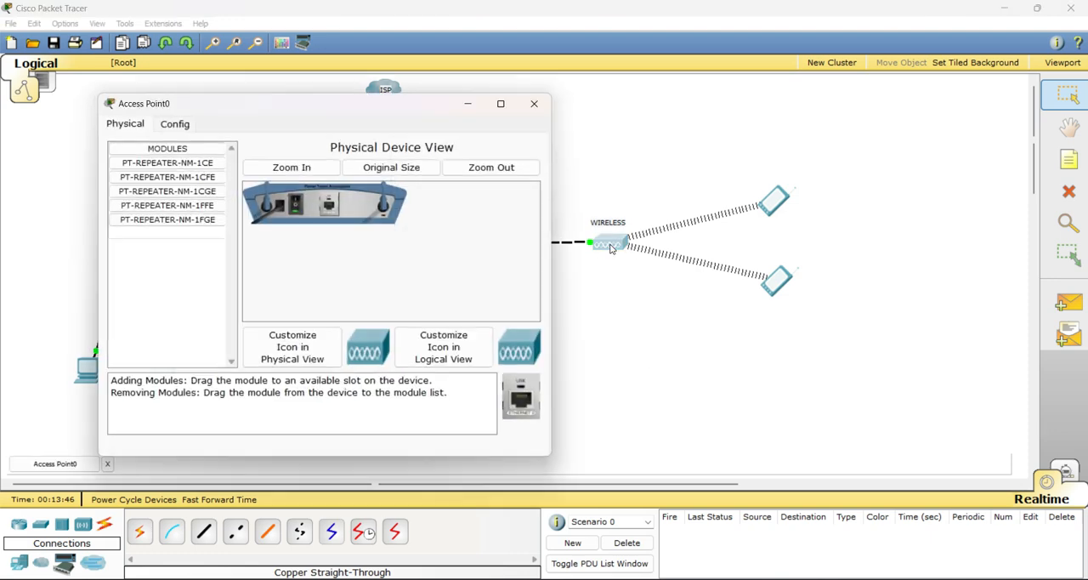
{"action": "left_click", "coordinate": [179, 128]}
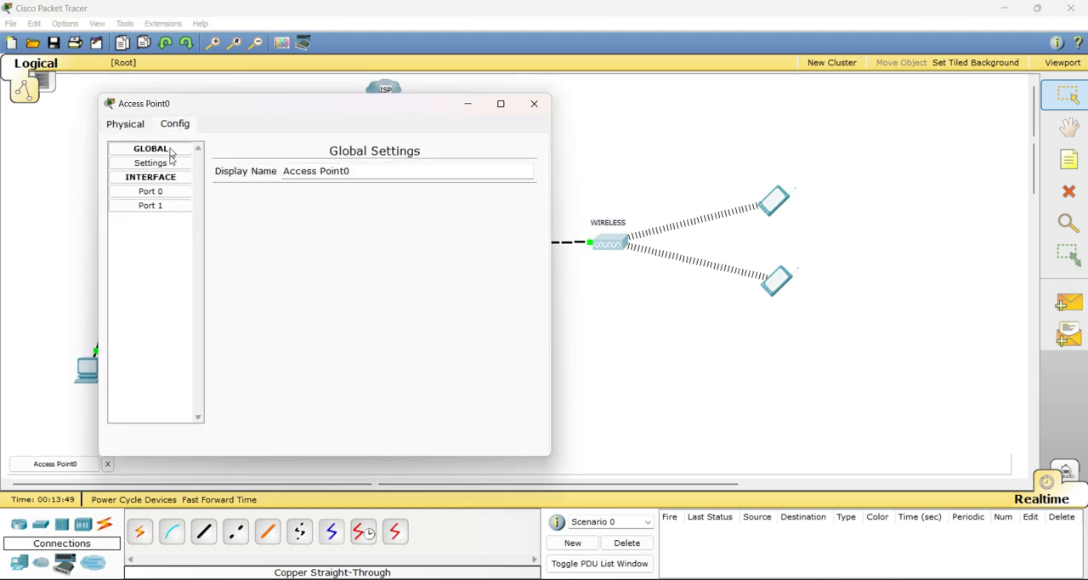
{"action": "left_click", "coordinate": [153, 191]}
{"action": "left_click", "coordinate": [159, 206]}
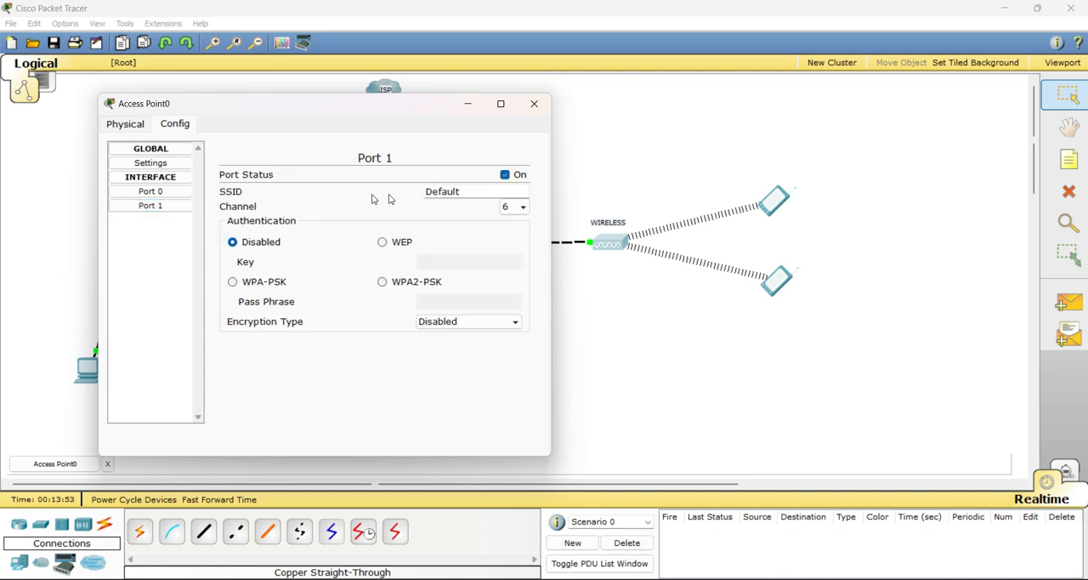
{"action": "left_click_drag", "start_coordinate": [477, 191], "coordinate": [403, 178]}
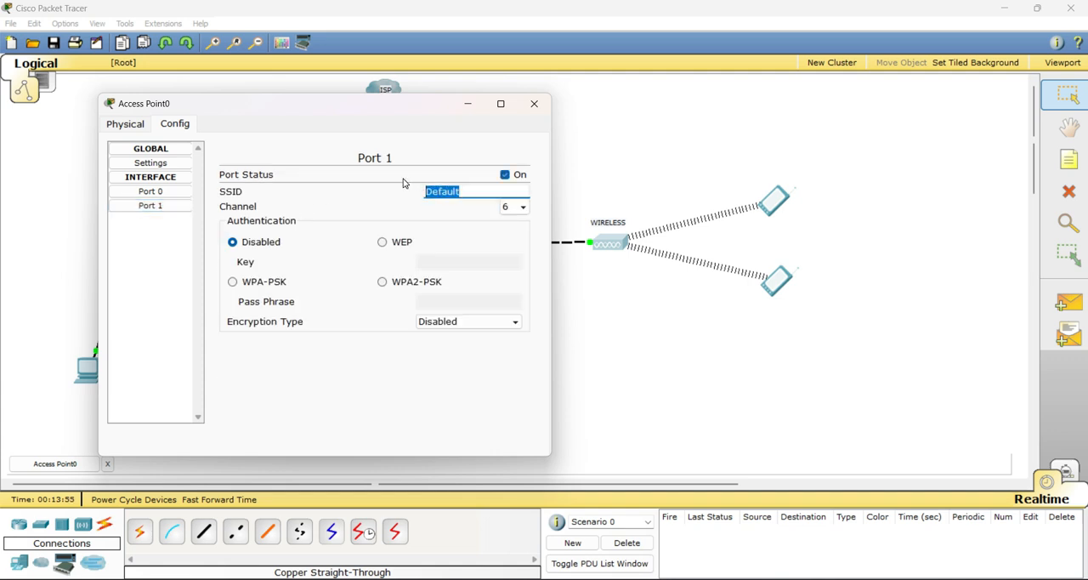
{"action": "type", "text": "LSP_Taruna"}
Secure the access point's Port 1 with WPA2-PSK authentication, enter the pass phrase and close the window
{"action": "left_click", "coordinate": [422, 285]}
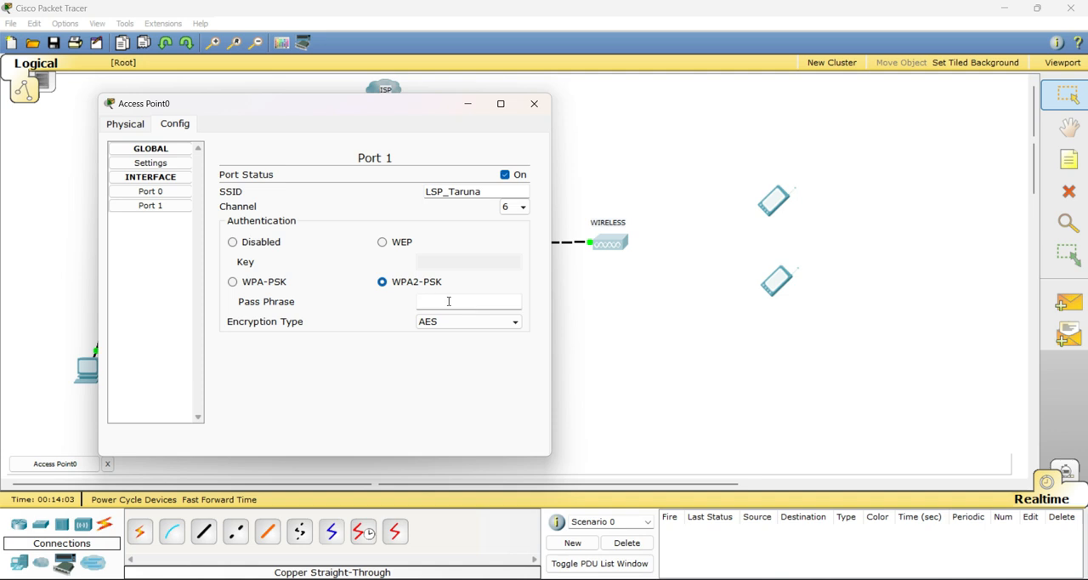
{"action": "type", "text": "12345678"}
{"action": "left_click", "coordinate": [534, 103]}
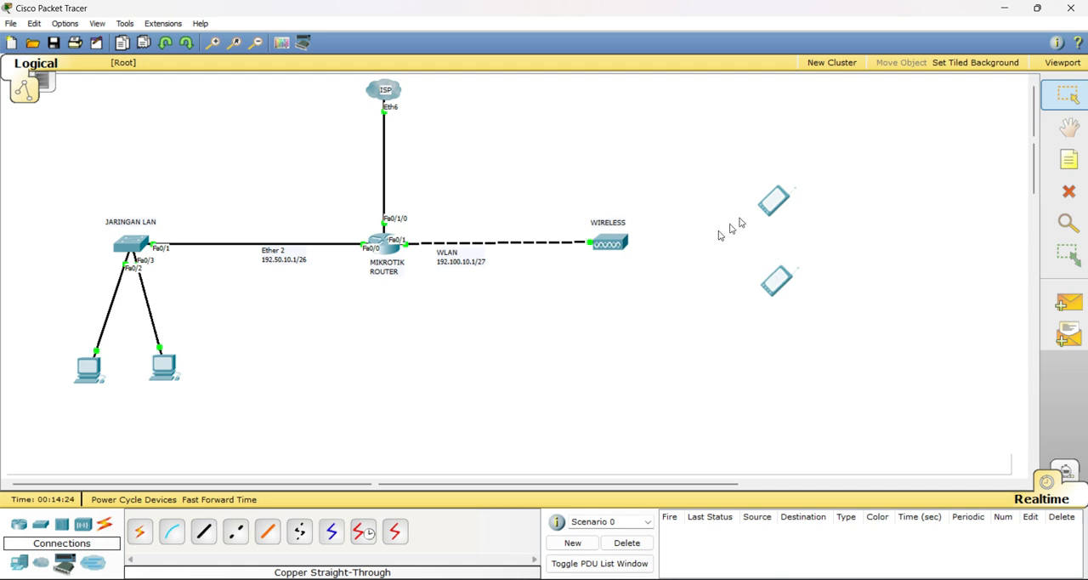
Open Pda0's wireless interface configuration and set the SSID to LSP_Taruna
{"action": "left_click", "coordinate": [772, 205]}
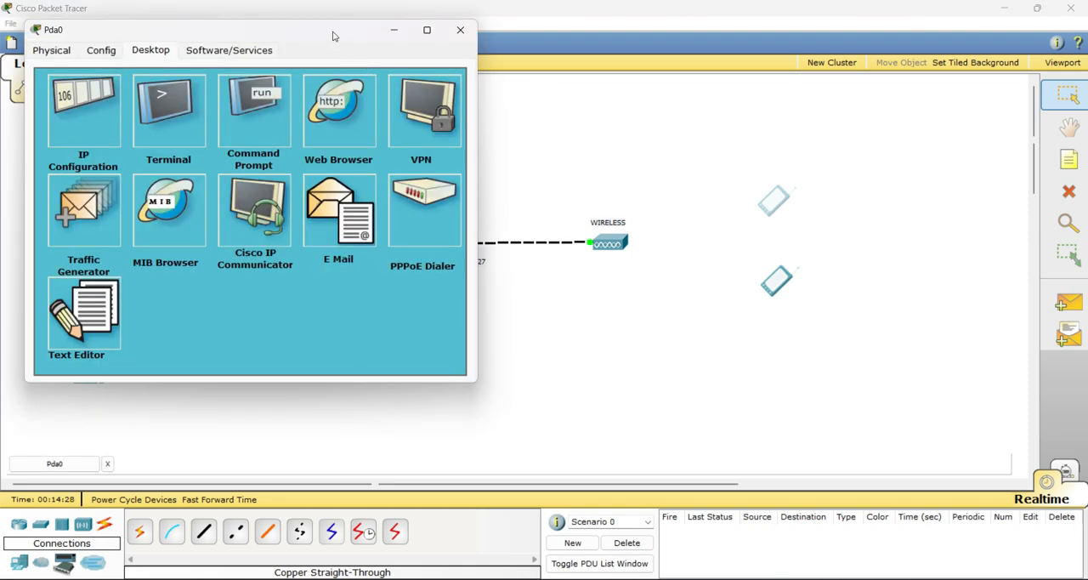
{"action": "left_click_drag", "start_coordinate": [380, 34], "coordinate": [542, 69]}
{"action": "left_click", "coordinate": [261, 86]}
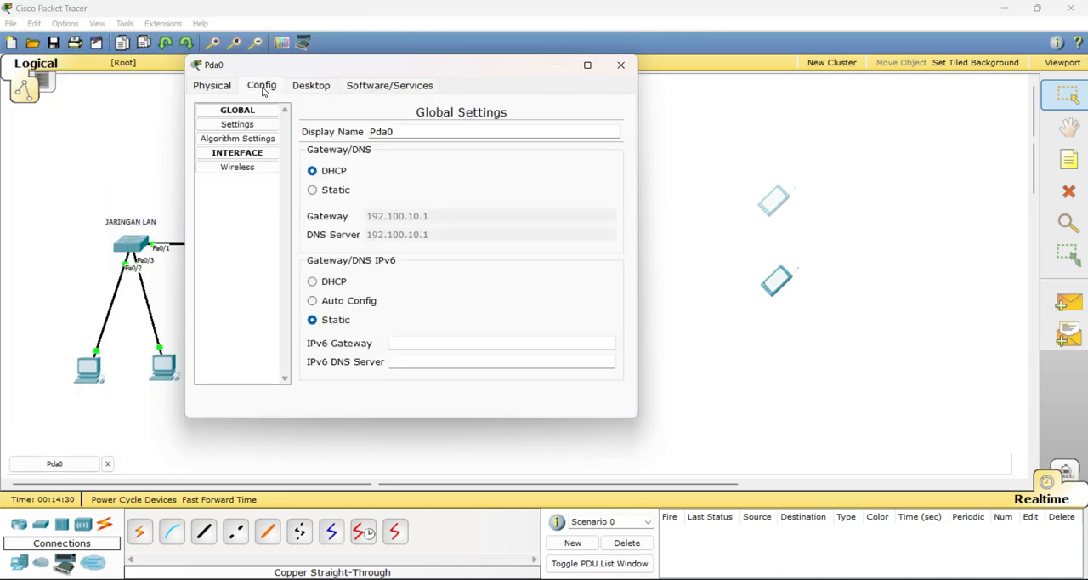
{"action": "left_click", "coordinate": [237, 168]}
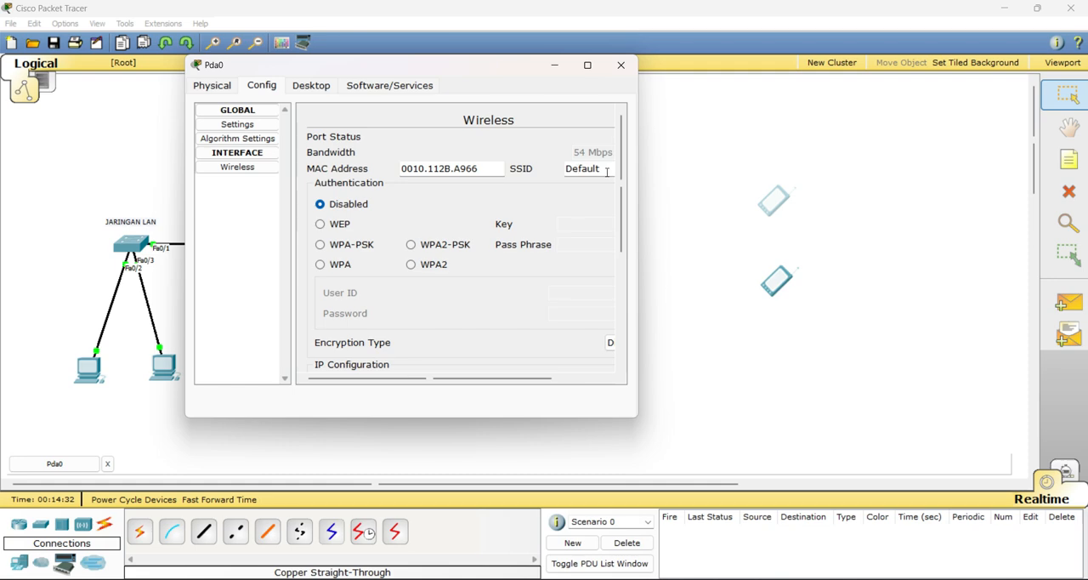
{"action": "double_click", "coordinate": [582, 168]}
{"action": "type", "text": "LSP_Tarun"}
Secure Pda0's wireless interface with WPA2-PSK authentication, enter the pass phrase and close the window
{"action": "left_click", "coordinate": [459, 246]}
{"action": "left_click", "coordinate": [588, 244]}
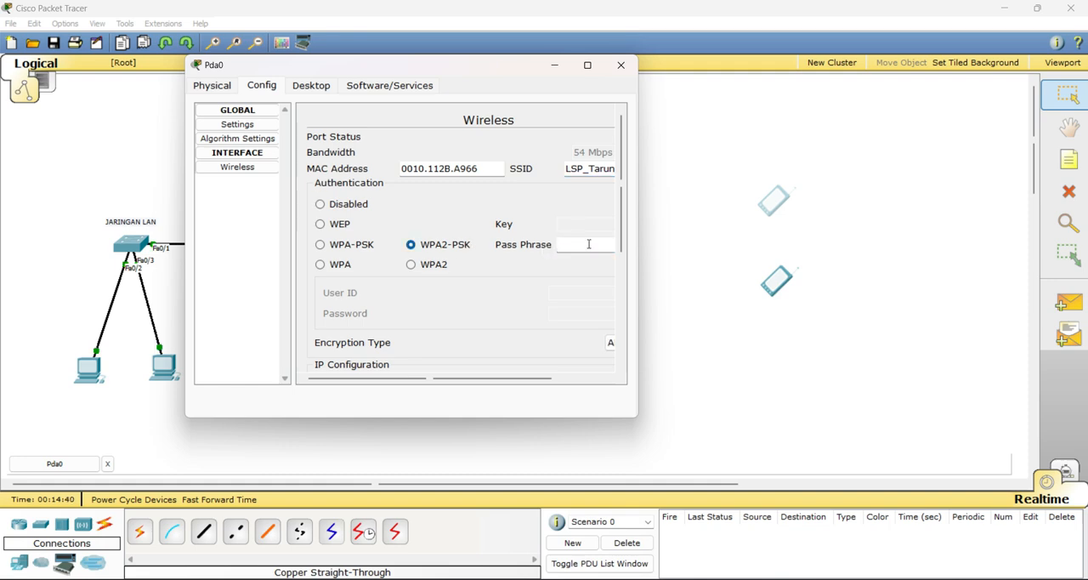
{"action": "type", "text": "12345678"}
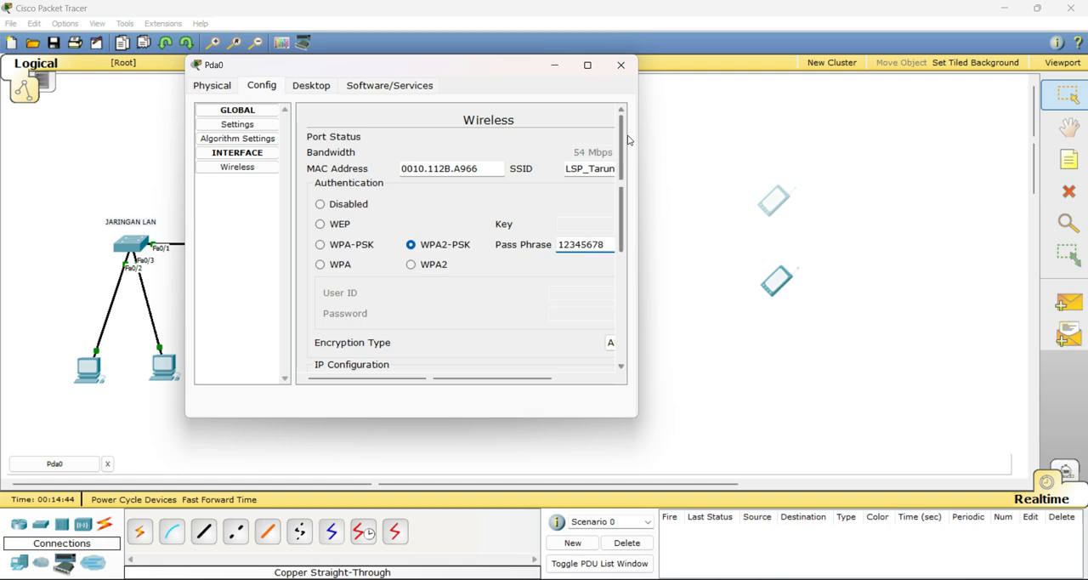
{"action": "left_click", "coordinate": [622, 68]}
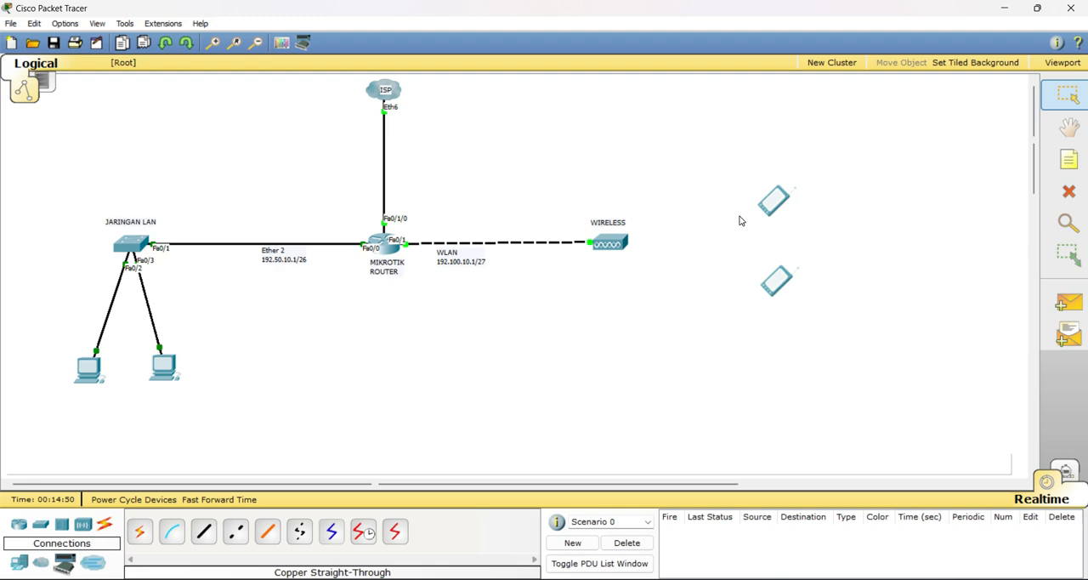
Open Pda1's wireless interface configuration and set the SSID to LSP_Taruna
{"action": "left_click", "coordinate": [777, 281]}
{"action": "left_click", "coordinate": [160, 107]}
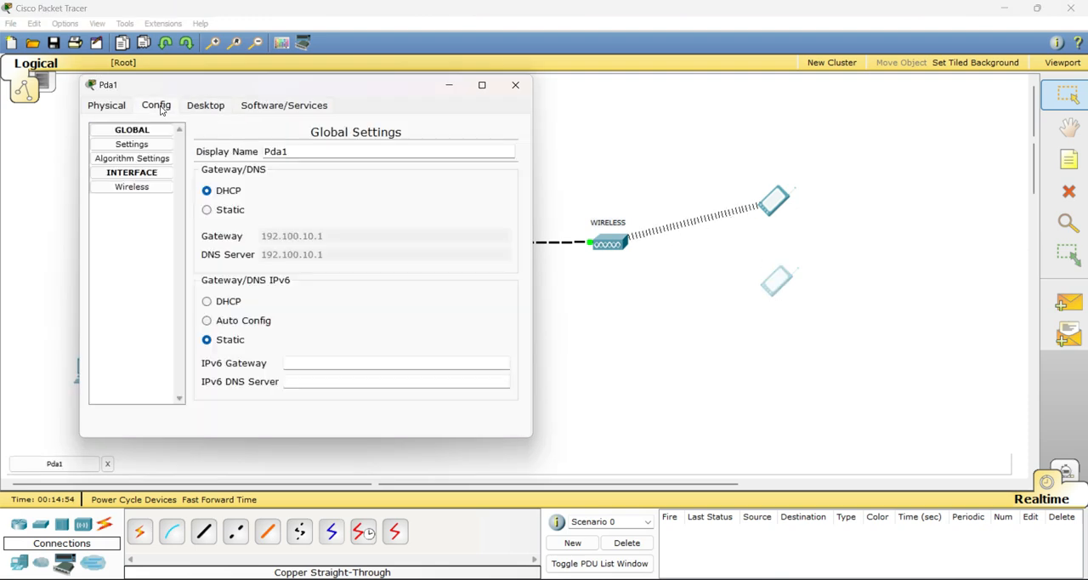
{"action": "left_click", "coordinate": [132, 186]}
{"action": "double_click", "coordinate": [462, 188]}
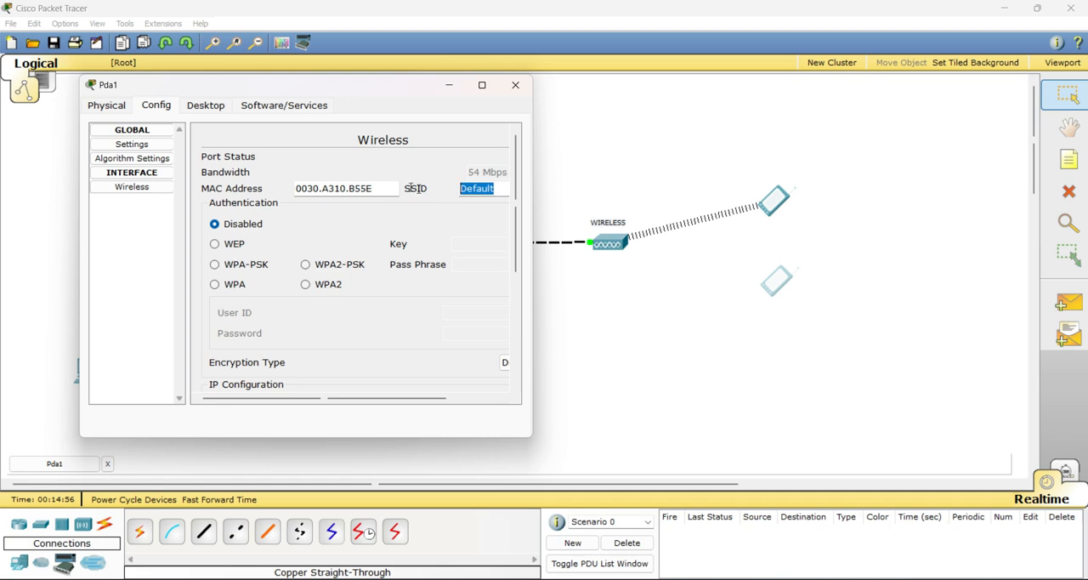
{"action": "type", "text": "LSP_"}
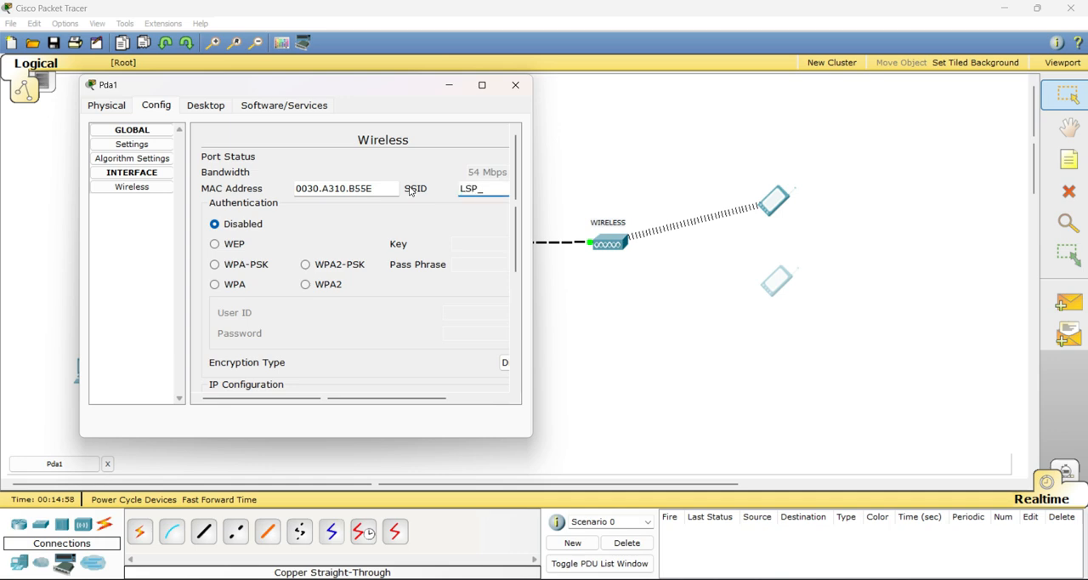
{"action": "type", "text": "Tarun"}
Secure Pda1's wireless interface with WPA2-PSK authentication, enter the pass phrase and close the window
{"action": "left_click", "coordinate": [333, 265]}
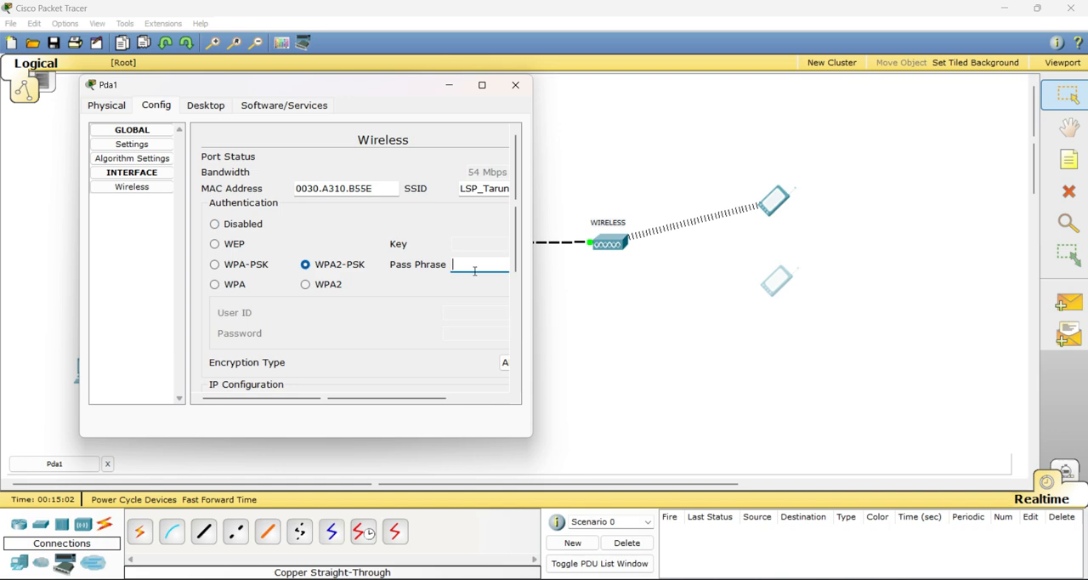
{"action": "left_click", "coordinate": [474, 271]}
{"action": "type", "text": "12345678"}
{"action": "left_click", "coordinate": [516, 86]}
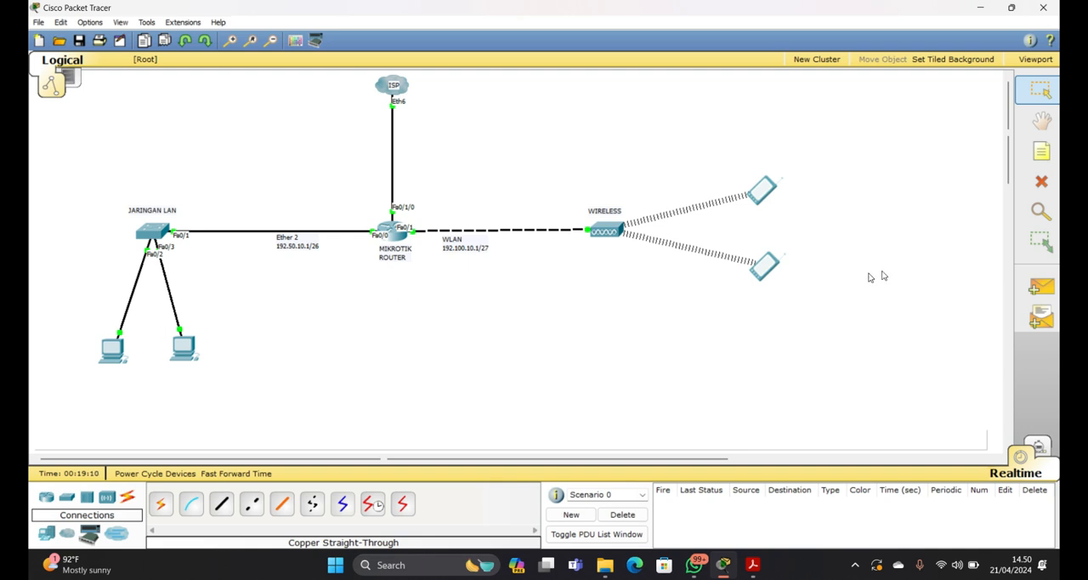
Send a simple PDU from PC0 to PC1 and check its status in the PDU list
{"action": "left_click", "coordinate": [1039, 287]}
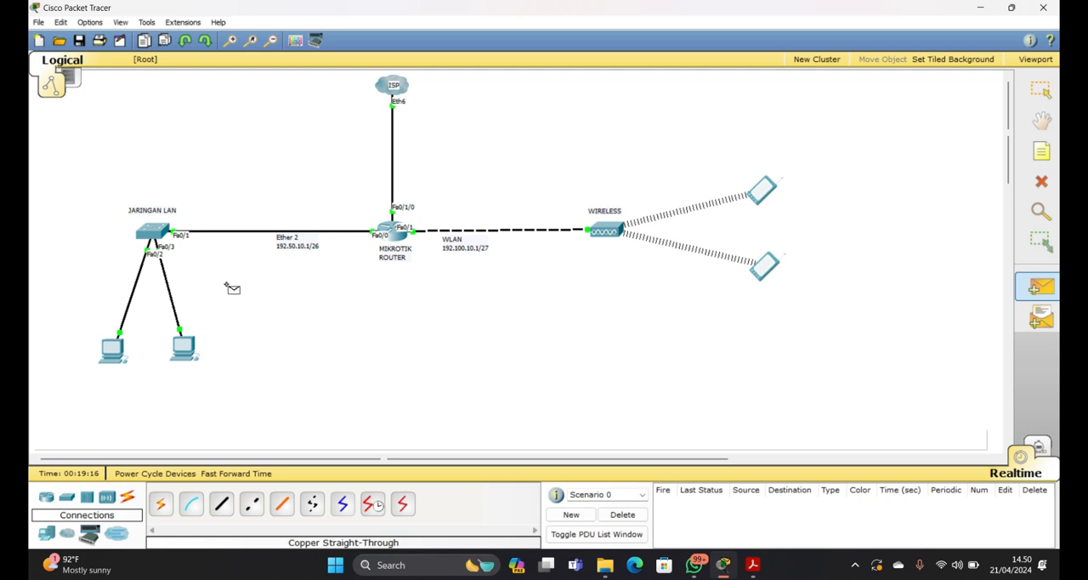
{"action": "mouse_move", "coordinate": [119, 348]}
{"action": "left_click", "coordinate": [118, 352]}
{"action": "left_click", "coordinate": [185, 350]}
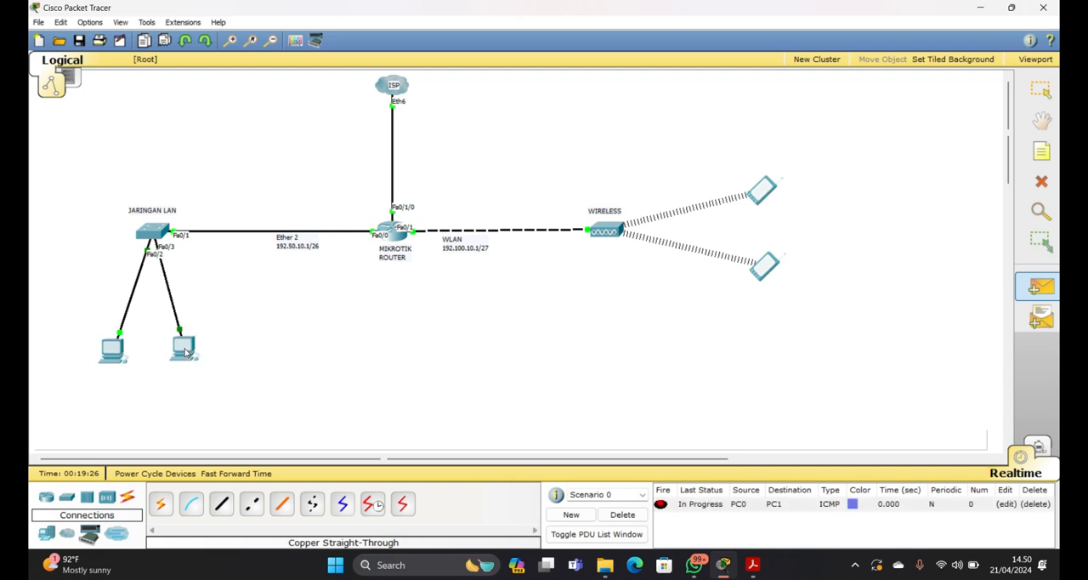
{"action": "left_click", "coordinate": [706, 507]}
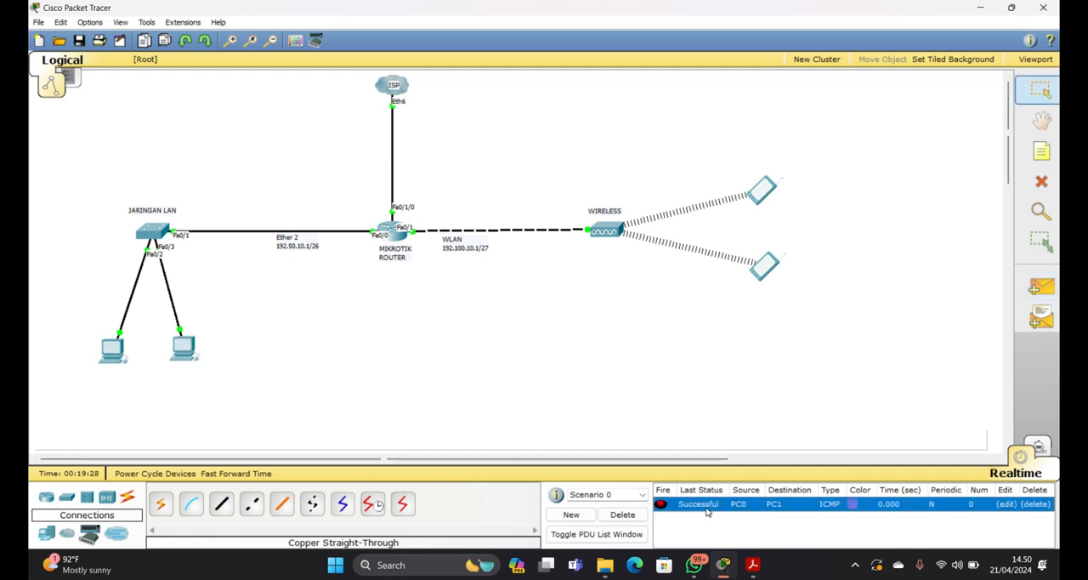
Send a simple PDU from Pda1 to Pda0 to test the wireless connection
{"action": "left_click", "coordinate": [1041, 286]}
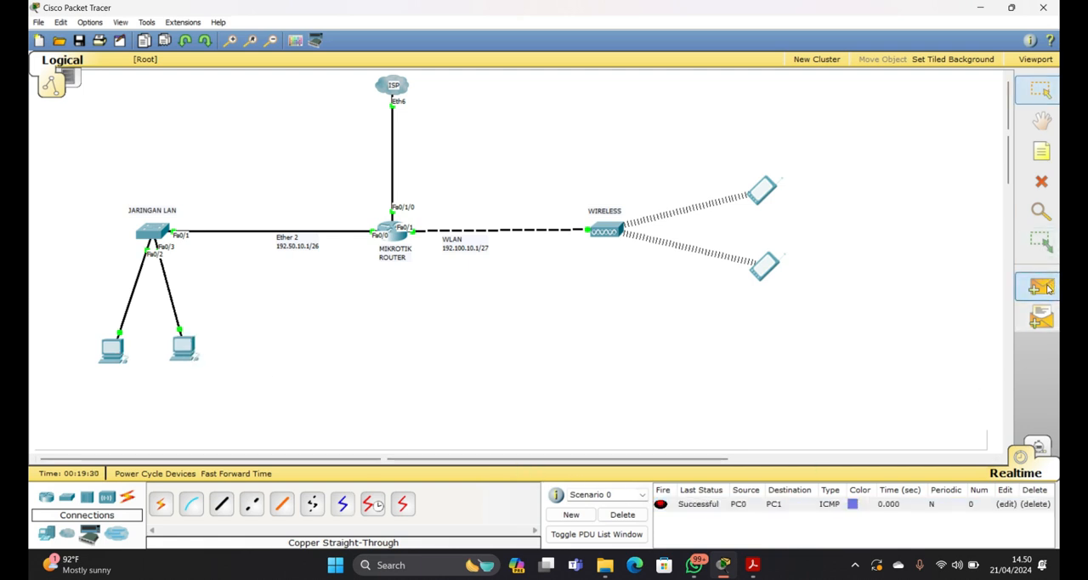
{"action": "left_click", "coordinate": [762, 271]}
{"action": "left_click", "coordinate": [763, 194]}
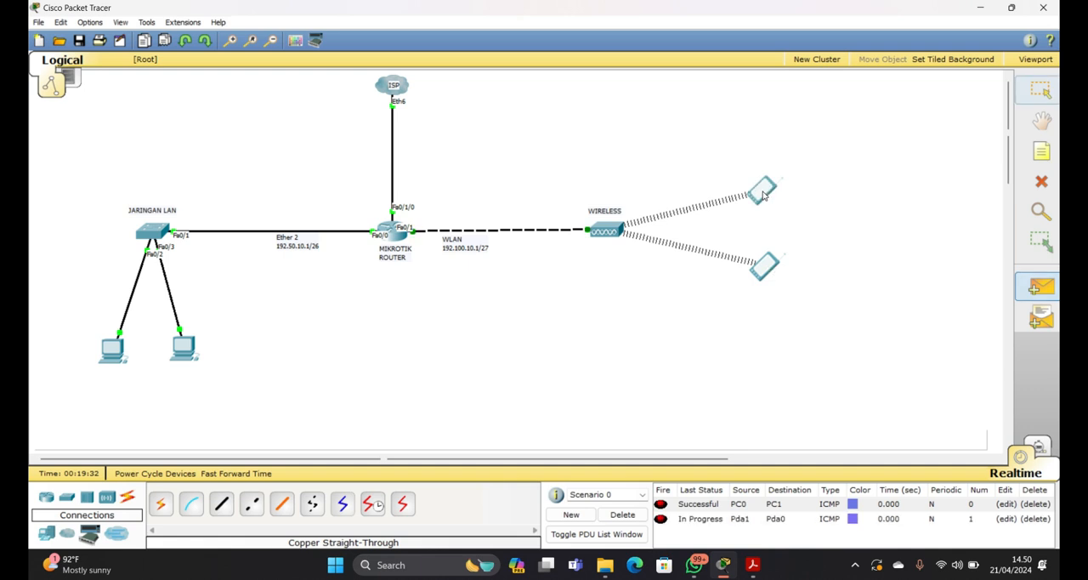
Send a simple PDU from PC1 to Pda1 twice and check the status after each attempt
{"action": "left_click", "coordinate": [1042, 287]}
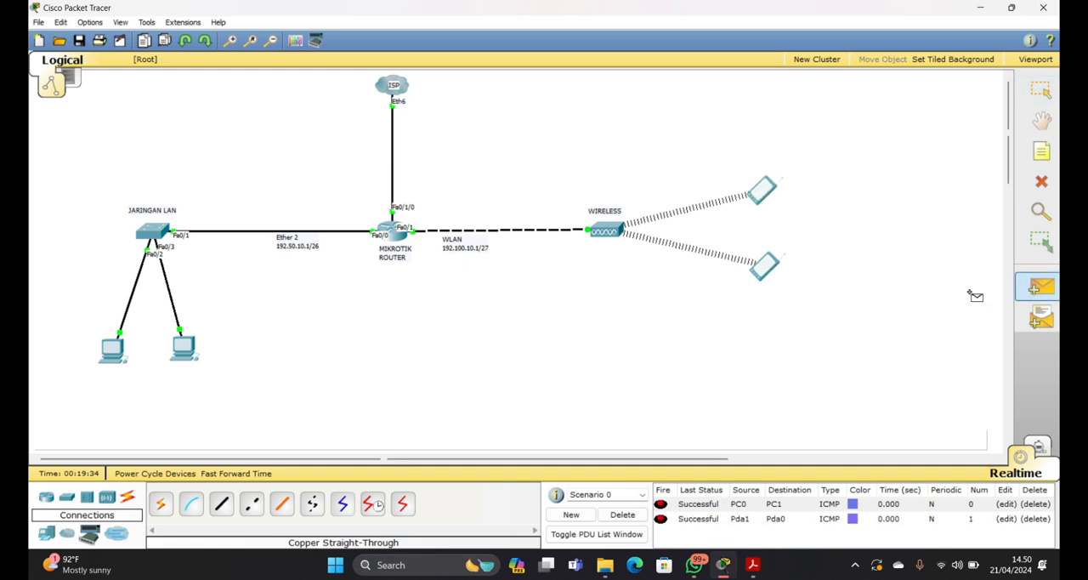
{"action": "left_click", "coordinate": [185, 350]}
{"action": "left_click", "coordinate": [765, 269]}
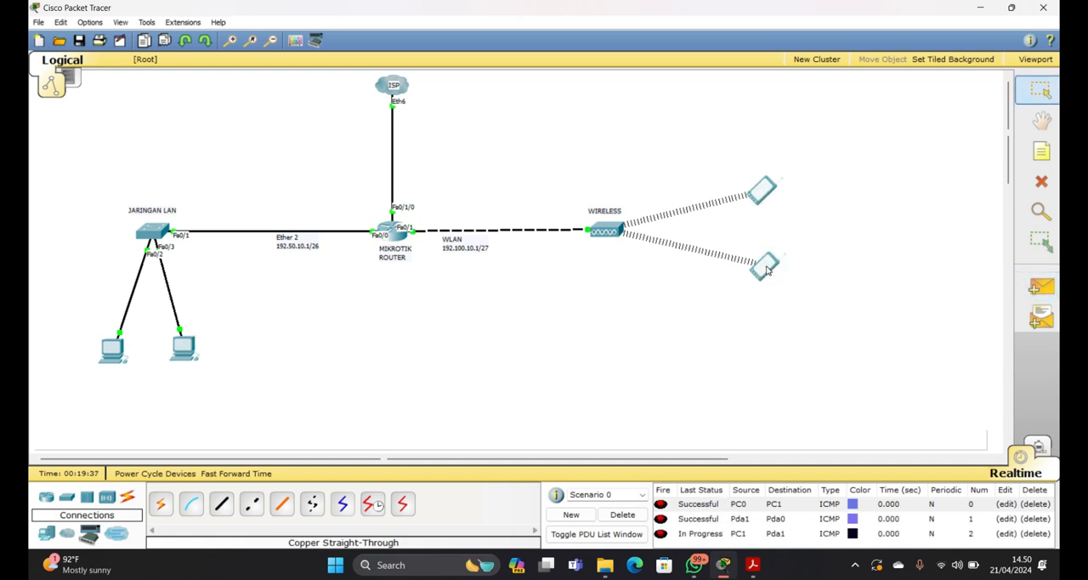
{"action": "left_click", "coordinate": [737, 505]}
{"action": "left_click", "coordinate": [1041, 285]}
{"action": "left_click", "coordinate": [185, 350]}
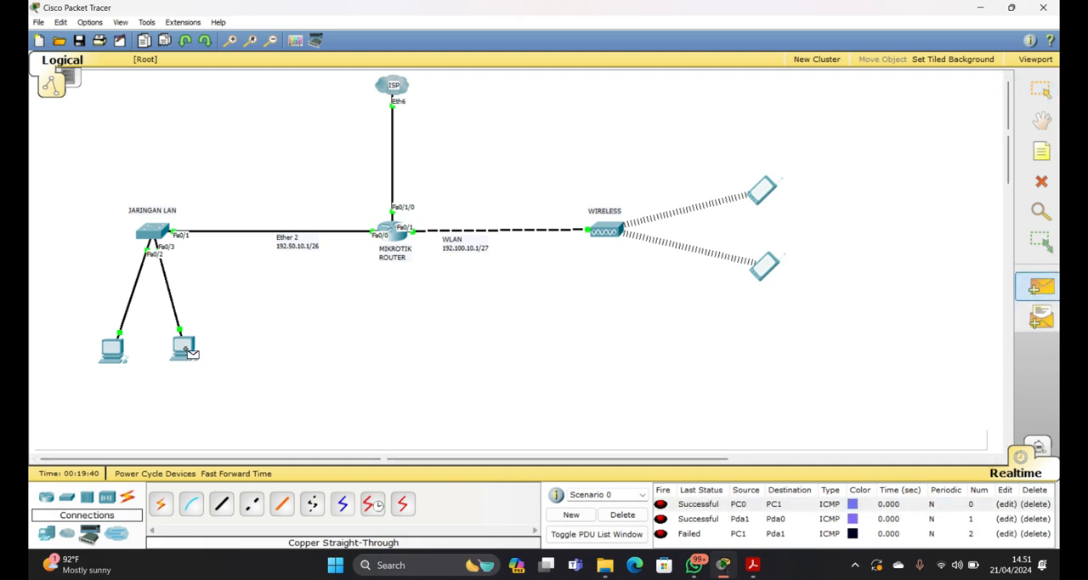
{"action": "left_click", "coordinate": [764, 269]}
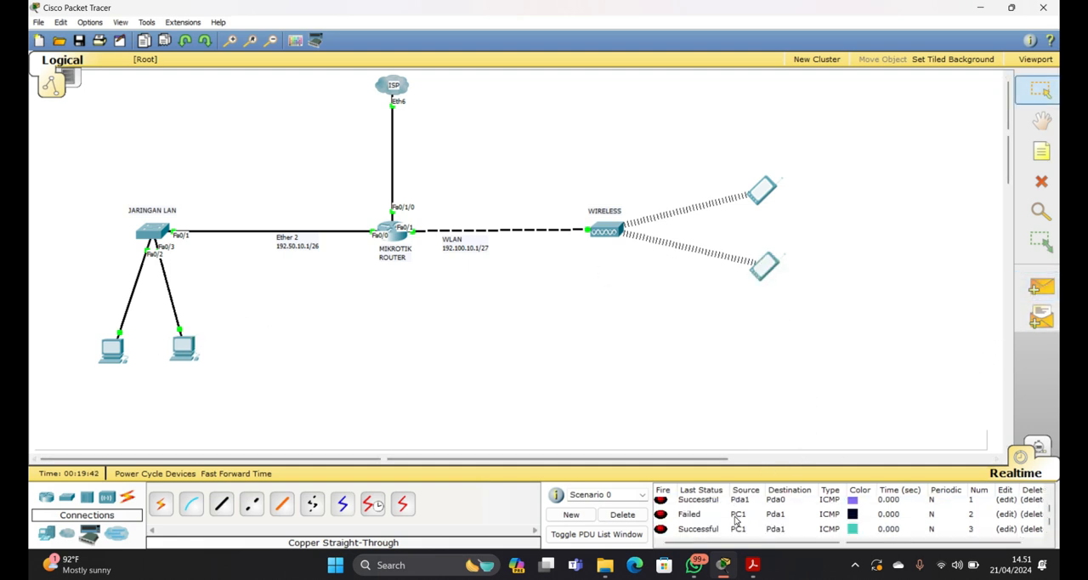
{"action": "left_click", "coordinate": [716, 530]}
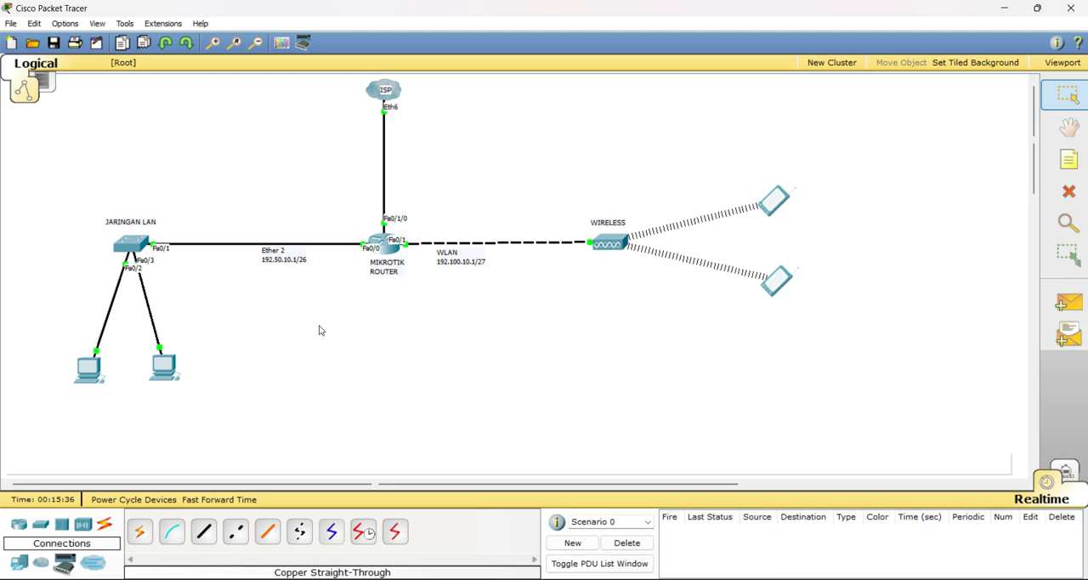
Open PC0's IP configuration and switch it from DHCP to Static
{"action": "left_click", "coordinate": [89, 367]}
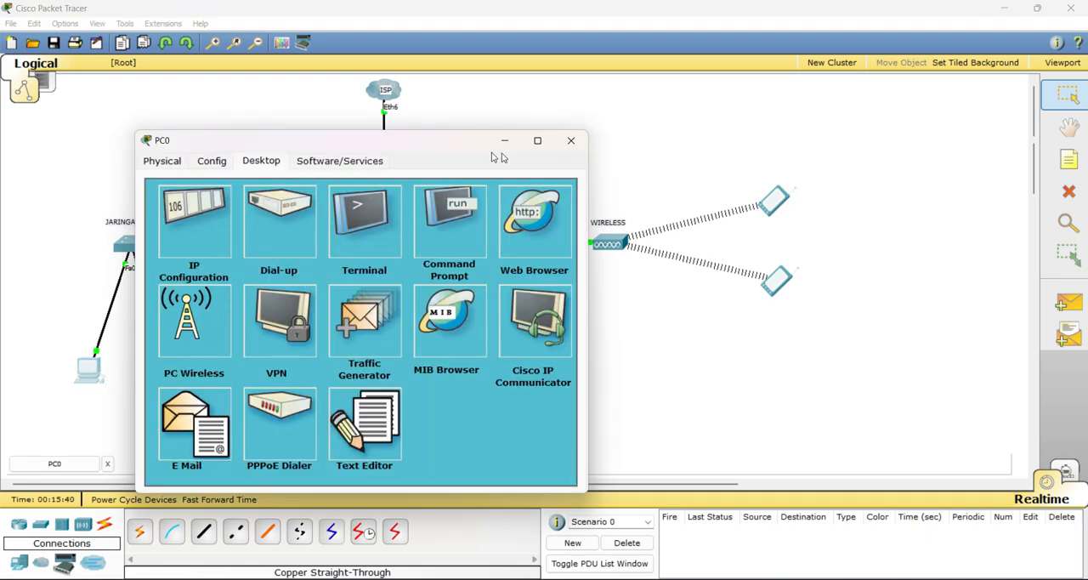
{"action": "left_click_drag", "start_coordinate": [435, 150], "coordinate": [539, 132]}
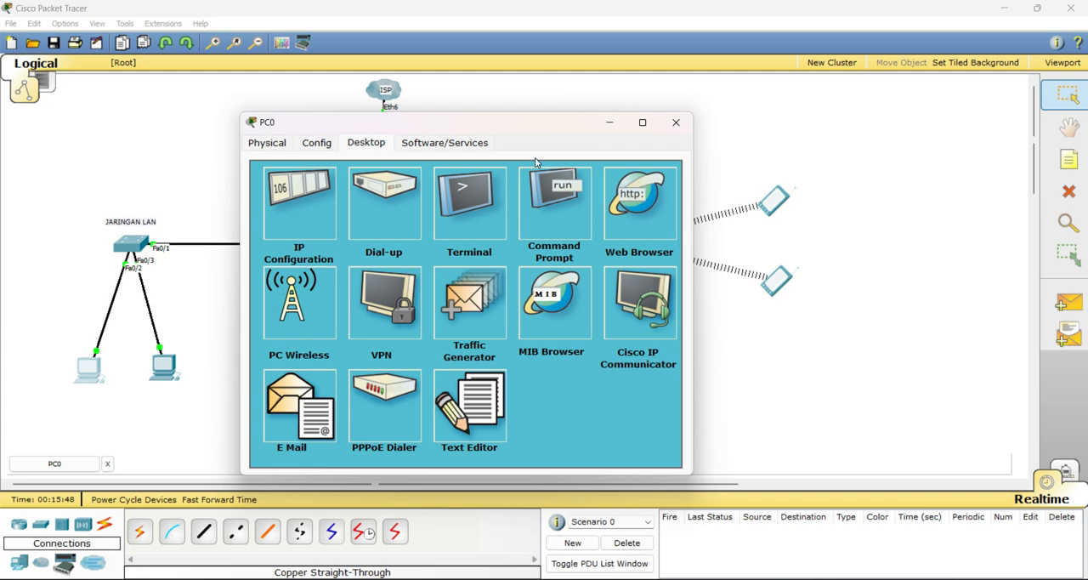
{"action": "left_click", "coordinate": [301, 208]}
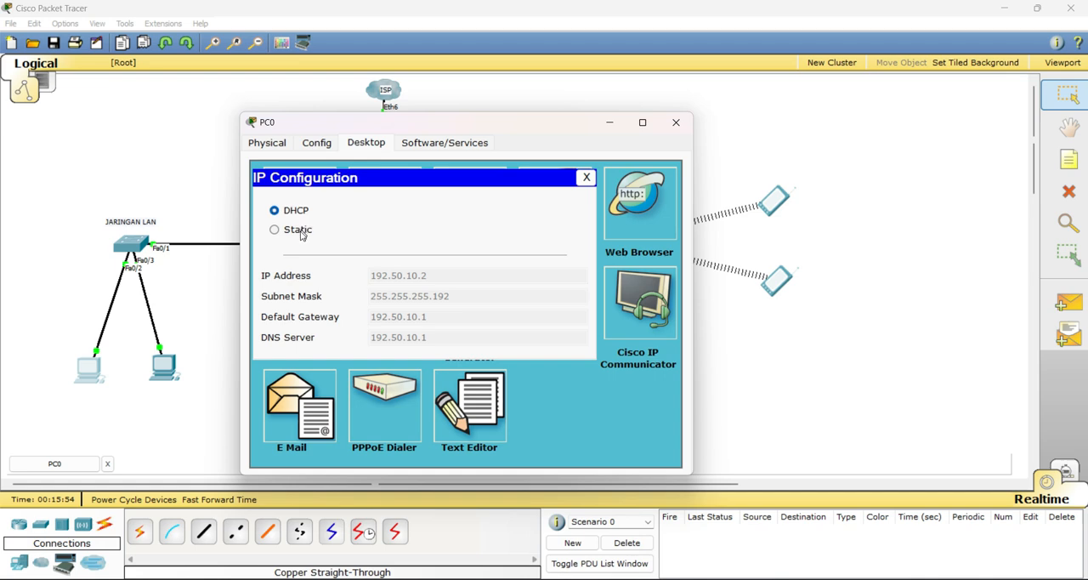
{"action": "left_click", "coordinate": [299, 230]}
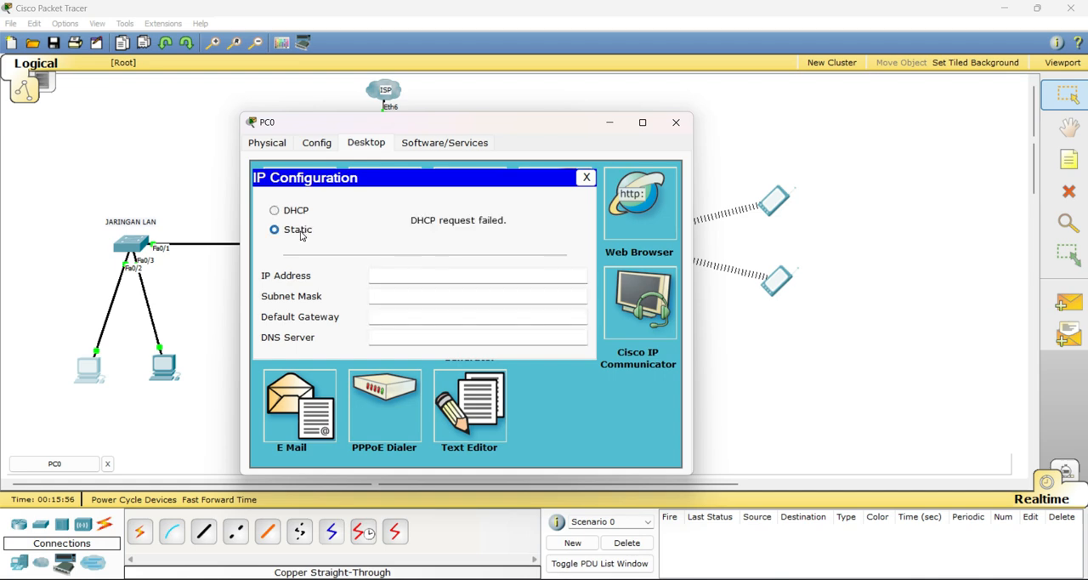
Go through PC0's static fields for IP address, subnet mask, default gateway and DNS server, and close the window
{"action": "left_click", "coordinate": [396, 296]}
{"action": "left_click", "coordinate": [391, 316]}
{"action": "left_click", "coordinate": [388, 280]}
{"action": "left_click", "coordinate": [380, 295]}
{"action": "left_click", "coordinate": [381, 316]}
{"action": "left_click", "coordinate": [387, 336]}
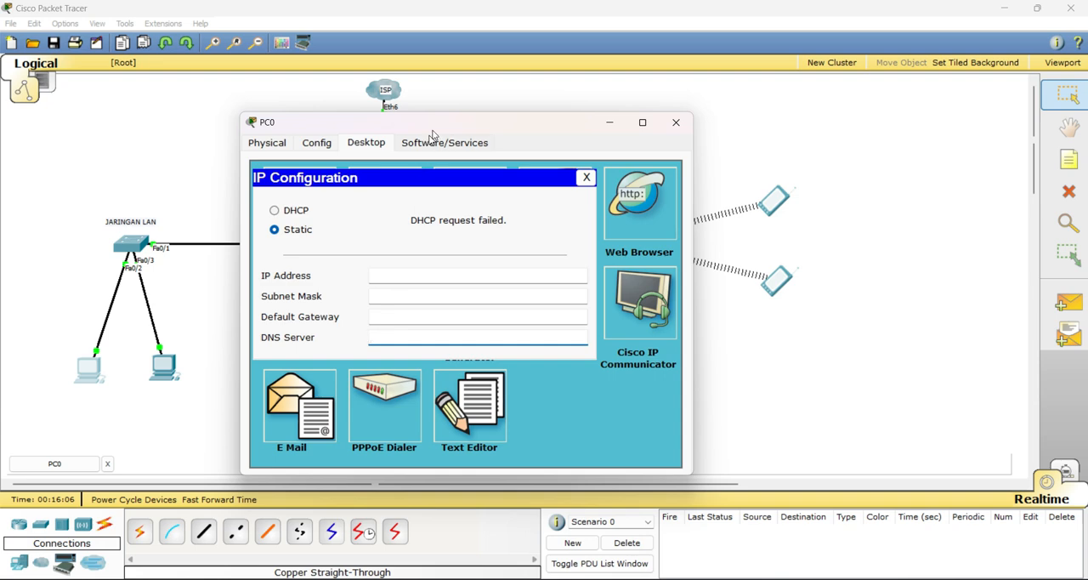
{"action": "left_click_drag", "start_coordinate": [447, 125], "coordinate": [676, 107]}
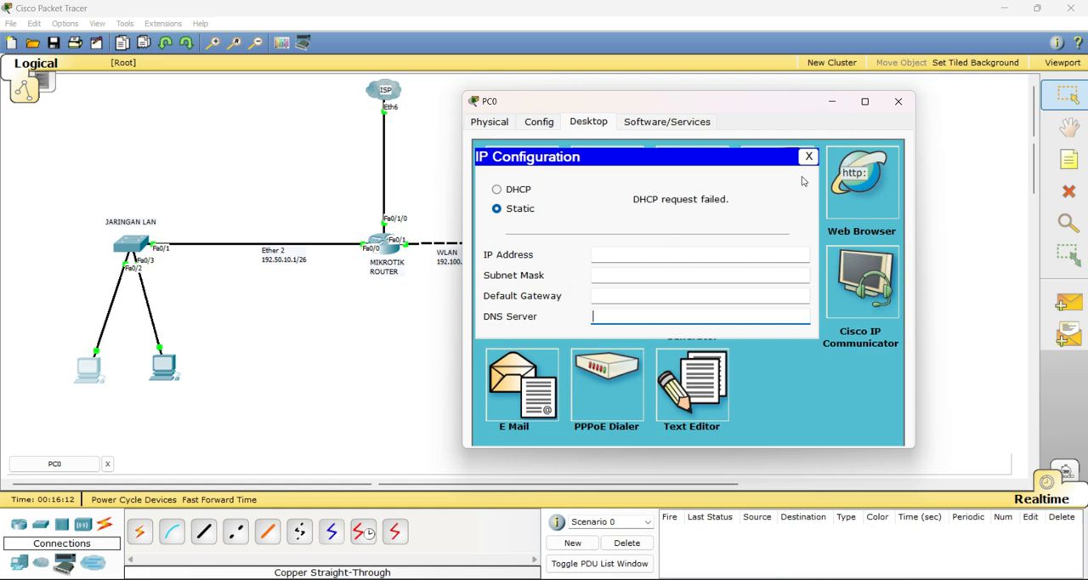
{"action": "left_click", "coordinate": [618, 255]}
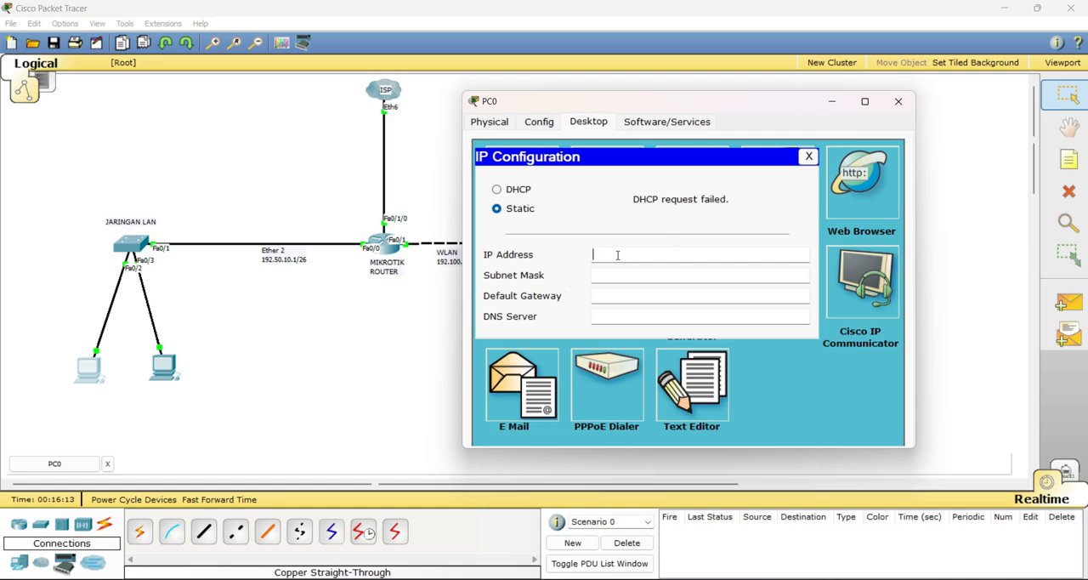
{"action": "left_click", "coordinate": [898, 102]}
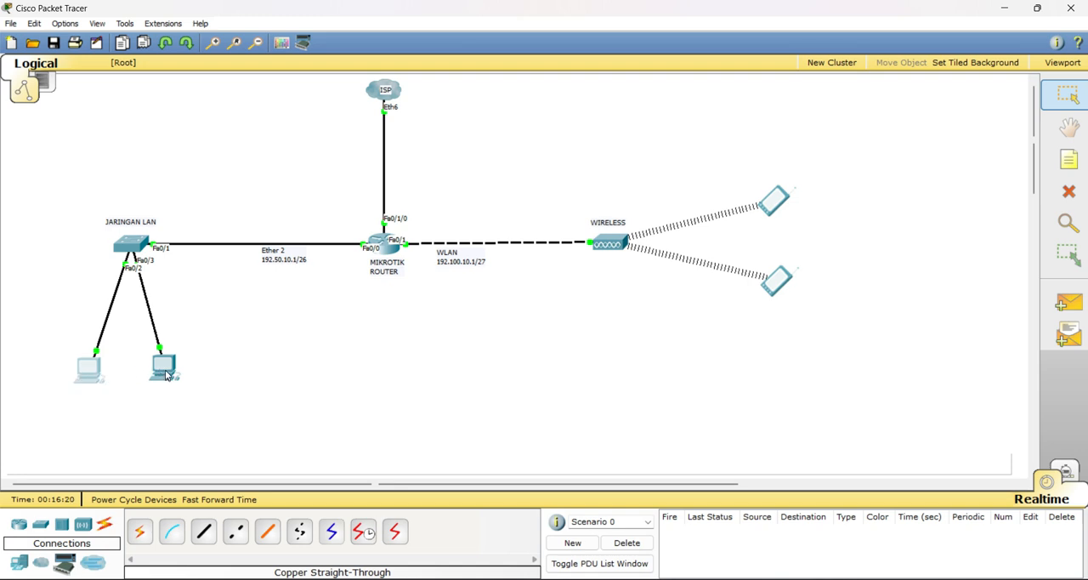
Switch PC1's IP configuration to Static, return it to DHCP and close the window
{"action": "mouse_move", "coordinate": [167, 374]}
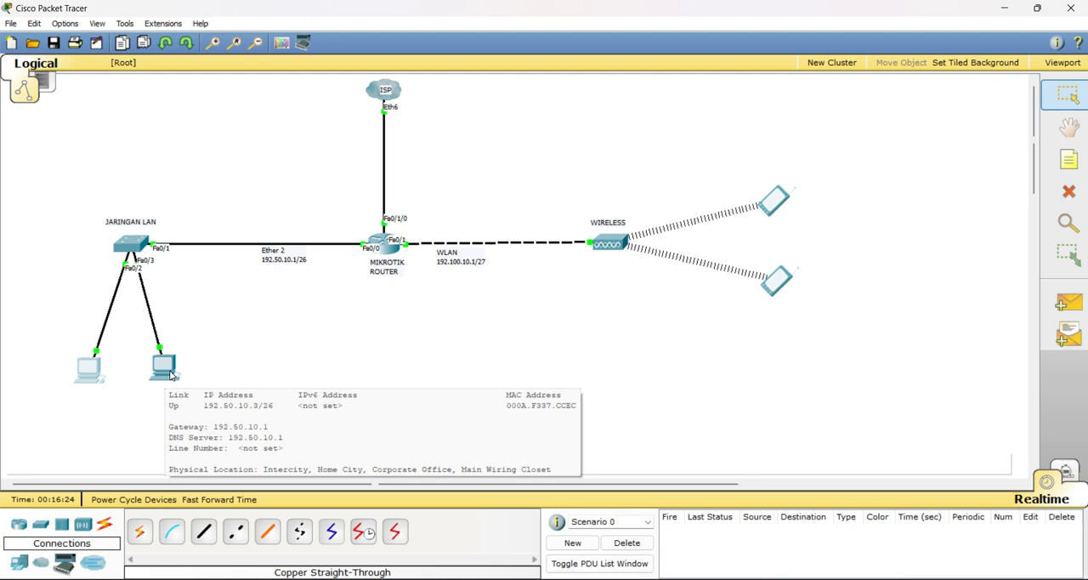
{"action": "left_click", "coordinate": [170, 375]}
{"action": "left_click", "coordinate": [121, 135]}
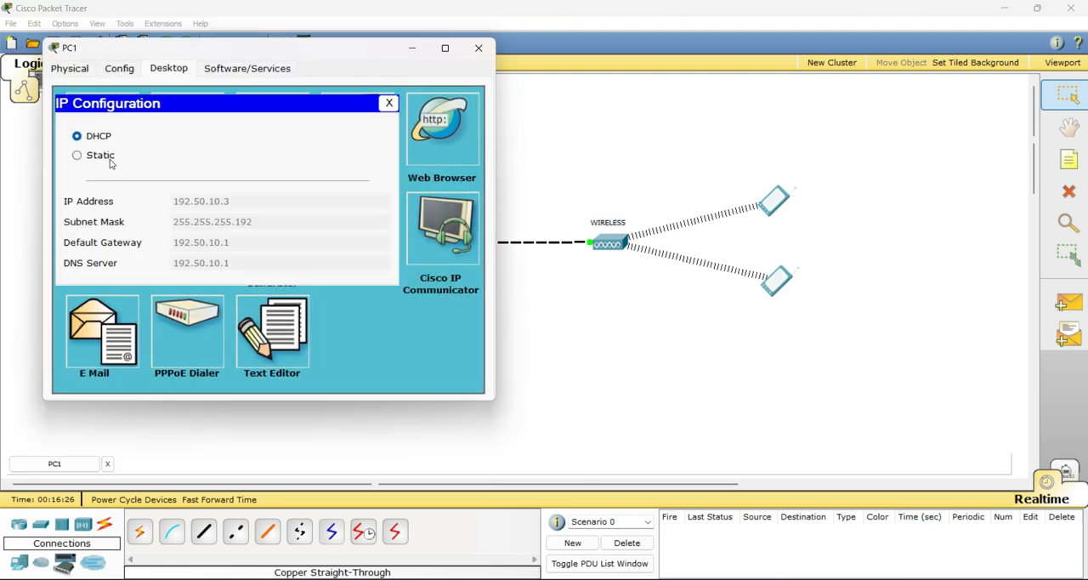
{"action": "left_click", "coordinate": [109, 156]}
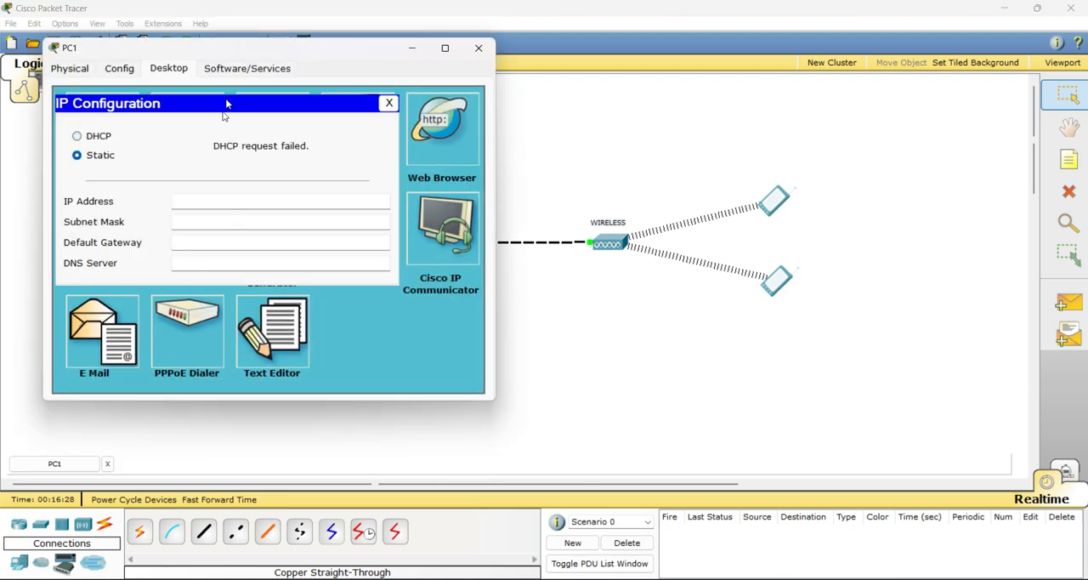
{"action": "left_click_drag", "start_coordinate": [244, 52], "coordinate": [573, 86]}
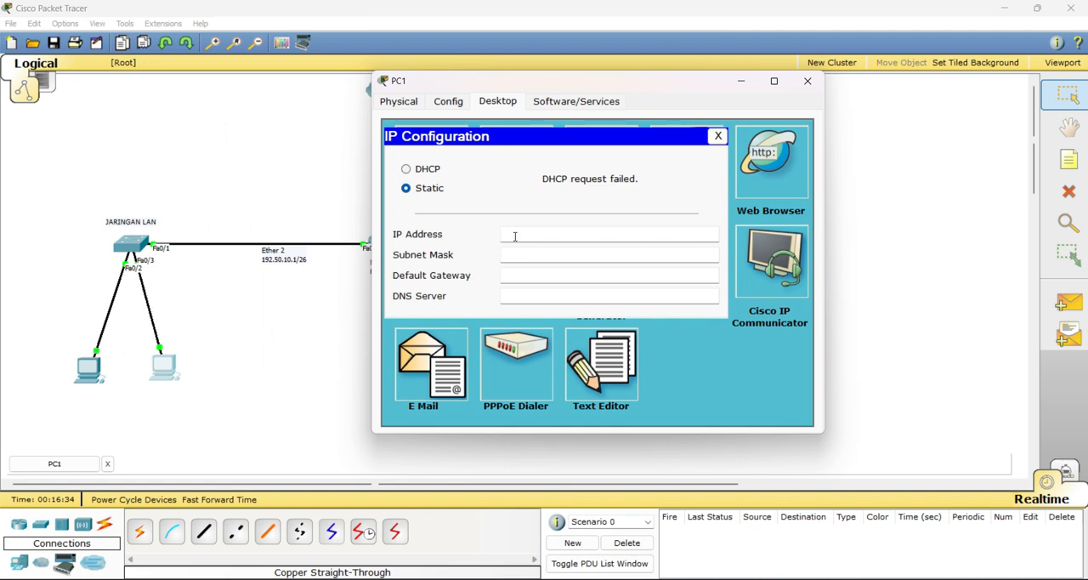
{"action": "left_click", "coordinate": [432, 170]}
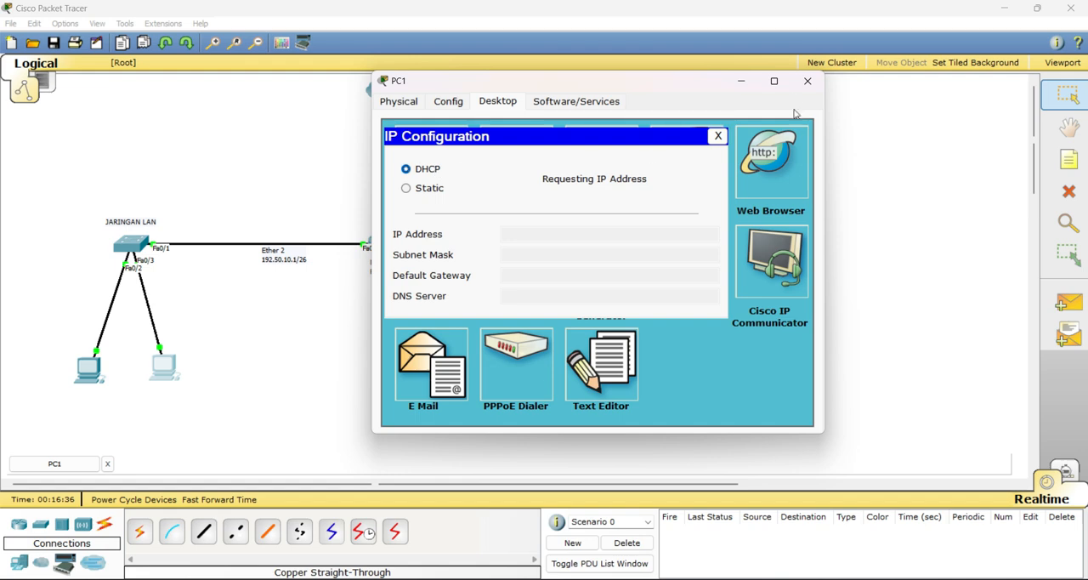
{"action": "left_click", "coordinate": [807, 82]}
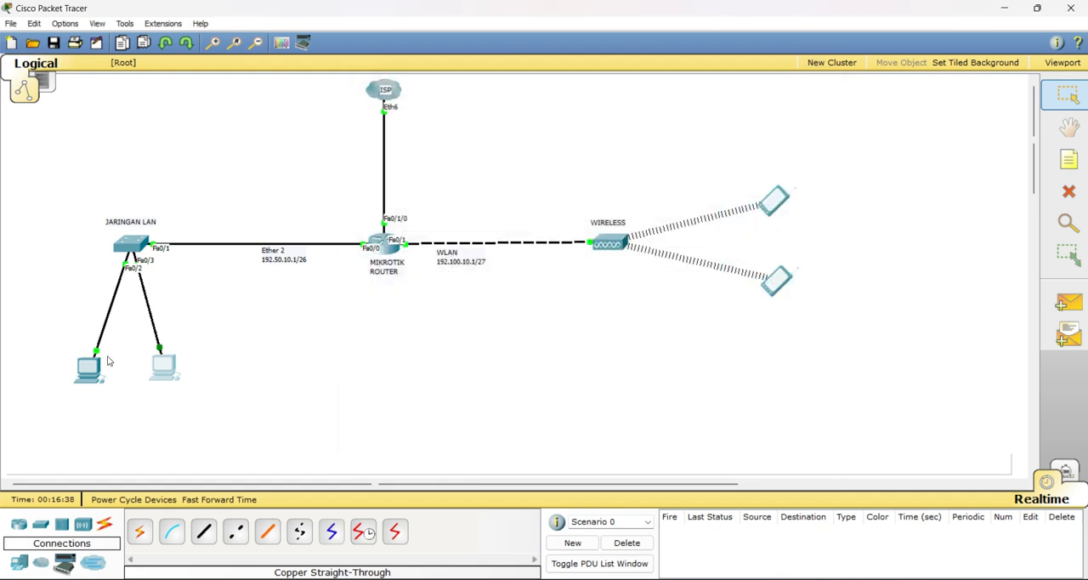
Set PC0's IP configuration back to DHCP and close its window
{"action": "left_click", "coordinate": [92, 366]}
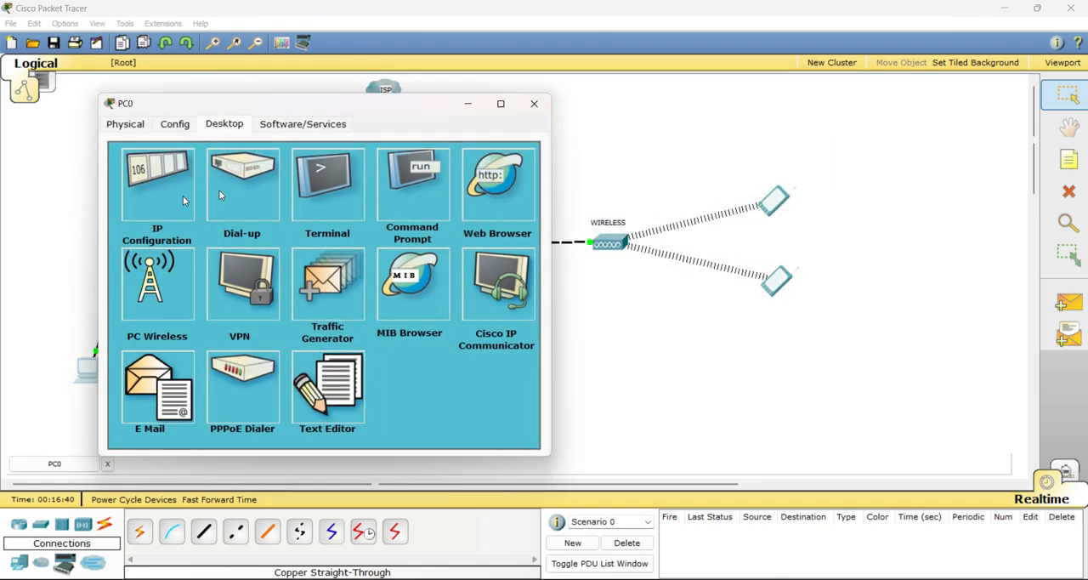
{"action": "left_click", "coordinate": [183, 200]}
{"action": "left_click", "coordinate": [163, 194]}
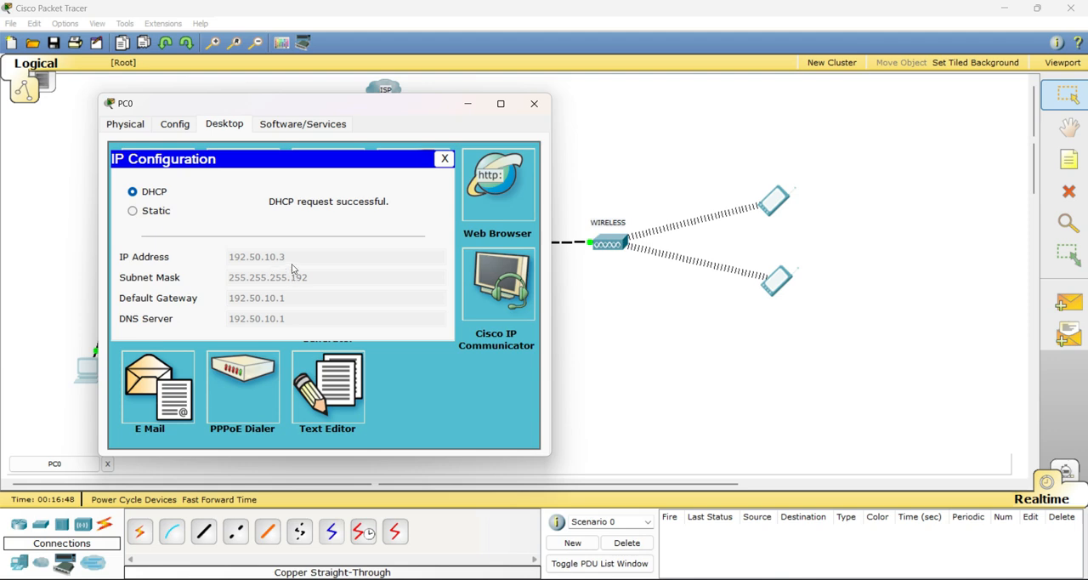
{"action": "left_click", "coordinate": [533, 104]}
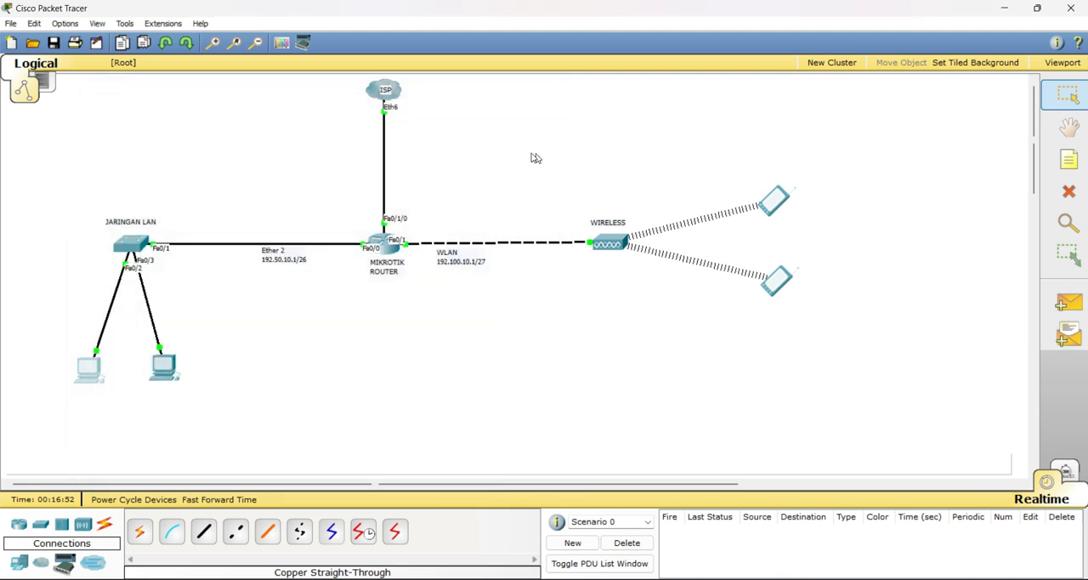
Switch to the exam module PDF in Adobe Acrobat and review the network topology diagram on page 1
{"action": "mouse_move", "coordinate": [609, 243]}
{"action": "key", "text": "alt+Tab"}
{"action": "scroll", "coordinate": [732, 561], "scroll_direction": "up", "scroll_amount": 5}
{"action": "scroll", "coordinate": [732, 561], "scroll_direction": "up", "scroll_amount": 10}
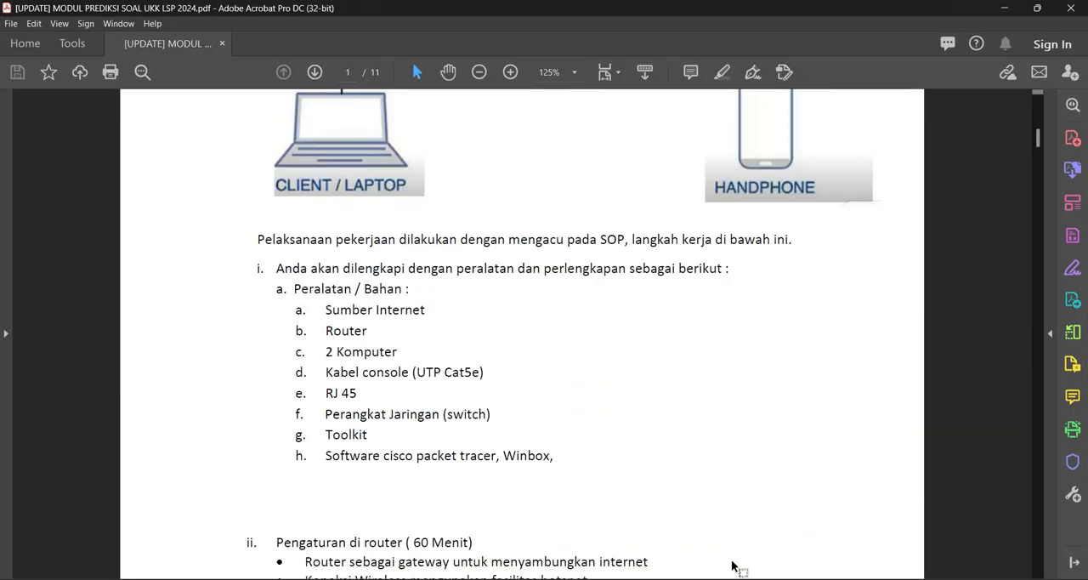
{"action": "scroll", "coordinate": [732, 560], "scroll_direction": "up", "scroll_amount": 1}
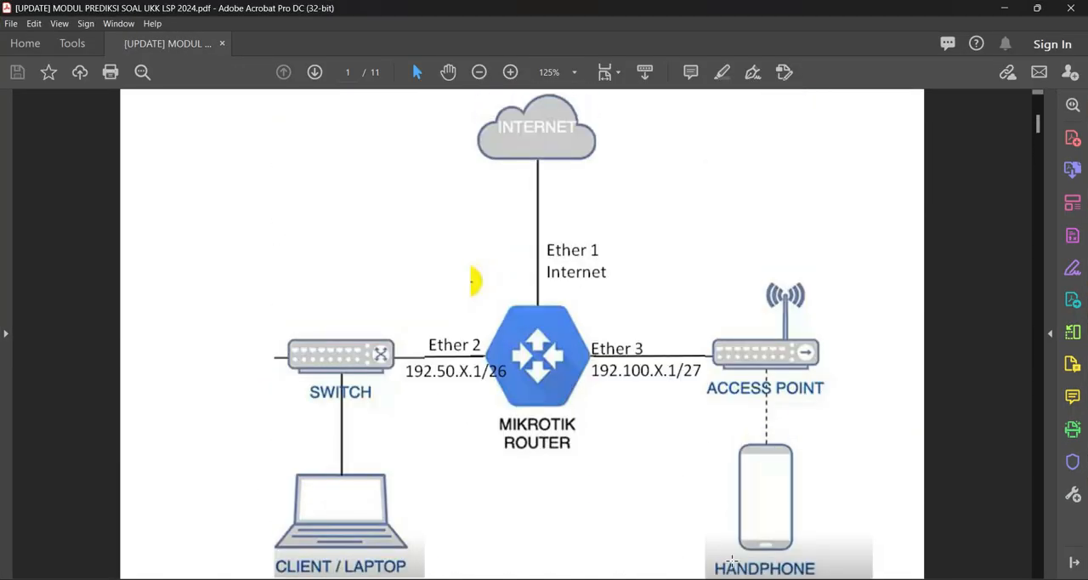